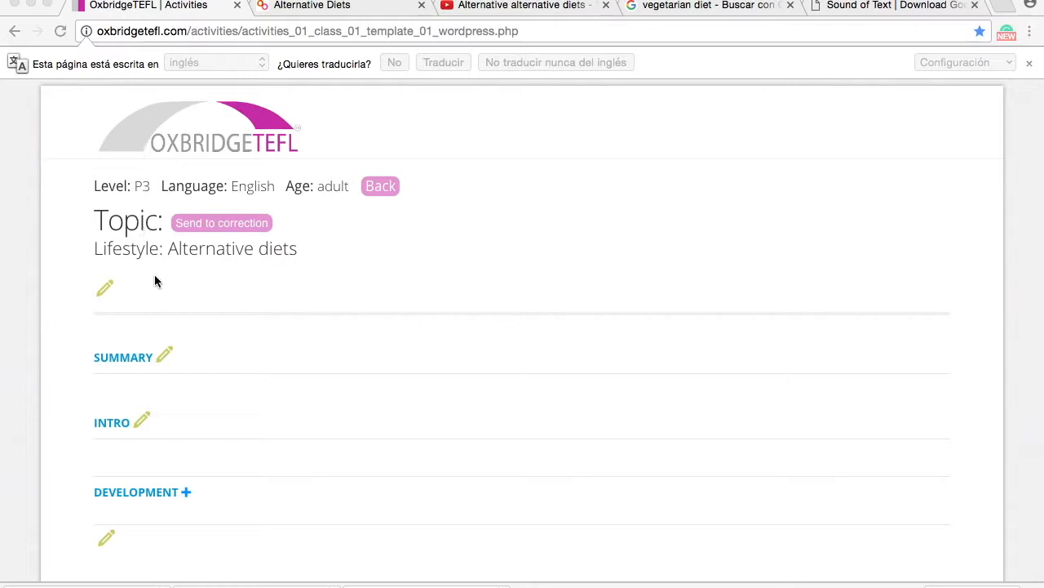
Set the activity's title to "What is an alternative diet?" and save it
{"action": "left_click", "coordinate": [105, 292]}
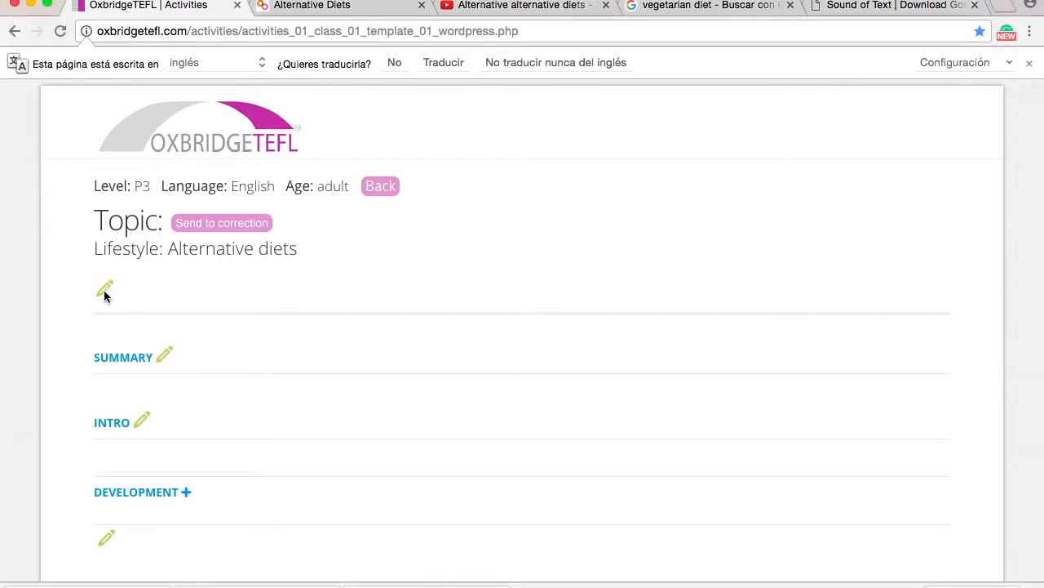
{"action": "left_click", "coordinate": [104, 290]}
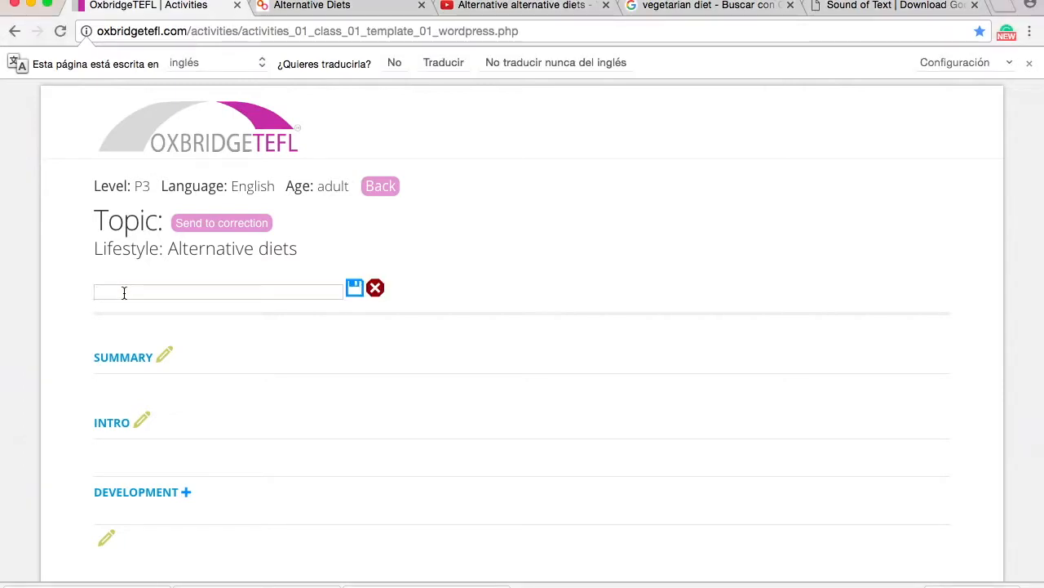
{"action": "type", "text": "What is an alternative diet?"}
{"action": "left_click", "coordinate": [353, 288]}
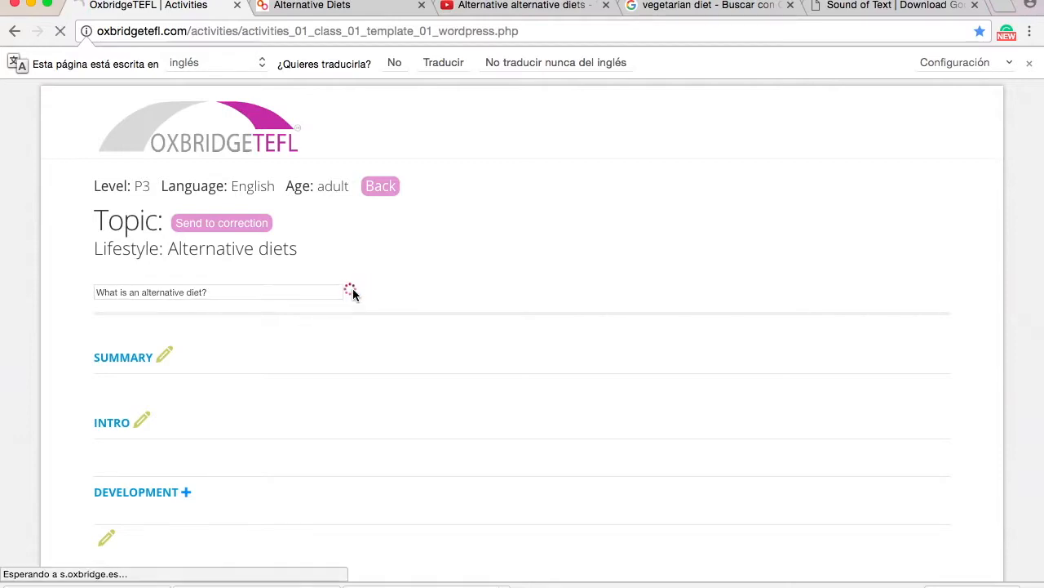
Write "Objective is to learn new vocabulary related to alternative diets." as the Summary text and save it
{"action": "left_click", "coordinate": [161, 361]}
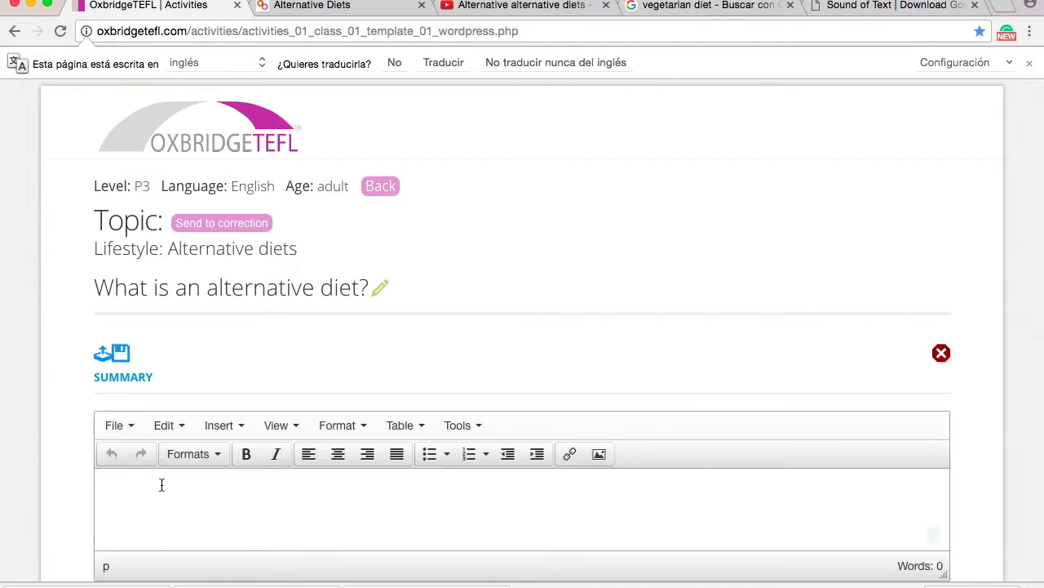
{"action": "scroll", "coordinate": [161, 484], "scroll_direction": "down", "scroll_amount": 1}
{"action": "scroll", "coordinate": [162, 485], "scroll_direction": "down", "scroll_amount": 1}
{"action": "left_click", "coordinate": [154, 414]}
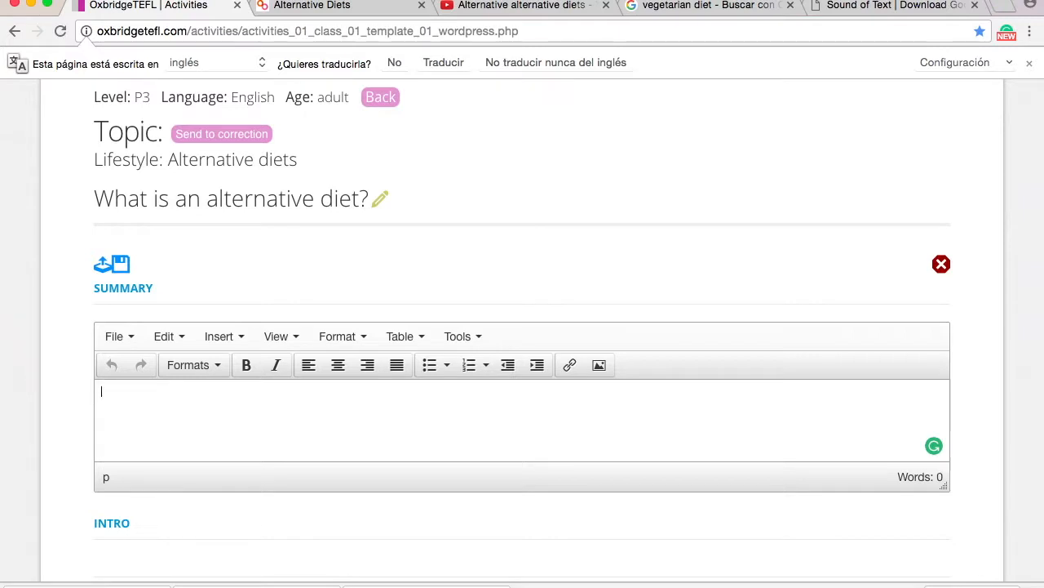
{"action": "type", "text": "Objective is to learn "}
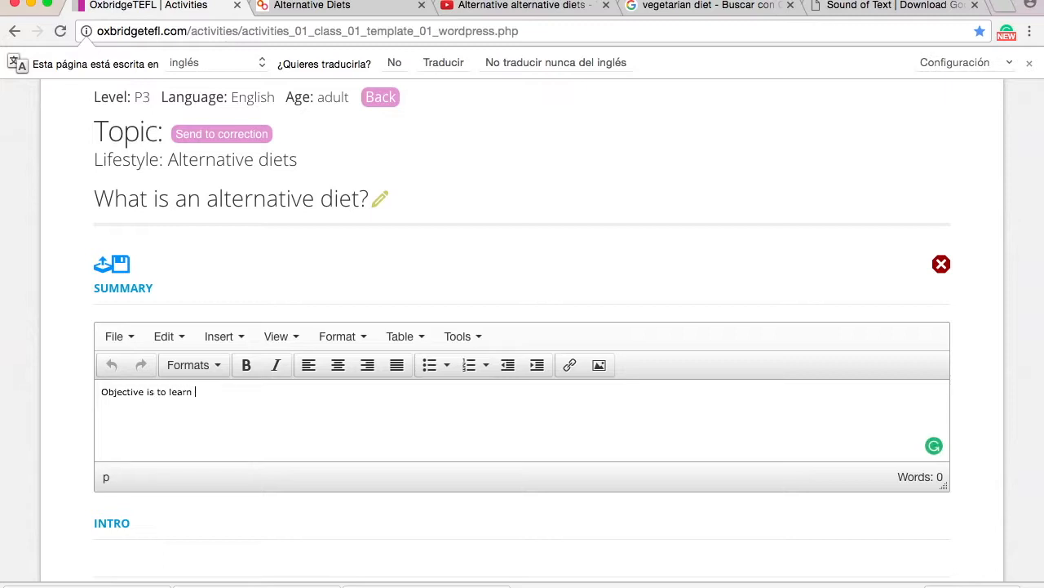
{"action": "type", "text": "new vocab"}
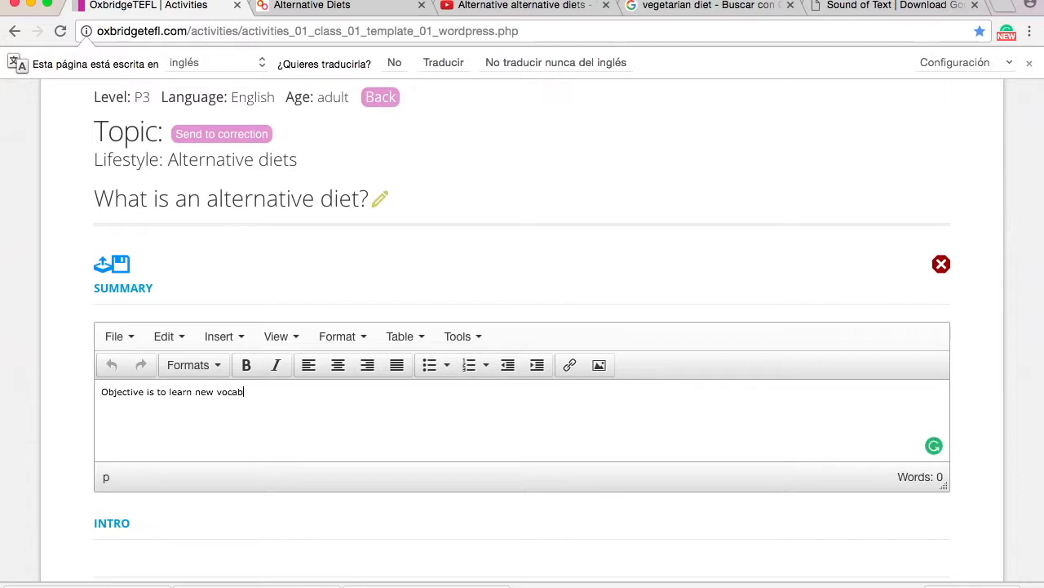
{"action": "type", "text": "ulary related to alternative diets."}
{"action": "left_click", "coordinate": [120, 264]}
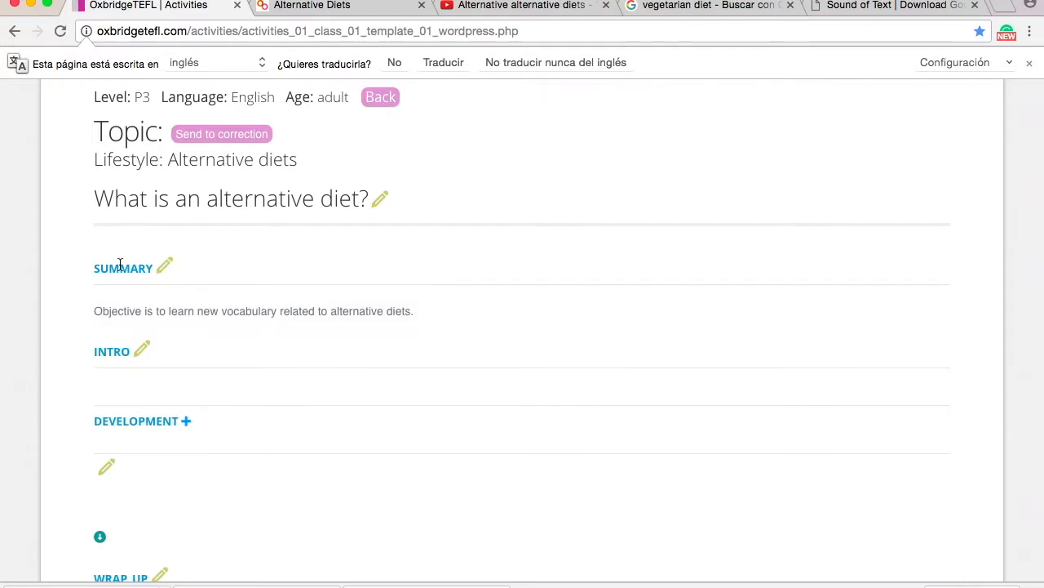
Write "What is your diet like? Good or bad?" as the Intro text and save it
{"action": "scroll", "coordinate": [120, 264], "scroll_direction": "down", "scroll_amount": 3}
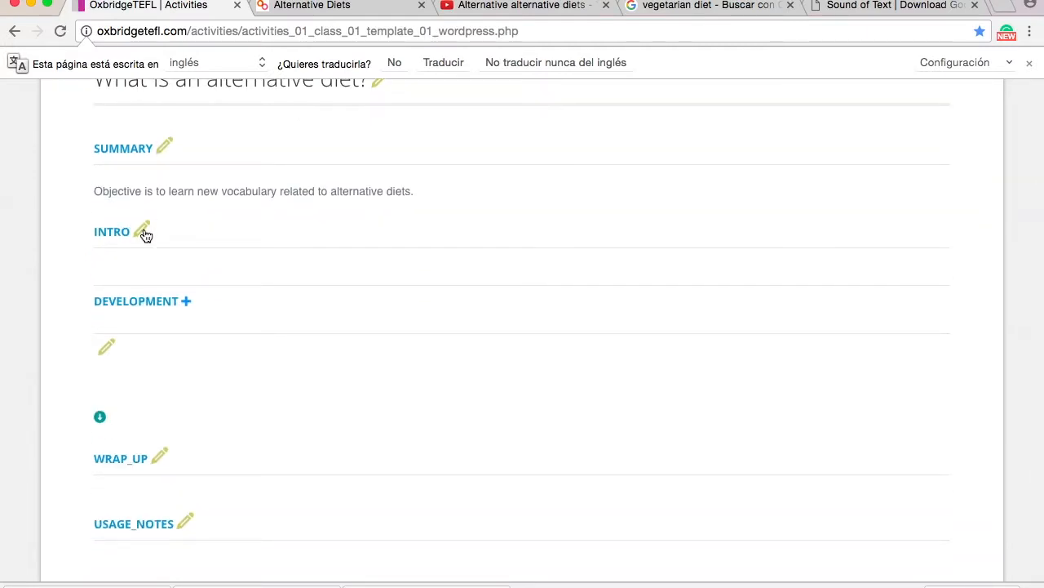
{"action": "left_click", "coordinate": [144, 232]}
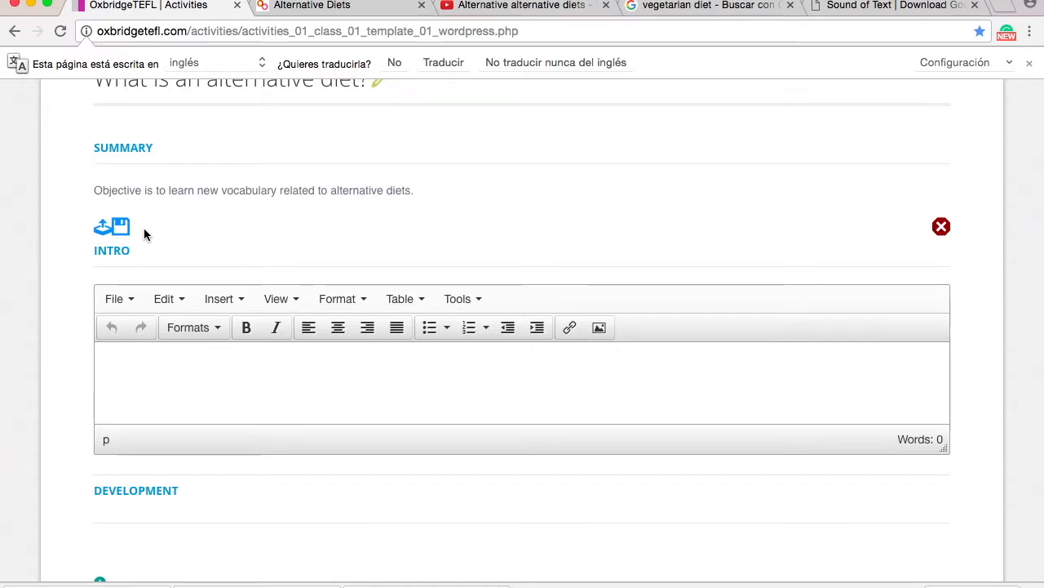
{"action": "left_click", "coordinate": [131, 369]}
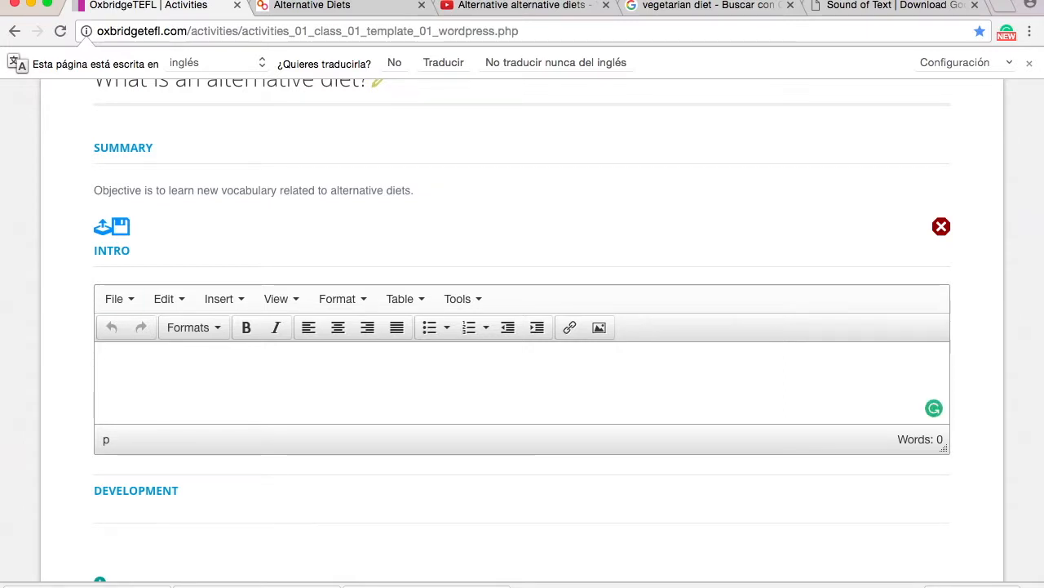
{"action": "type", "text": "What"}
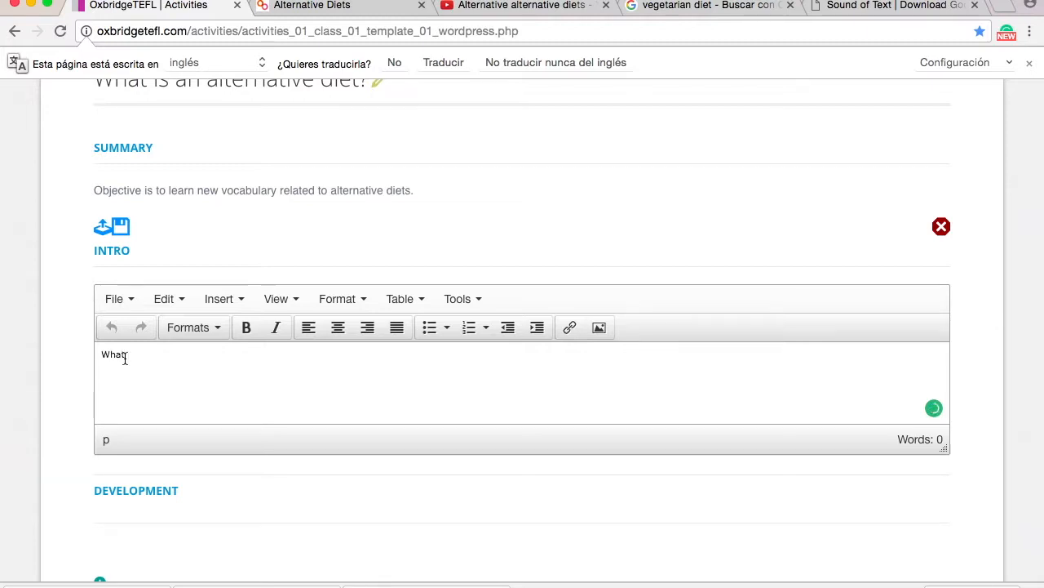
{"action": "type", "text": " is"}
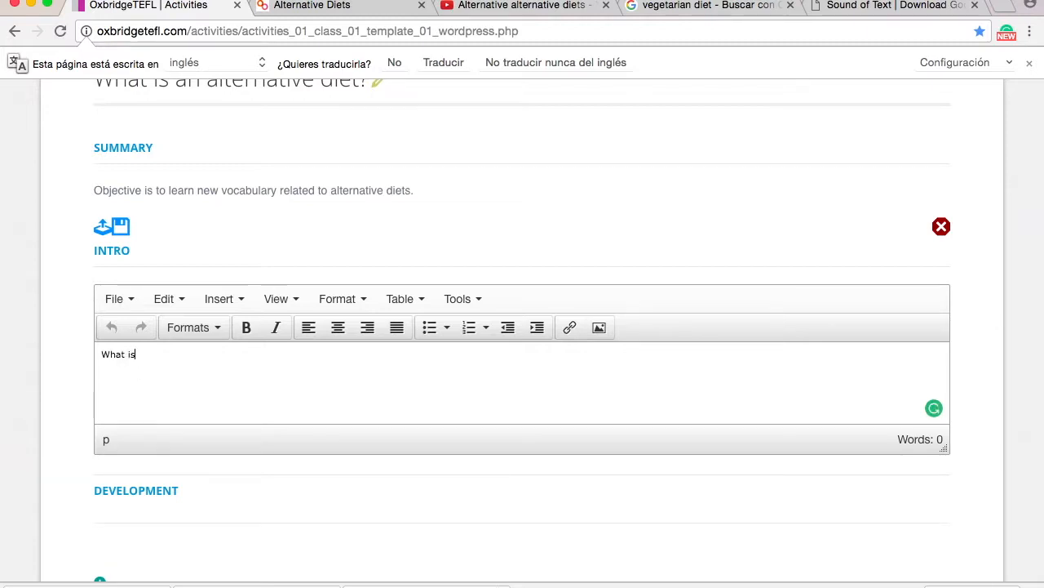
{"action": "type", "text": " your diet "}
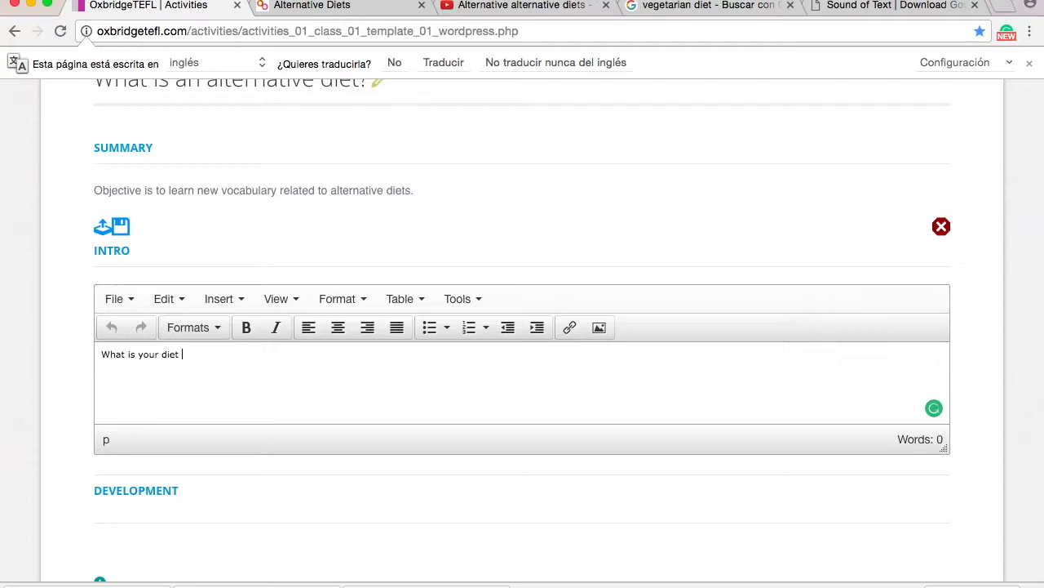
{"action": "type", "text": "like? Good or bad?"}
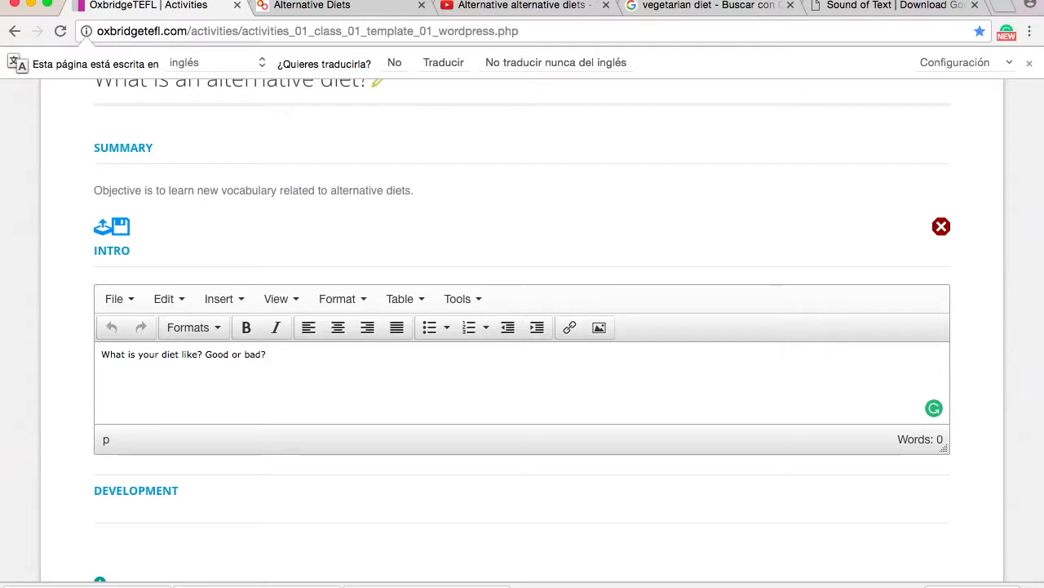
{"action": "left_click", "coordinate": [120, 227]}
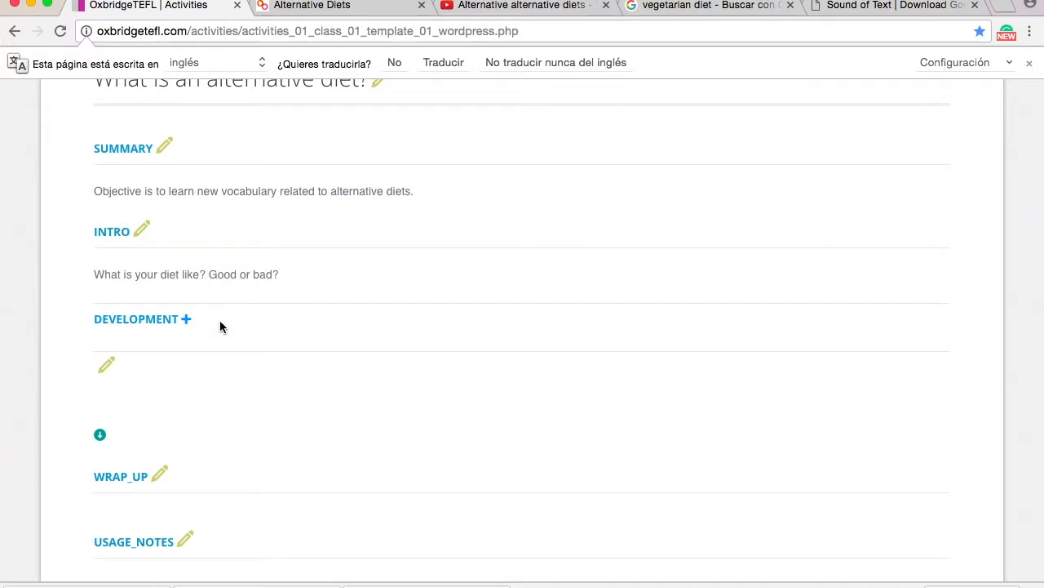
Show the link fields of the Development section and copy the web address of the YouTube video "Alternative alternative diets"
{"action": "scroll", "coordinate": [220, 326], "scroll_direction": "down", "scroll_amount": 2}
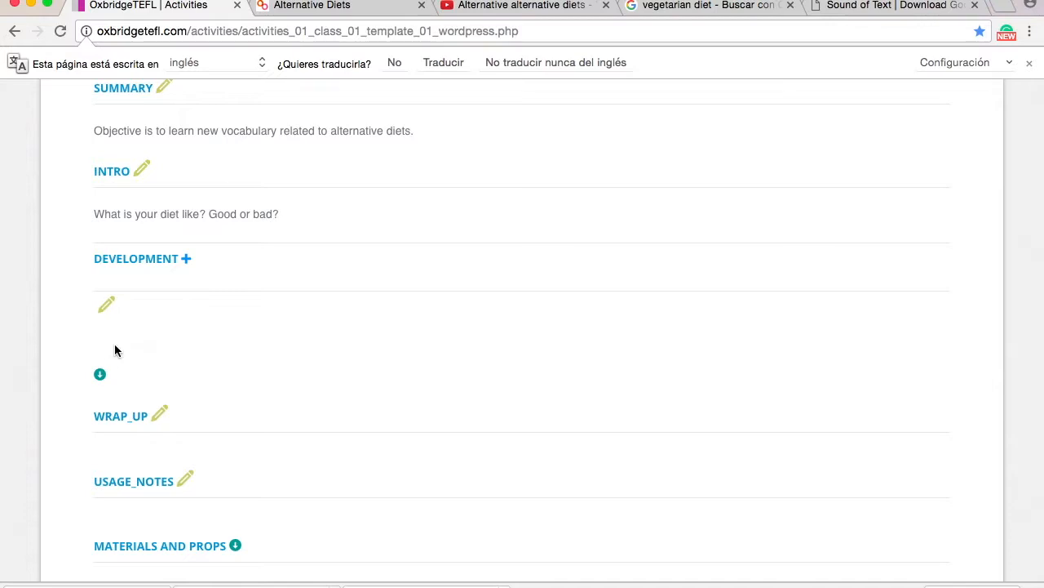
{"action": "left_click", "coordinate": [100, 376]}
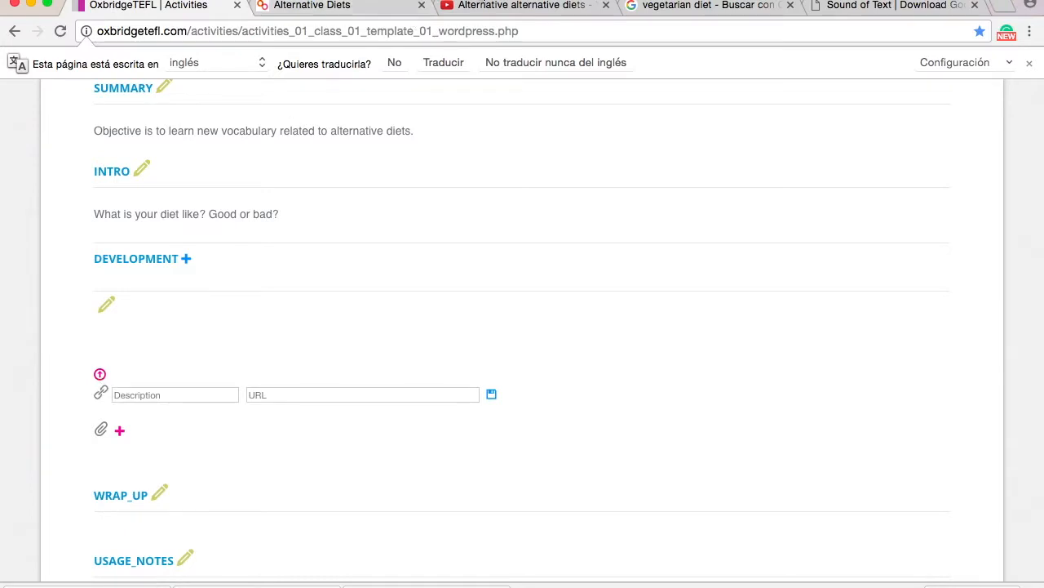
{"action": "left_click", "coordinate": [490, 5]}
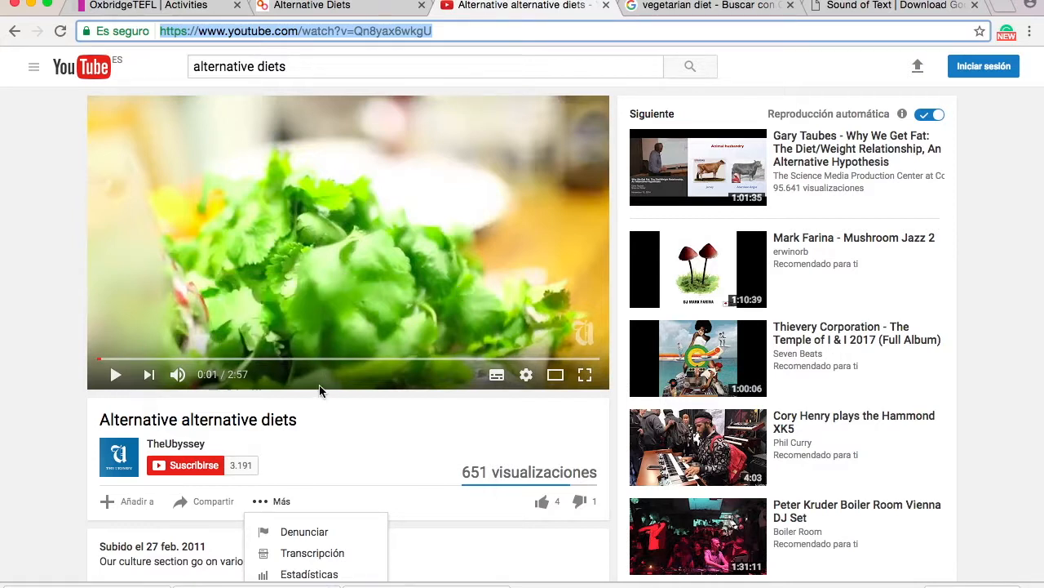
{"action": "left_click", "coordinate": [467, 30]}
{"action": "double_click", "coordinate": [466, 30]}
{"action": "left_click", "coordinate": [467, 30]}
{"action": "right_click", "coordinate": [467, 30]}
{"action": "left_click", "coordinate": [519, 51]}
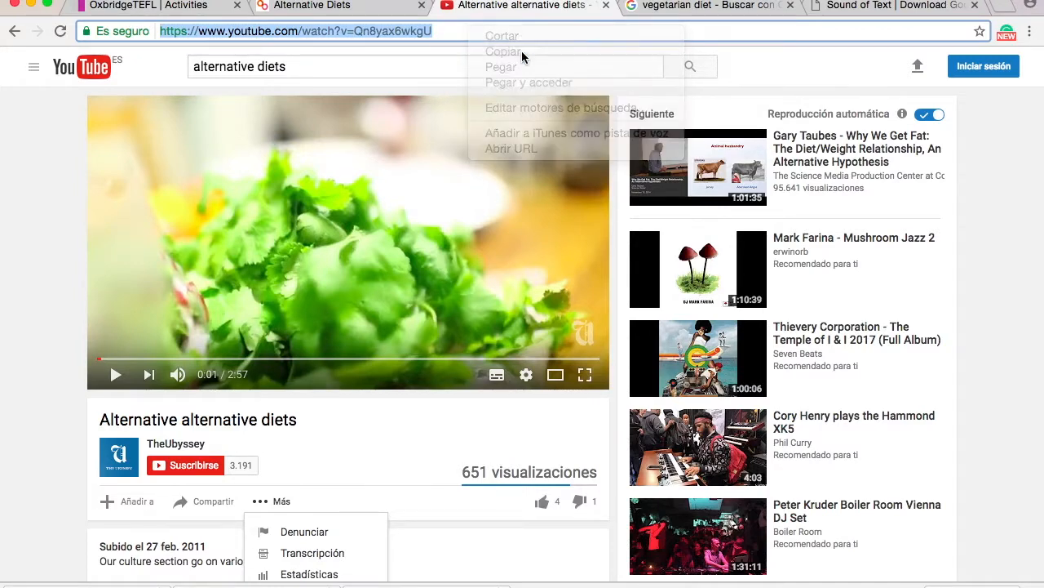
Add the copied YouTube address as a Development link on the activity page with the description "Alternative diets" and save it
{"action": "left_click", "coordinate": [210, 7]}
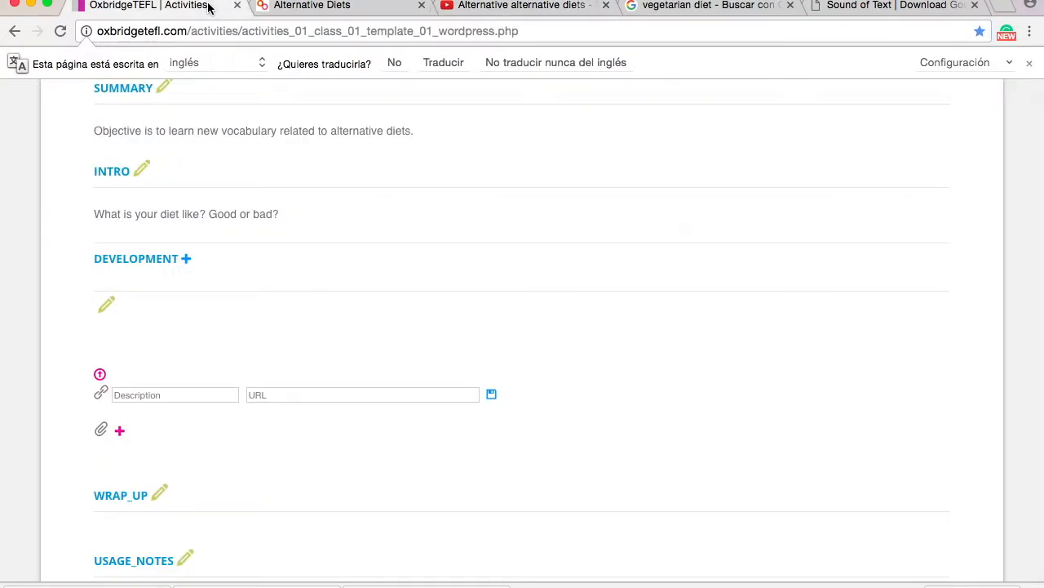
{"action": "right_click", "coordinate": [283, 395]}
{"action": "left_click", "coordinate": [346, 471]}
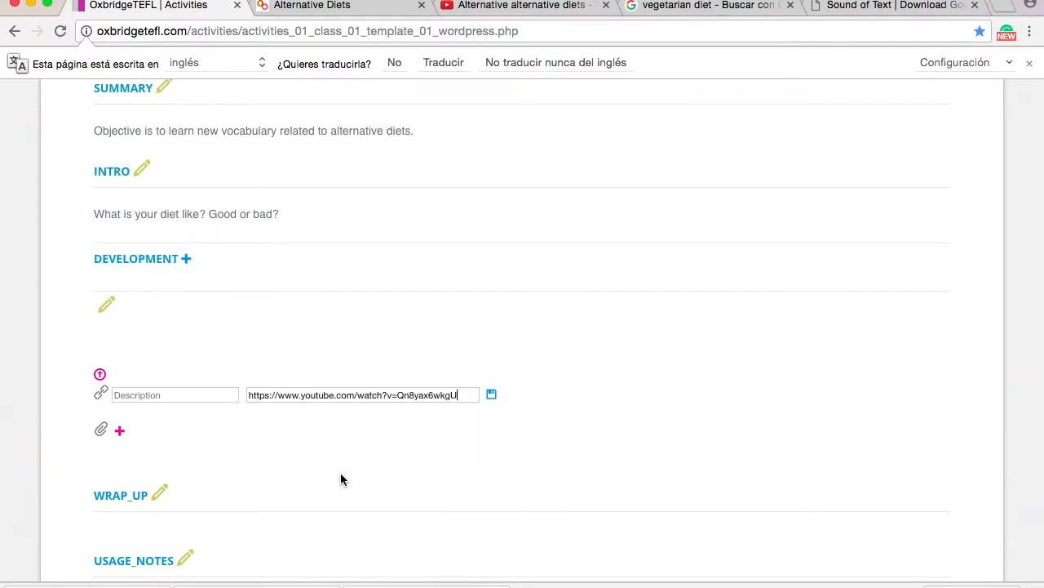
{"action": "left_click", "coordinate": [188, 395]}
{"action": "type", "text": "Alternative diets"}
{"action": "left_click", "coordinate": [491, 392]}
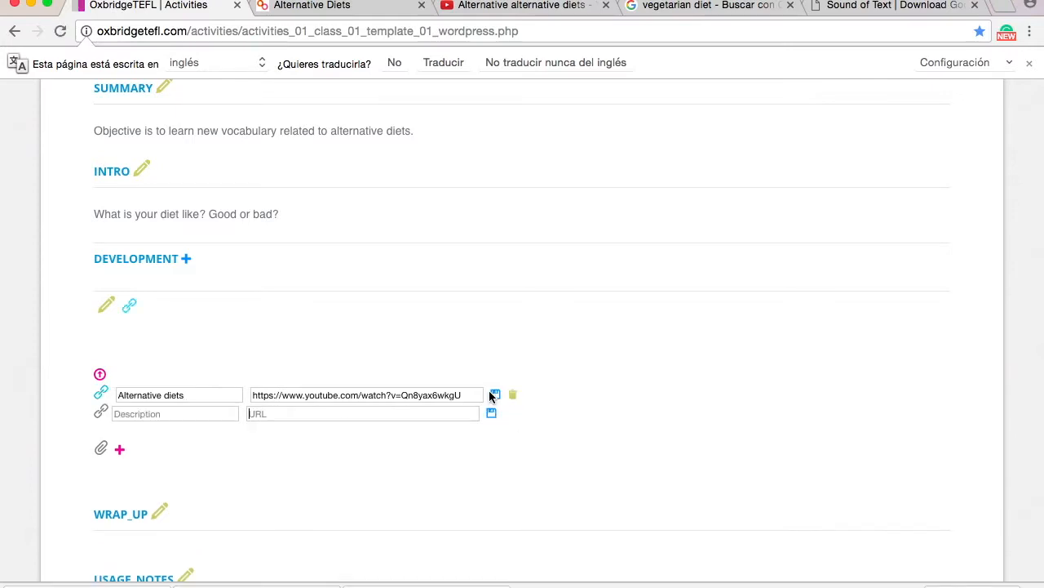
Open the Development entry for editing and title the subdevelopment "Video"
{"action": "left_click", "coordinate": [105, 305]}
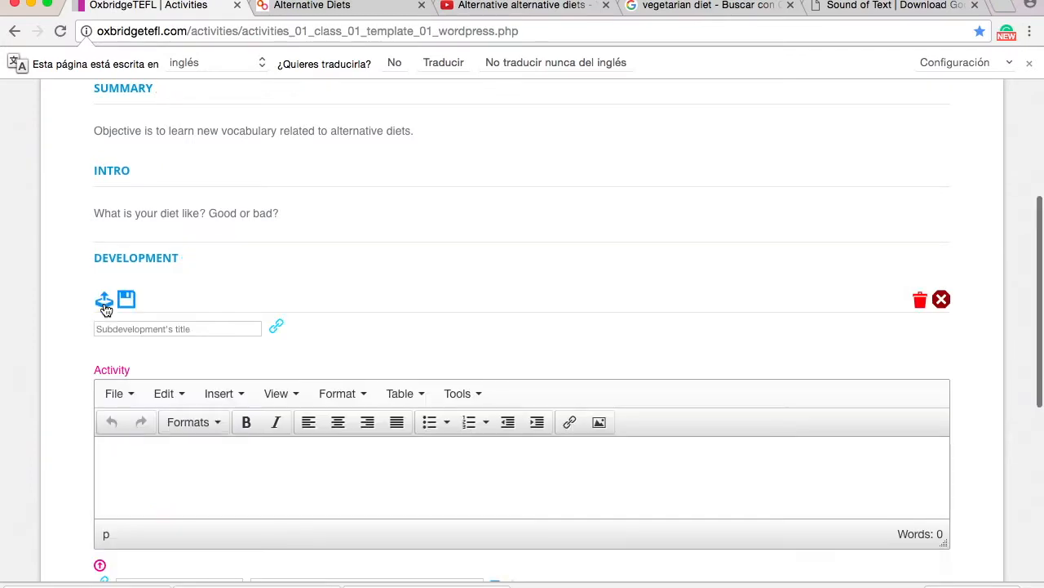
{"action": "left_click", "coordinate": [173, 333]}
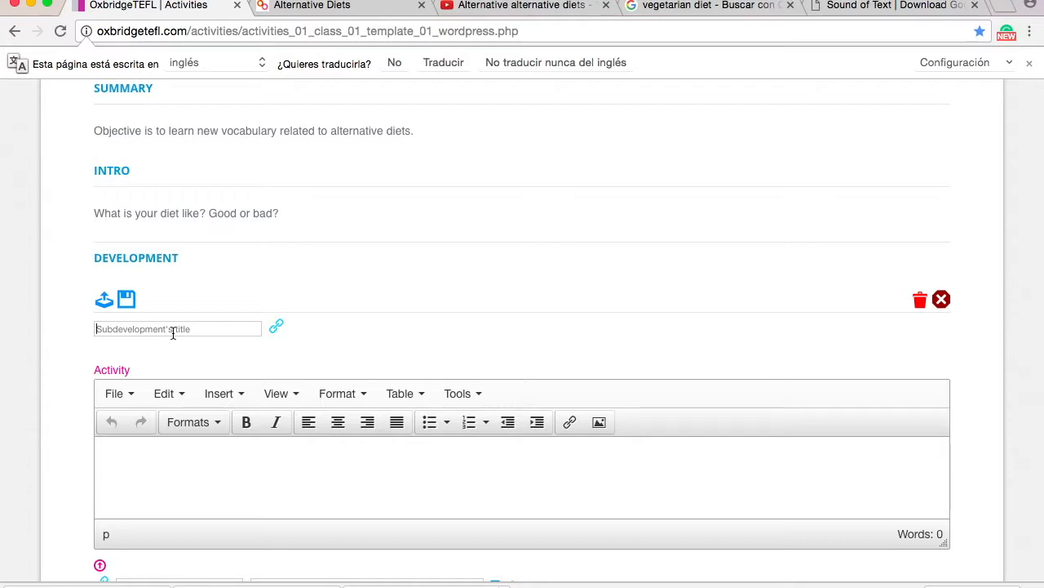
{"action": "type", "text": "Video"}
Write the activity instruction "Watch video, and ask your students these CCQ´s." in the Video subdevelopment
{"action": "left_click", "coordinate": [118, 449]}
{"action": "type", "text": "w"}
{"action": "key", "text": "BackSpace"}
{"action": "type", "text": "Watch video"}
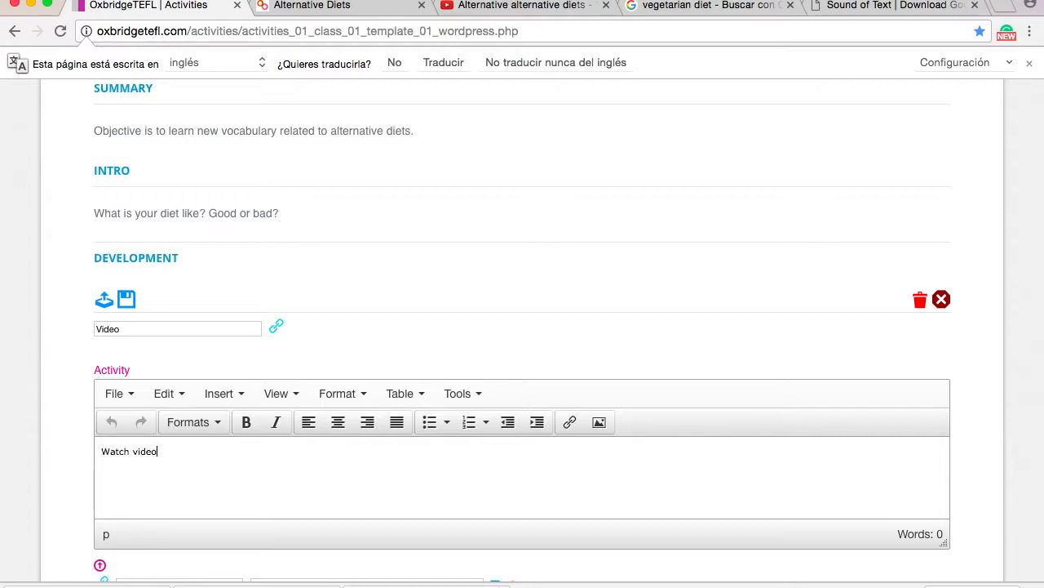
{"action": "type", "text": ", and ask"}
{"action": "type", "text": " stu"}
{"action": "key", "text": "BackSpace"}
{"action": "key", "text": "BackSpace"}
{"action": "key", "text": "BackSpace"}
{"action": "type", "text": "you"}
{"action": "key", "text": "BackSpace"}
{"action": "key", "text": "BackSpace"}
{"action": "type", "text": "our students these "}
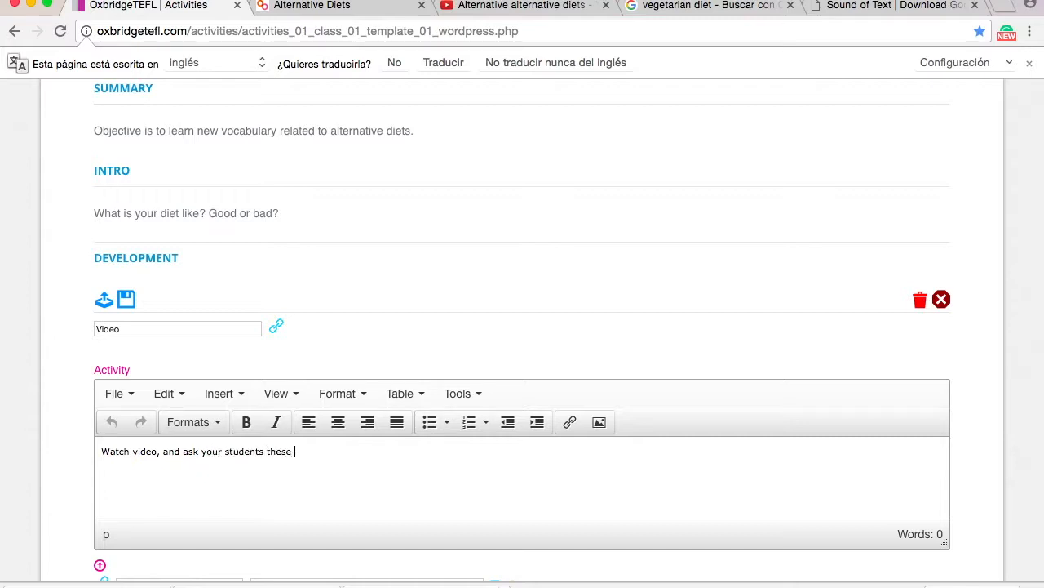
{"action": "type", "text": "CCQ´s."}
Add the heading "CCQ´s" below the instruction with the question "What different diets were mentioned?" under it
{"action": "key", "text": "Return"}
{"action": "type", "text": "CCQ´s"}
{"action": "key", "text": "Return"}
{"action": "type", "text": "What different diets were metnioned"}
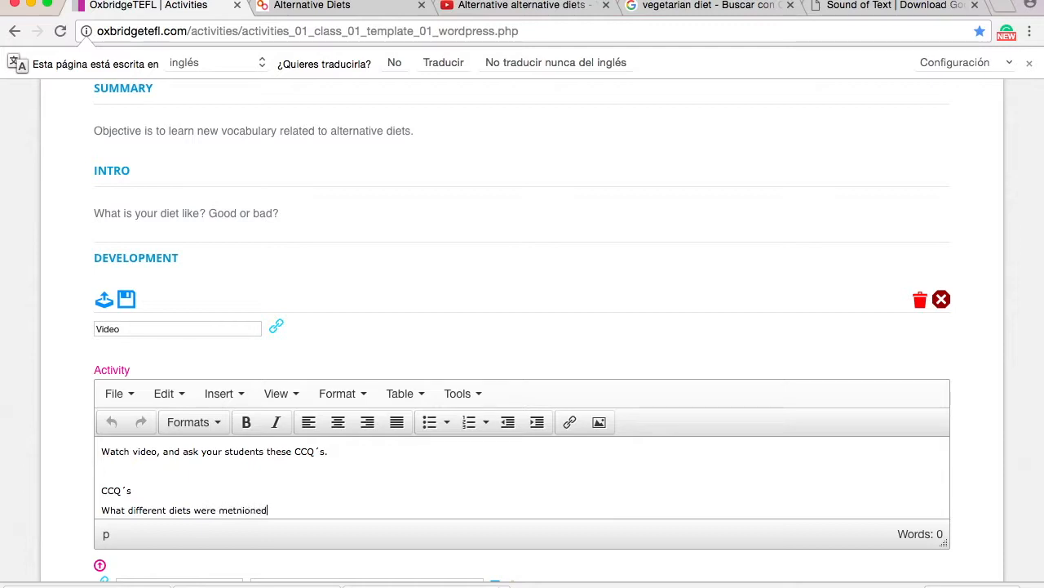
{"action": "type", "text": "?"}
{"action": "key", "text": "BackSpace"}
{"action": "key", "text": "BackSpace"}
{"action": "key", "text": "BackSpace"}
{"action": "key", "text": "BackSpace"}
{"action": "key", "text": "BackSpace"}
{"action": "key", "text": "BackSpace"}
{"action": "key", "text": "BackSpace"}
{"action": "key", "text": "BackSpace"}
{"action": "type", "text": "ntion"}
{"action": "key", "text": "BackSpace"}
{"action": "type", "text": "ned?"}
{"action": "key", "text": "Return"}
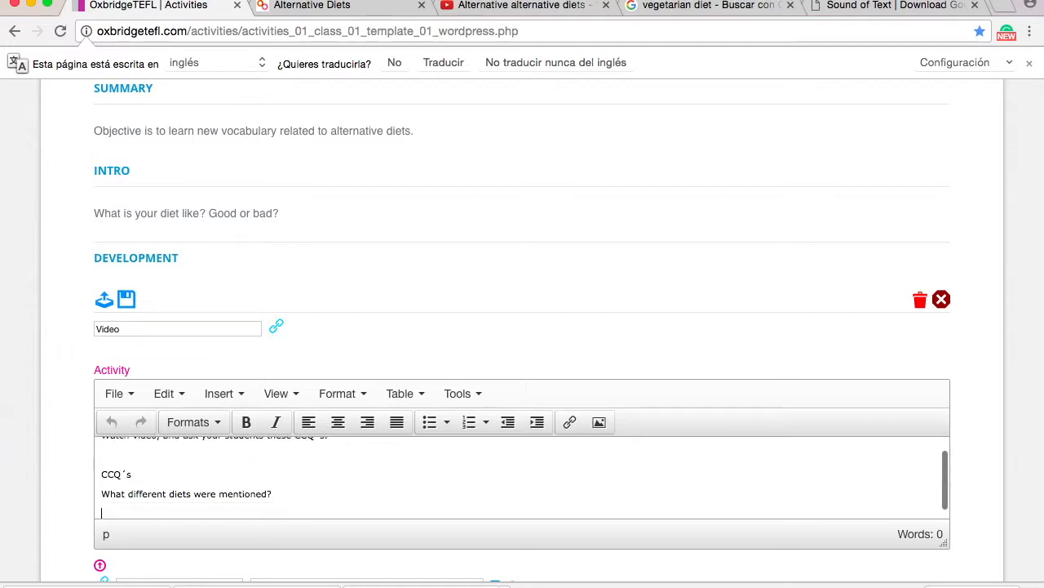
Add placeholder lines 2, 3 and 4 under the question and save the Video subdevelopment
{"action": "type", "text": "2"}
{"action": "key", "text": "Return"}
{"action": "type", "text": "3"}
{"action": "key", "text": "Return"}
{"action": "type", "text": "4"}
{"action": "key", "text": "Return"}
{"action": "scroll", "coordinate": [261, 487], "scroll_direction": "up", "scroll_amount": 5}
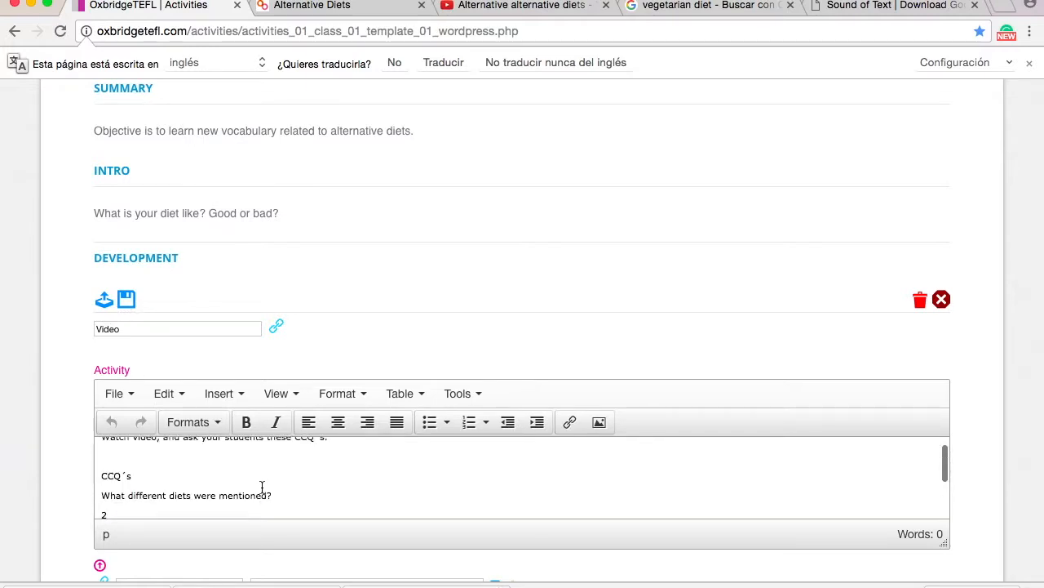
{"action": "left_click", "coordinate": [127, 332]}
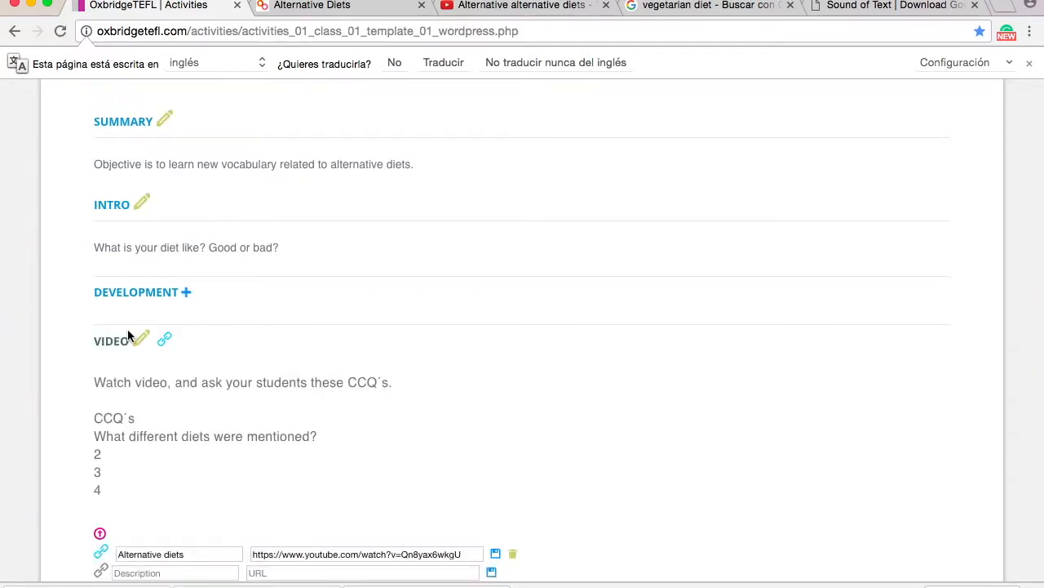
Collapse the link fields of the Video subdevelopment and play its linked video to check it
{"action": "scroll", "coordinate": [127, 333], "scroll_direction": "down", "scroll_amount": 3}
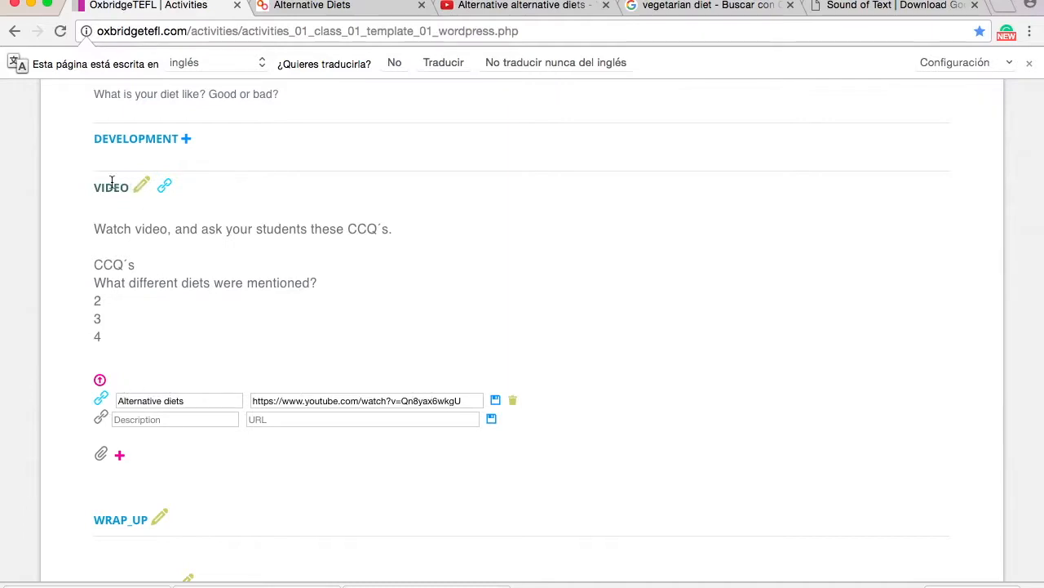
{"action": "left_click", "coordinate": [99, 381]}
{"action": "scroll", "coordinate": [193, 243], "scroll_direction": "up", "scroll_amount": 1}
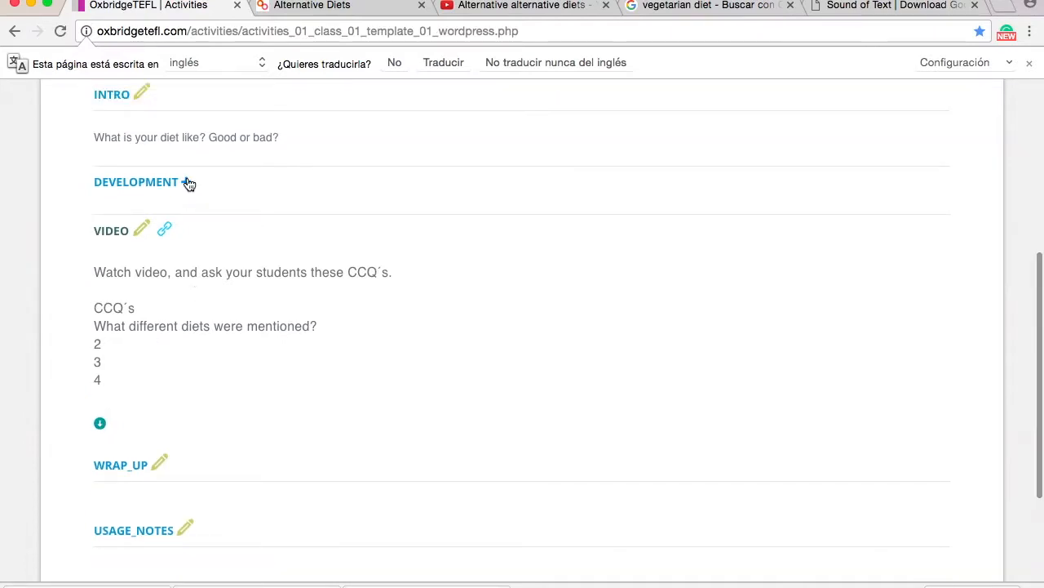
{"action": "left_click", "coordinate": [169, 233]}
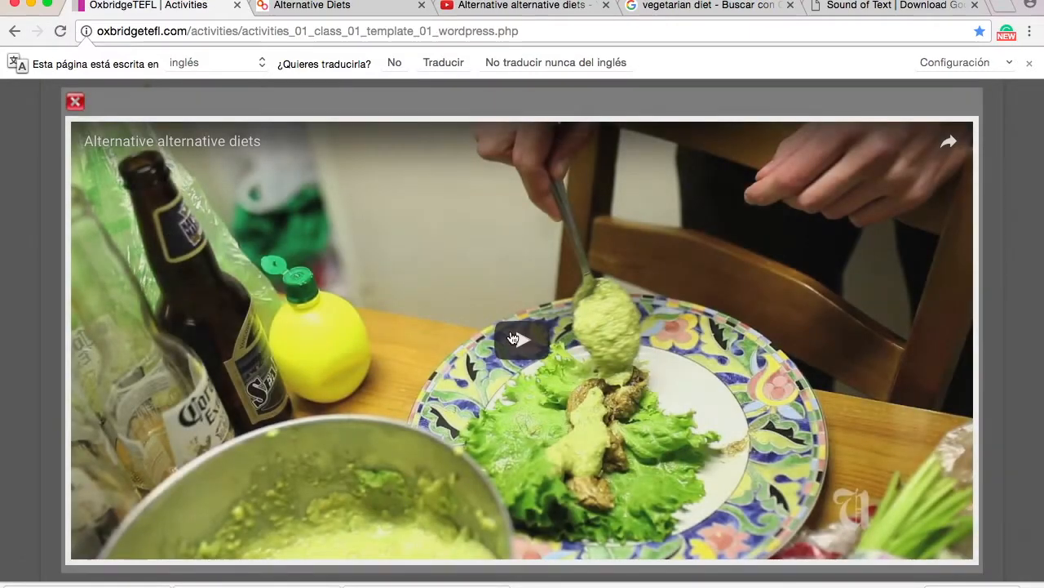
{"action": "left_click", "coordinate": [516, 339]}
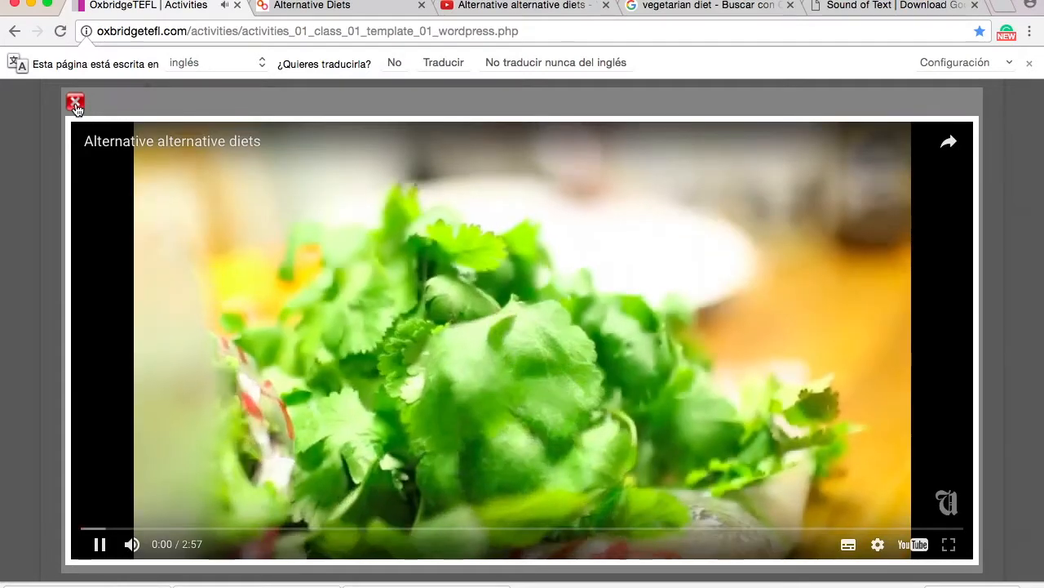
Close the video preview and add a new subdevelopment to the Development section below Video
{"action": "left_click", "coordinate": [75, 103]}
{"action": "scroll", "coordinate": [263, 330], "scroll_direction": "down", "scroll_amount": 3}
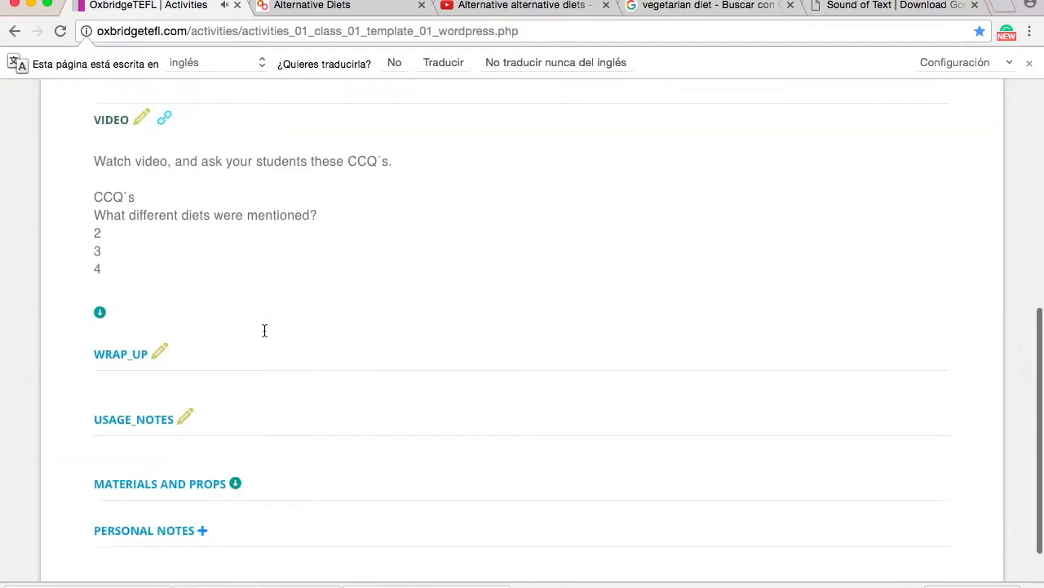
{"action": "scroll", "coordinate": [263, 335], "scroll_direction": "up", "scroll_amount": 3}
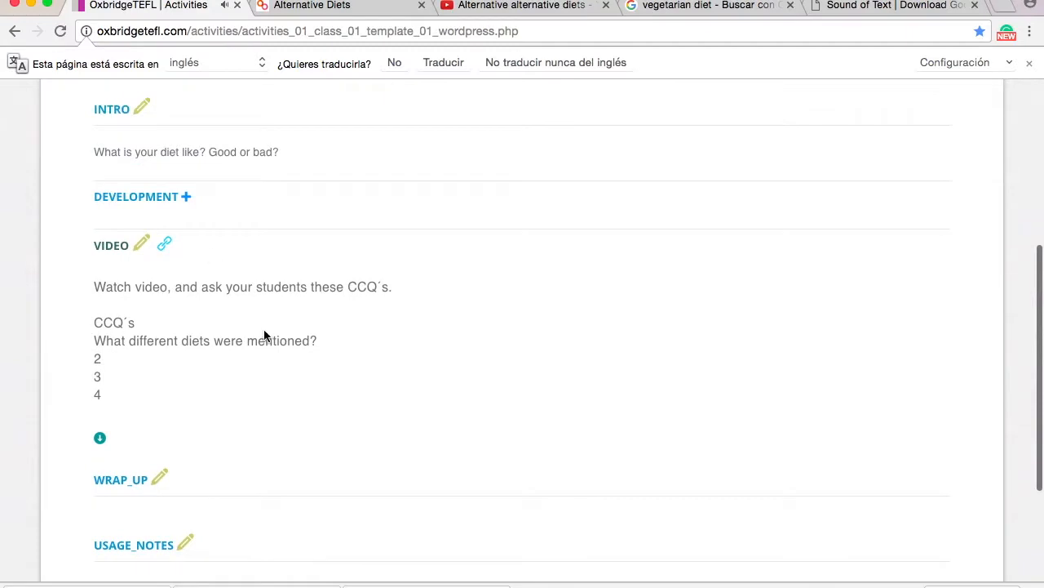
{"action": "left_click", "coordinate": [186, 199]}
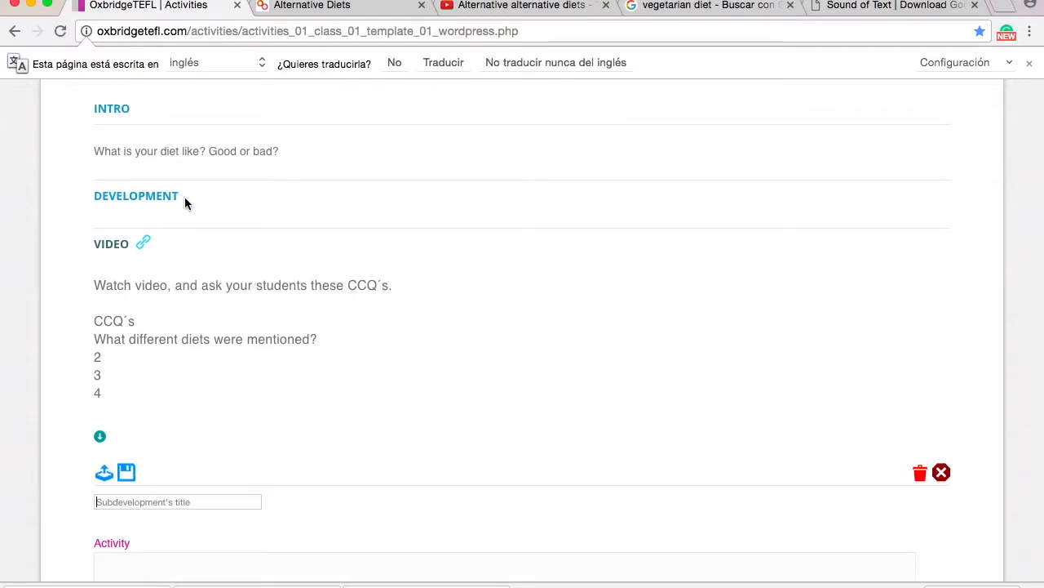
{"action": "scroll", "coordinate": [185, 203], "scroll_direction": "down", "scroll_amount": 3}
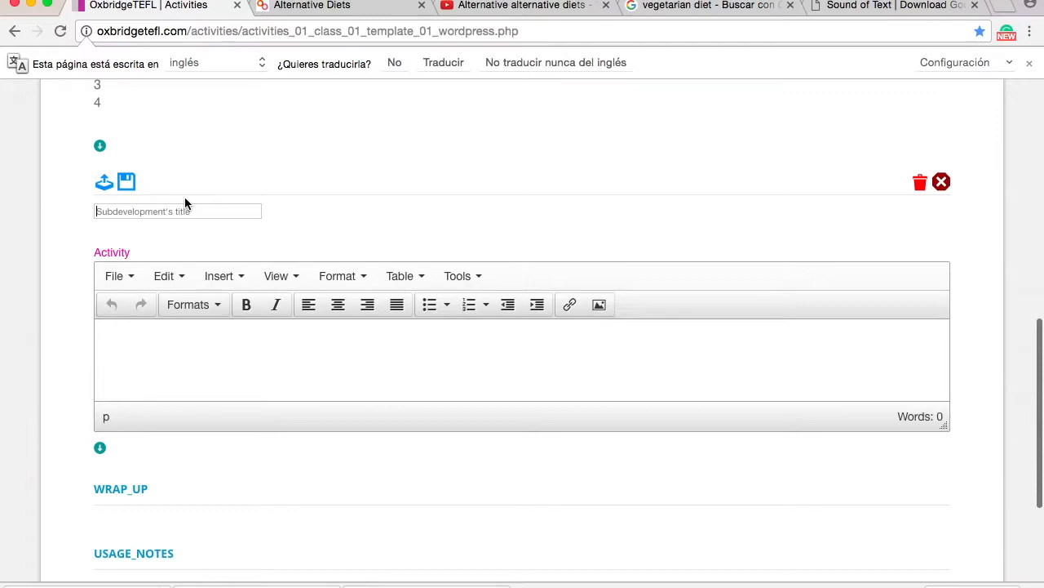
Copy the "Alternative diets" article from the Breast Cancer Care page, from its heading through the paragraph ending in "dietitian"
{"action": "left_click", "coordinate": [362, 9]}
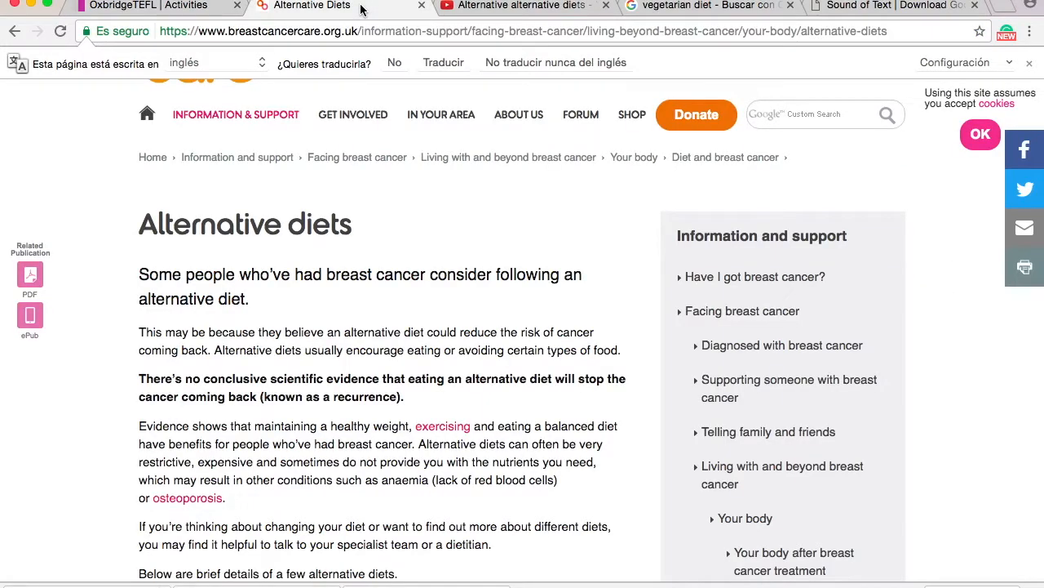
{"action": "mouse_move", "coordinate": [305, 226]}
{"action": "scroll", "coordinate": [305, 228], "scroll_direction": "down", "scroll_amount": 4}
{"action": "scroll", "coordinate": [305, 229], "scroll_direction": "up", "scroll_amount": 5}
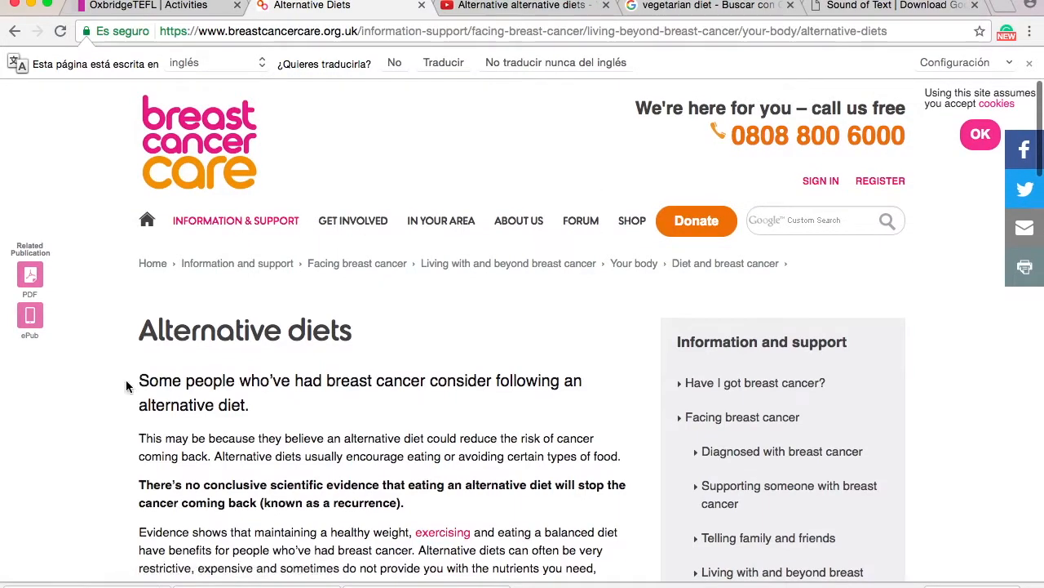
{"action": "scroll", "coordinate": [103, 393], "scroll_direction": "down", "scroll_amount": 4}
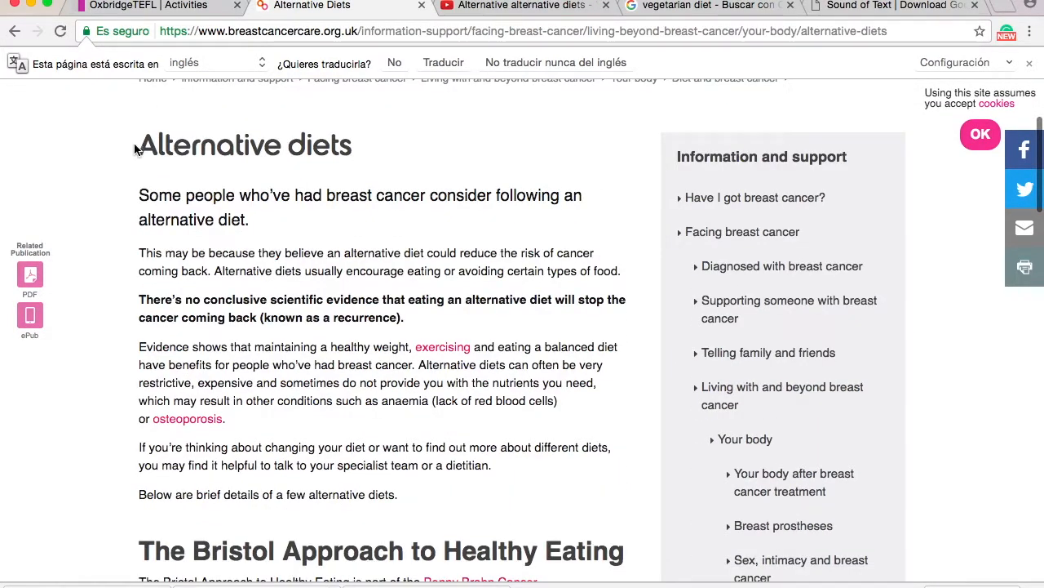
{"action": "left_click_drag", "start_coordinate": [167, 166], "coordinate": [507, 461]}
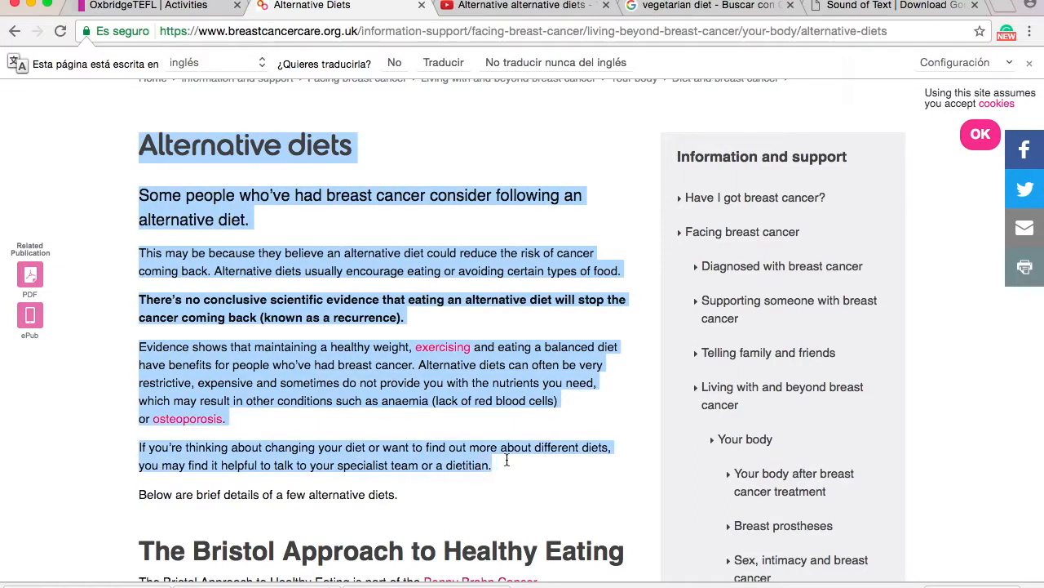
{"action": "right_click", "coordinate": [436, 378]}
{"action": "left_click", "coordinate": [480, 417]}
Title the new subdevelopment in the activity template "Article - listening practice" and save it
{"action": "left_click", "coordinate": [197, 7]}
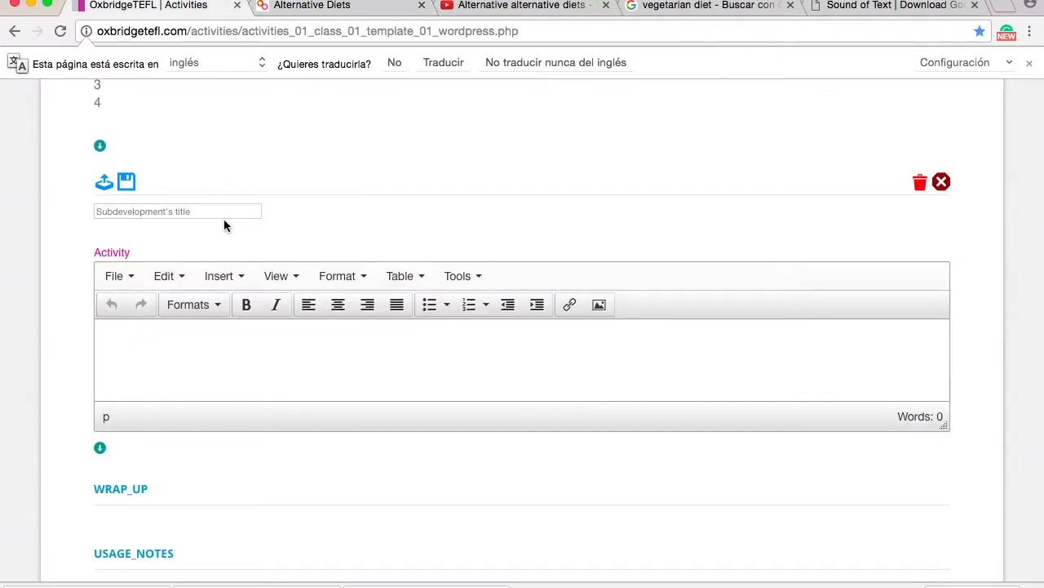
{"action": "type", "text": "Article"}
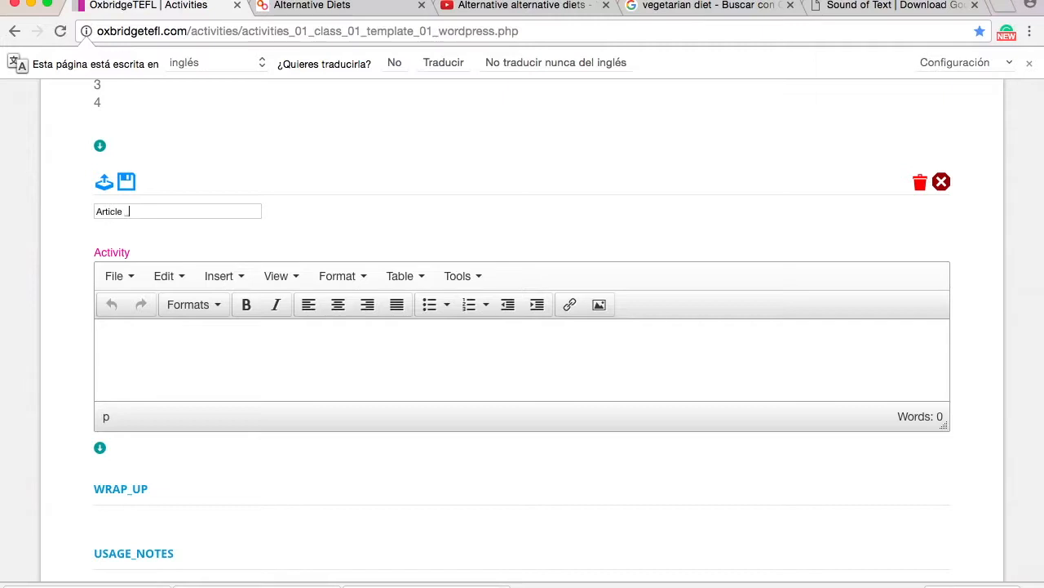
{"action": "type", "text": "- listening practice"}
{"action": "left_click", "coordinate": [126, 181]}
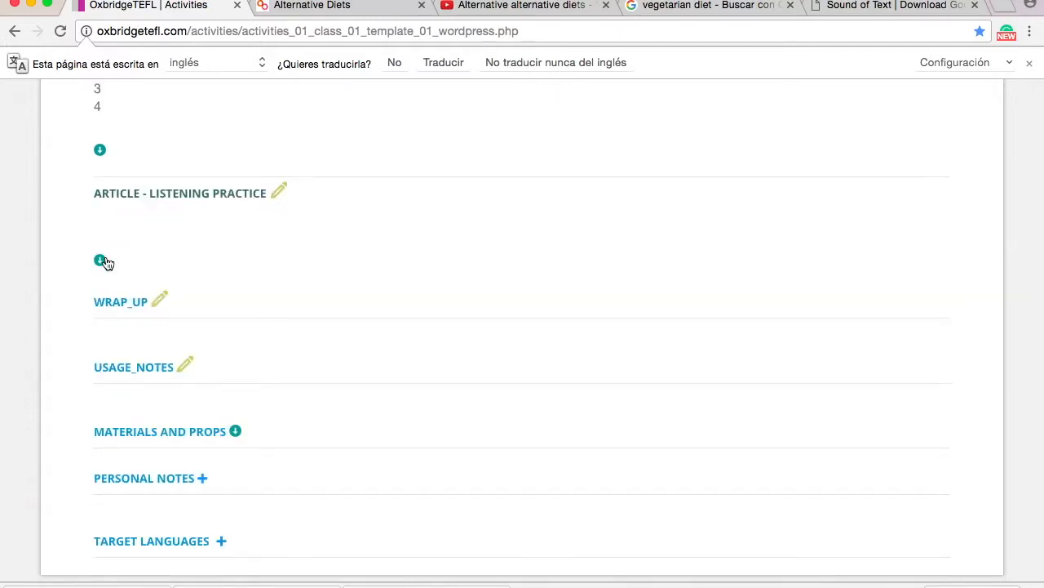
Add a student attachment to the "Article - listening practice" subdevelopment, titled "Alternative diets article"
{"action": "left_click", "coordinate": [101, 262]}
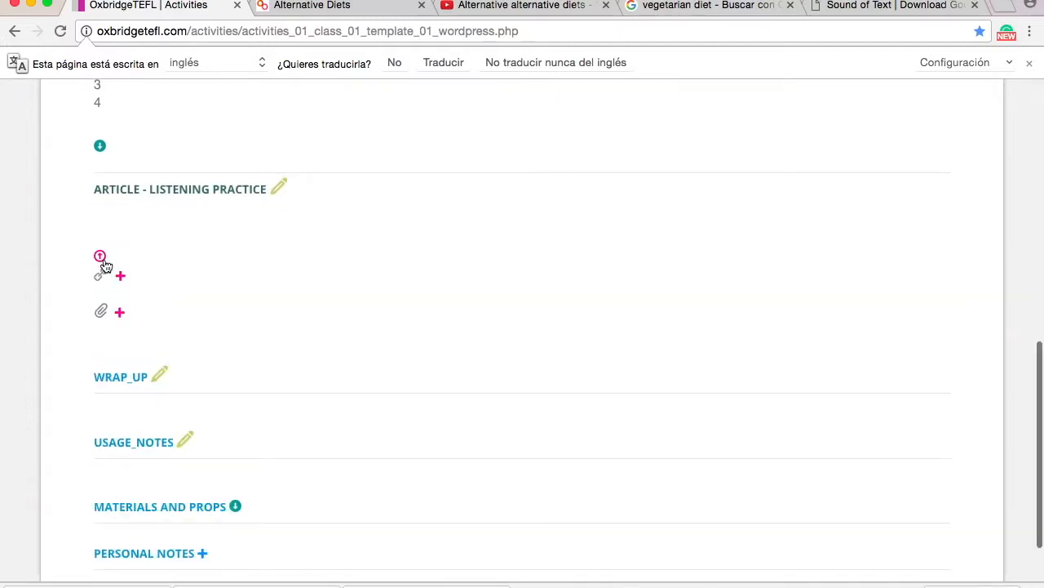
{"action": "left_click", "coordinate": [120, 318]}
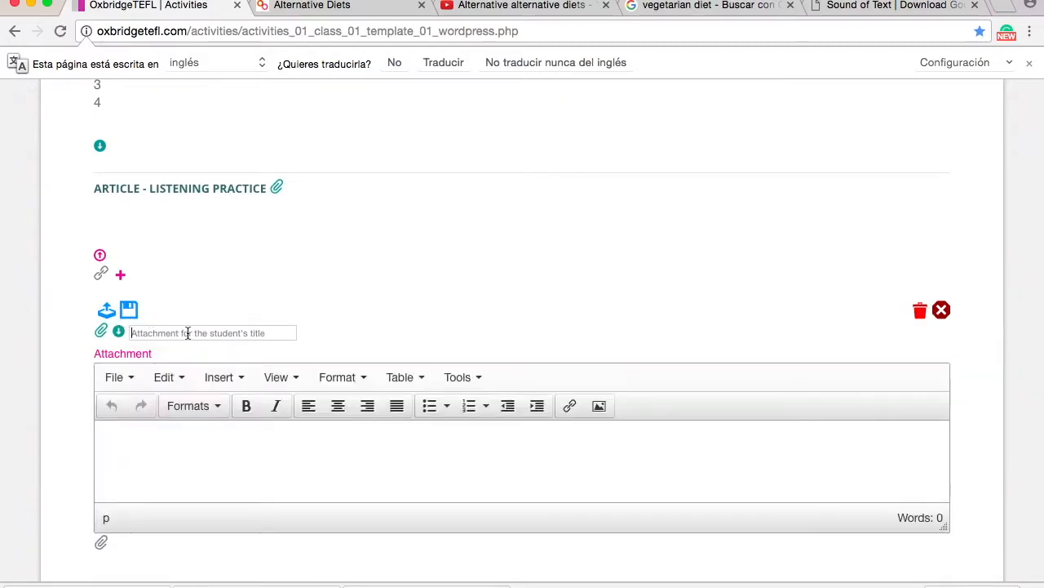
{"action": "type", "text": "Al"}
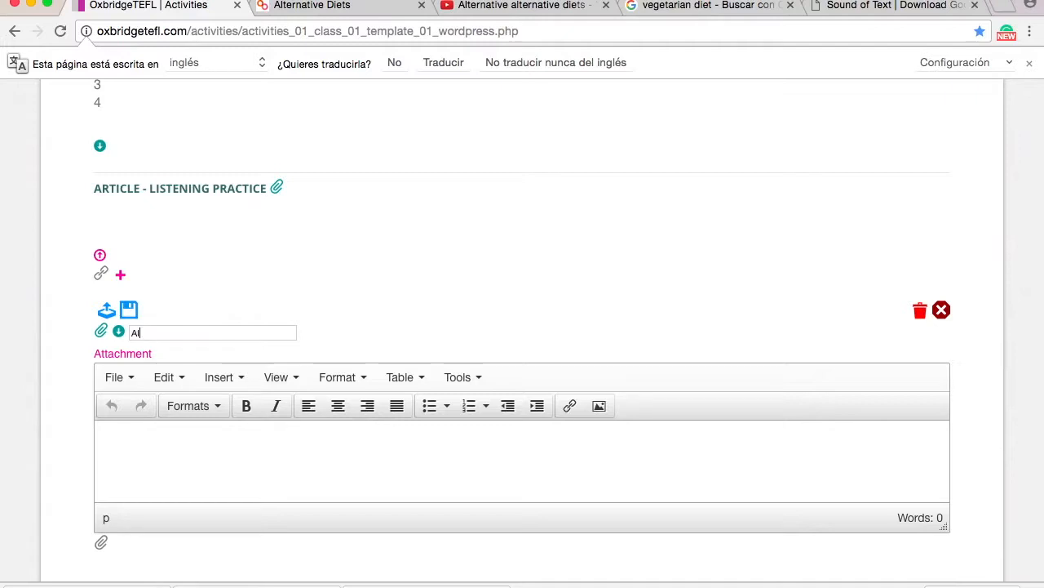
{"action": "type", "text": "e"}
{"action": "key", "text": "BackSpace"}
{"action": "type", "text": "ternative diets article"}
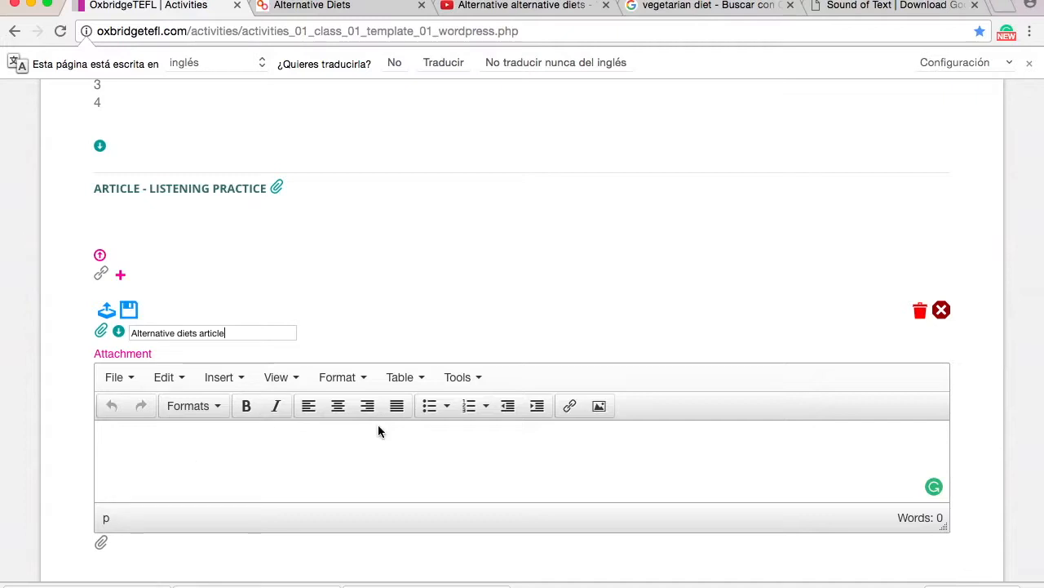
Insert the copied article text into the attachment through its source code view and accept it
{"action": "left_click", "coordinate": [462, 379]}
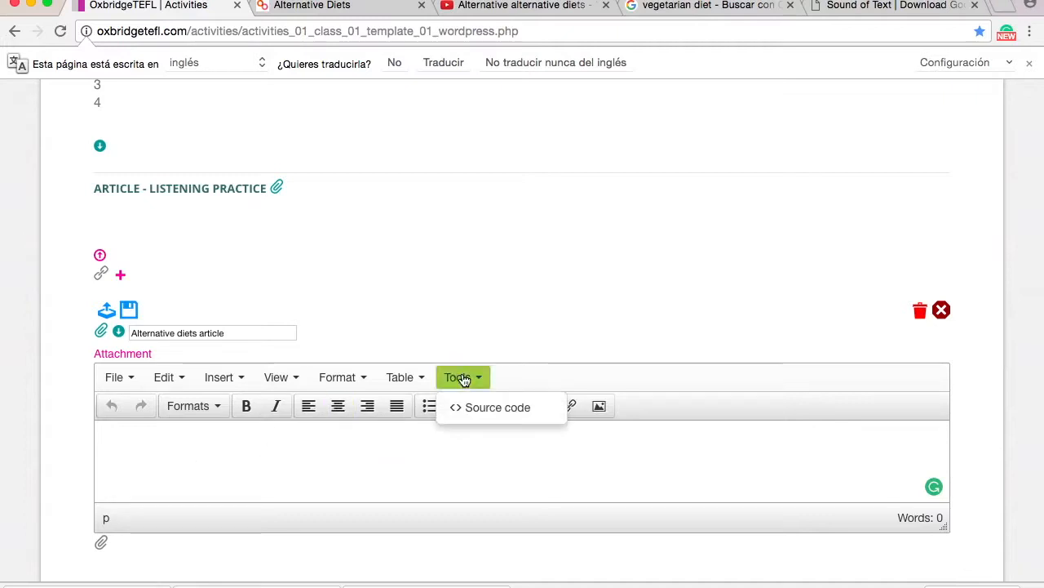
{"action": "left_click", "coordinate": [500, 411]}
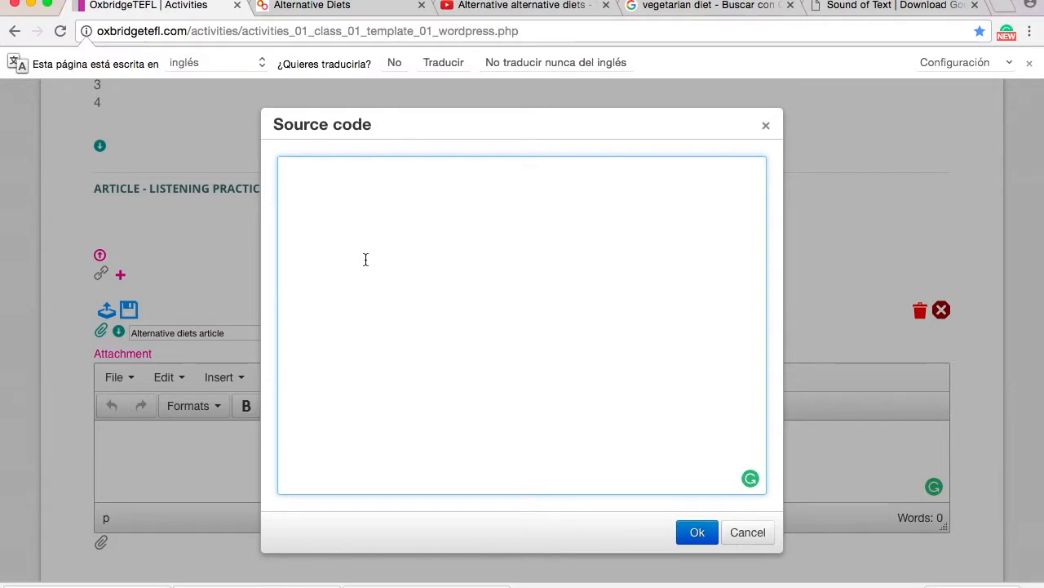
{"action": "right_click", "coordinate": [365, 259]}
{"action": "left_click", "coordinate": [419, 338]}
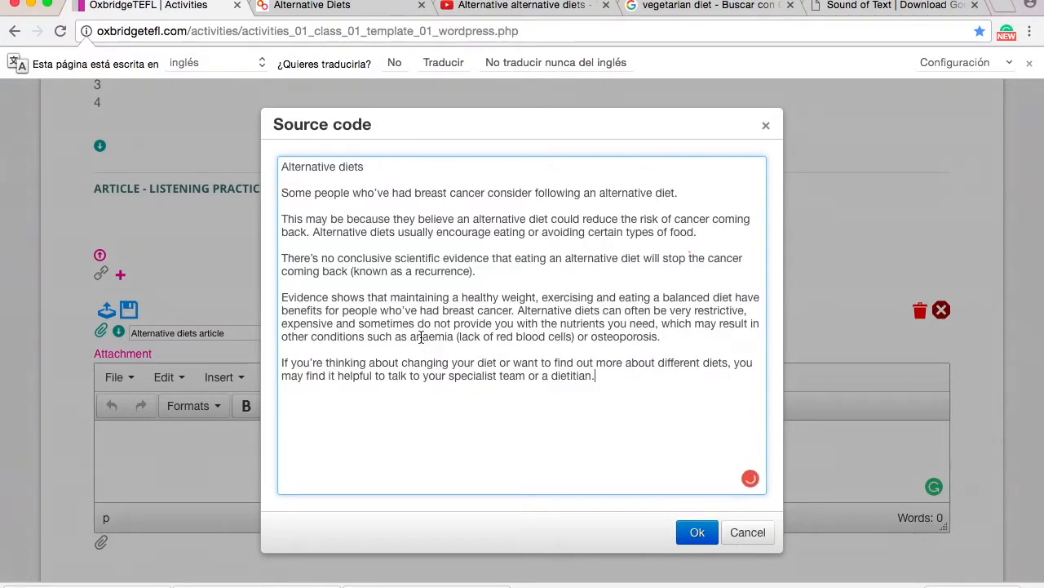
{"action": "left_click", "coordinate": [698, 535]}
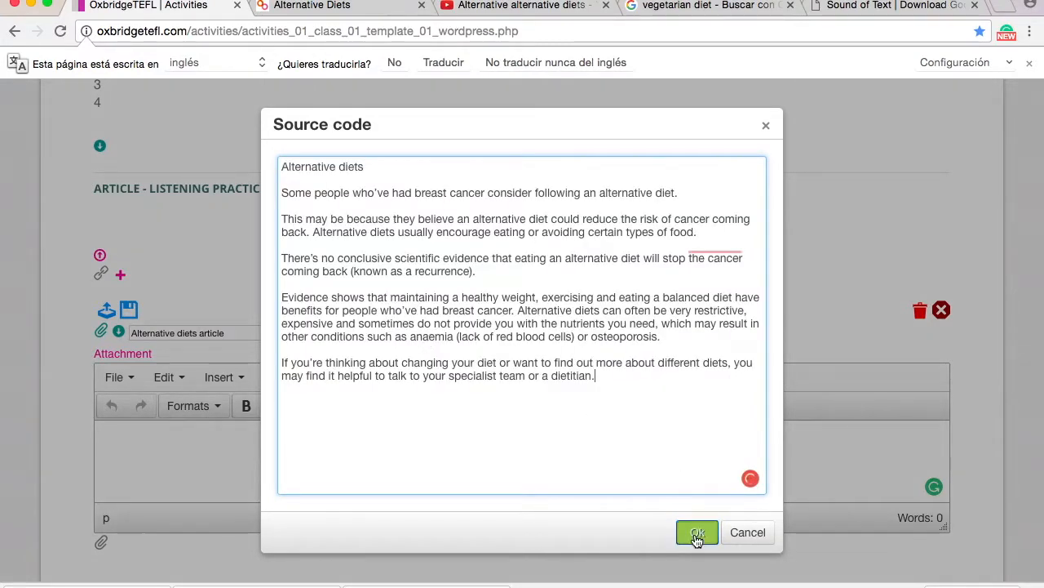
Enlarge the attachment editor, add a line break after the "Alternative diets" heading, then save and collapse the attachment
{"action": "left_click_drag", "start_coordinate": [944, 531], "coordinate": [945, 584]}
{"action": "left_click", "coordinate": [180, 432]}
{"action": "key", "text": "Return"}
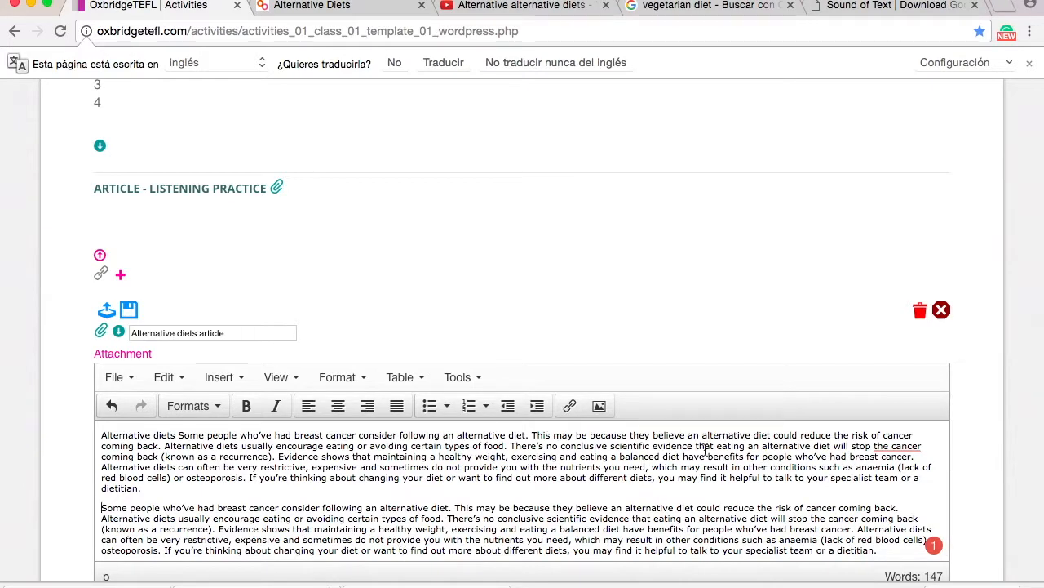
{"action": "left_click", "coordinate": [129, 309]}
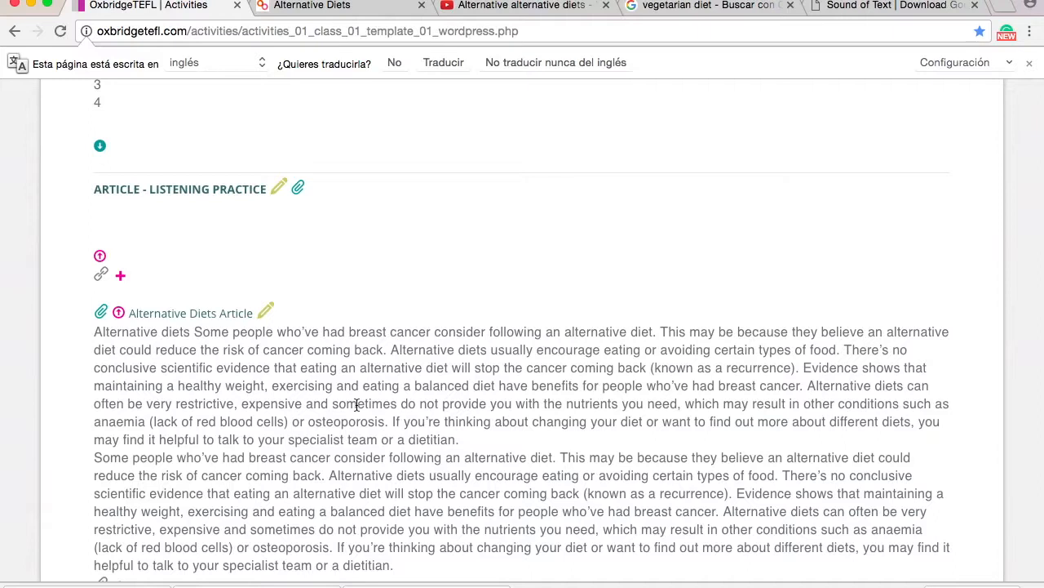
{"action": "left_click", "coordinate": [119, 313]}
Edit the "Article - listening practice" activity, replacing the stray character with the lines "Att.1" and "Read article"
{"action": "left_click", "coordinate": [278, 188]}
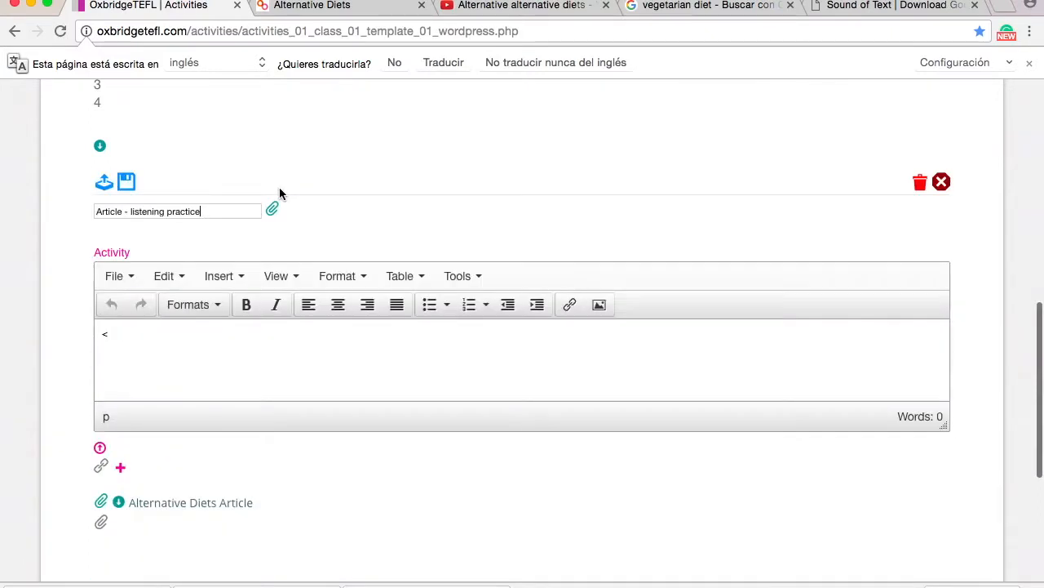
{"action": "key", "text": "BackSpace"}
{"action": "type", "text": "Att.1 "}
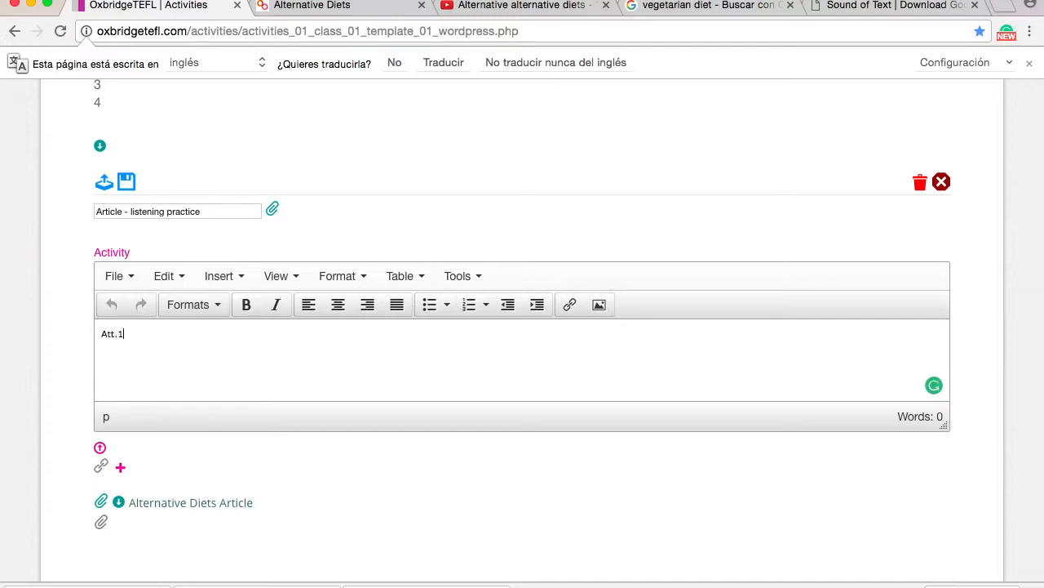
{"action": "type", "text": "Read artic"}
Add the line "Ask CCQ´s" with the question "Which diet is good for gaining weight?" under it
{"action": "type", "text": "CCq"}
{"action": "key", "text": "BackSpace"}
{"action": "key", "text": "BackSpace"}
{"action": "key", "text": "BackSpace"}
{"action": "type", "text": "Cq"}
{"action": "type", "text": "Q´s"}
{"action": "key", "text": "Return"}
{"action": "type", "text": "Which d"}
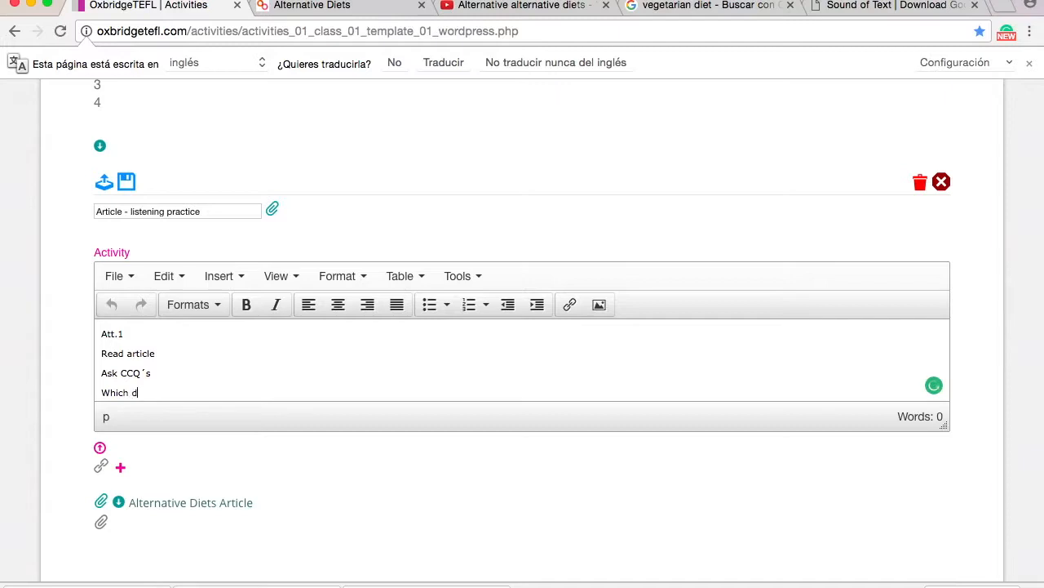
{"action": "type", "text": "iet is good for gaining"}
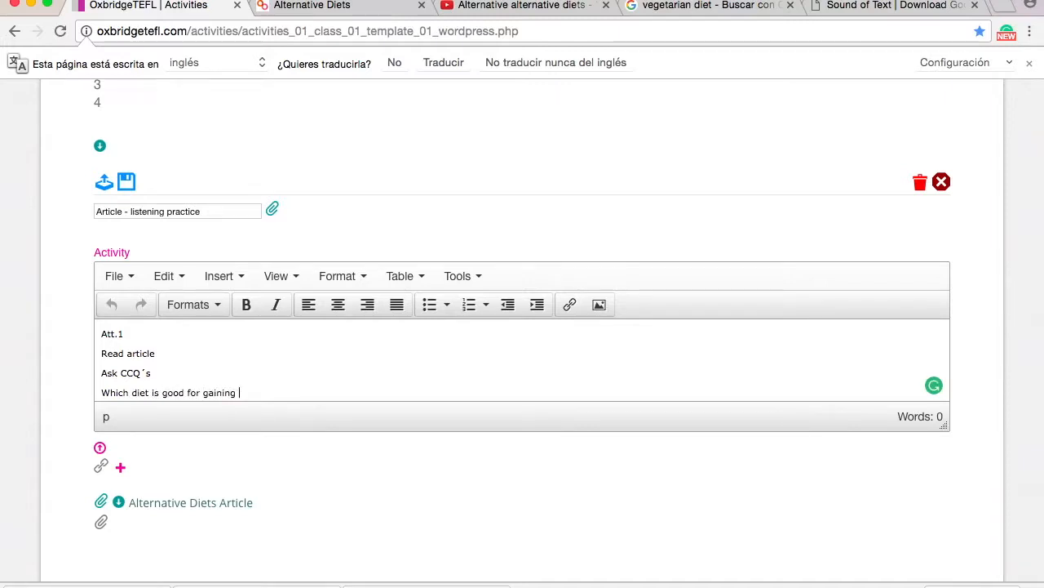
{"action": "type", "text": " weight?"}
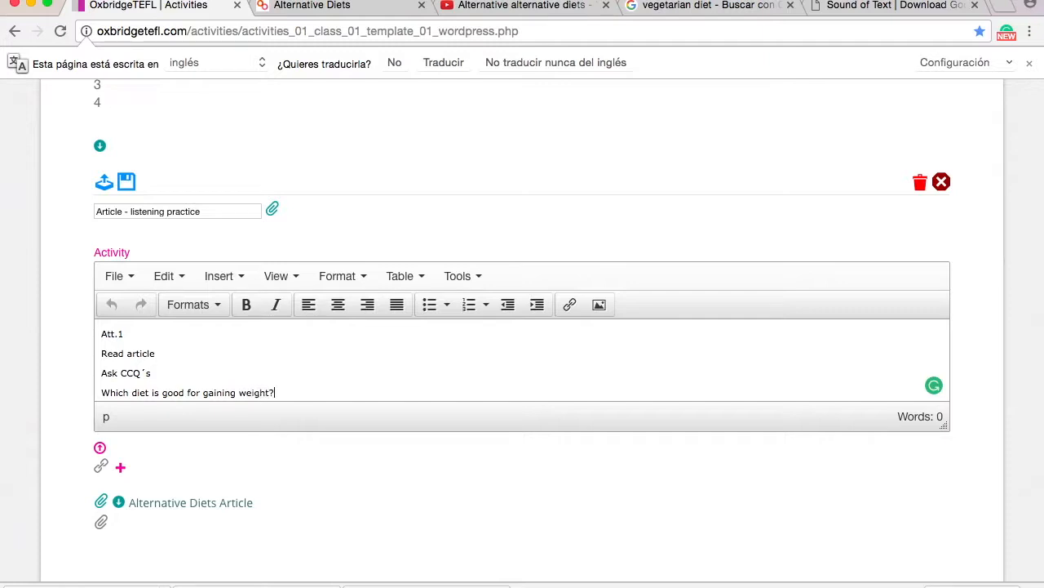
Add placeholder lines 2, 3, 4 and 5 under the question and save the article subdevelopment
{"action": "scroll", "coordinate": [243, 382], "scroll_direction": "down", "scroll_amount": 1}
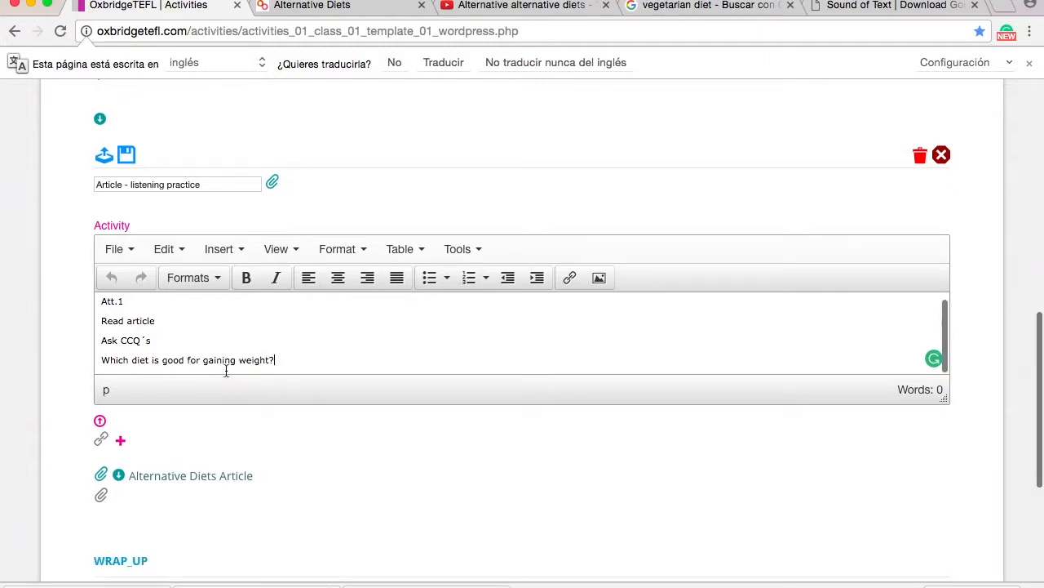
{"action": "key", "text": "Return"}
{"action": "type", "text": "2"}
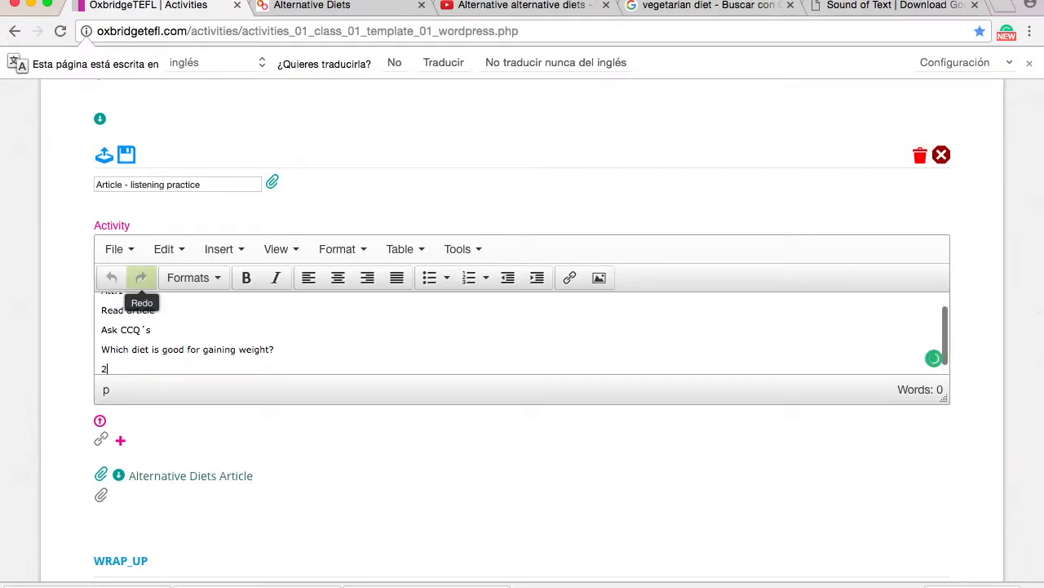
{"action": "key", "text": "Return"}
{"action": "type", "text": "3"}
{"action": "key", "text": "Return"}
{"action": "type", "text": "4"}
{"action": "key", "text": "Return"}
{"action": "type", "text": "5"}
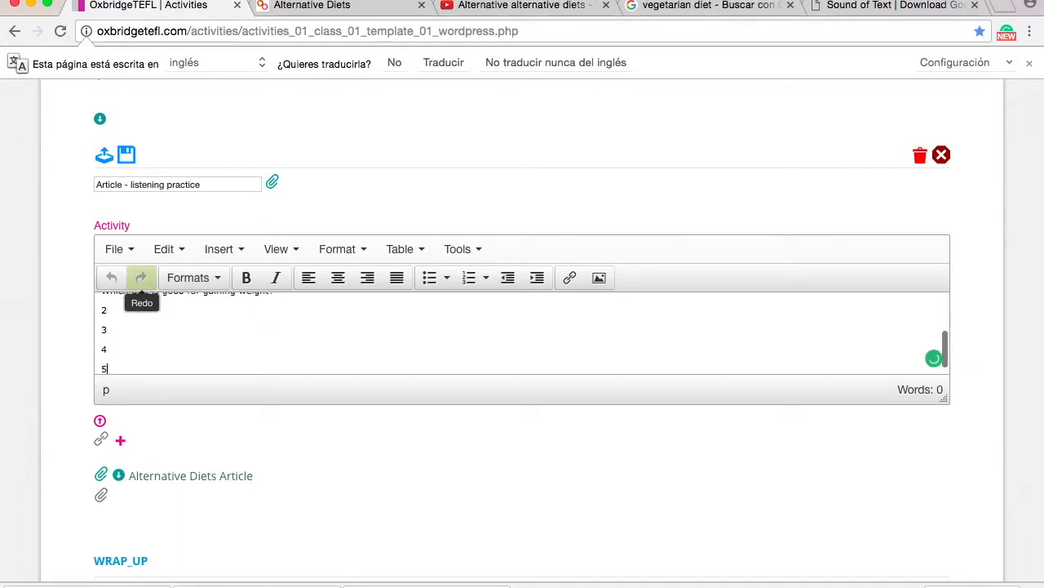
{"action": "key", "text": "Return"}
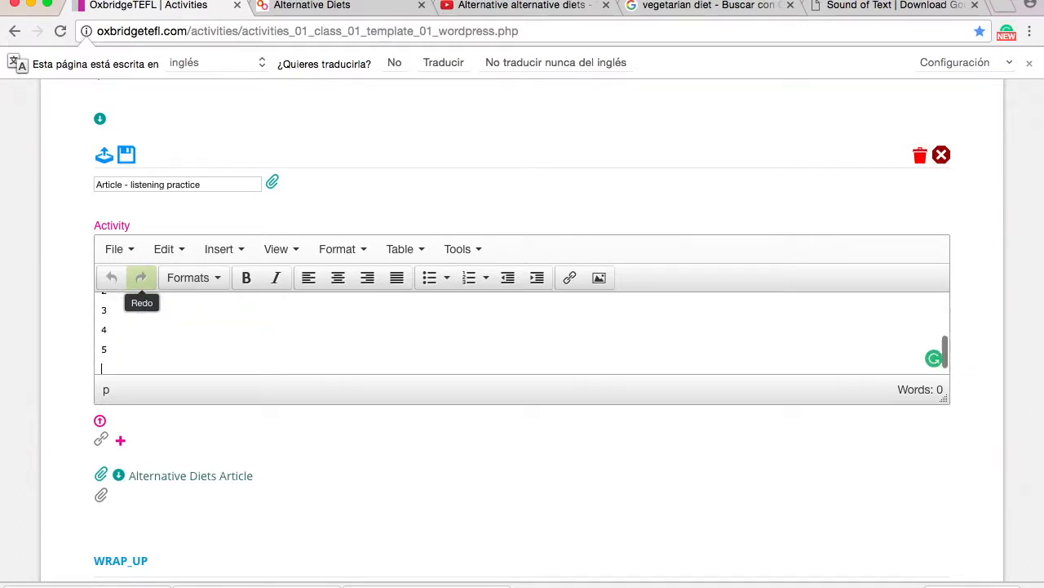
{"action": "left_click", "coordinate": [127, 157]}
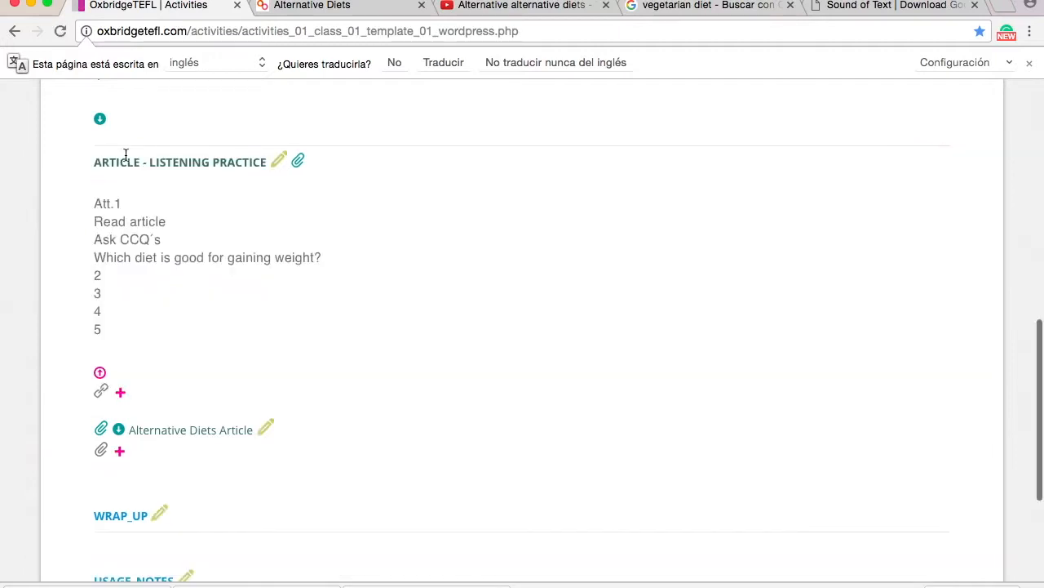
Open the article subdevelopment's attachment and check its text, highlighting the words "eating" and "Alternative"
{"action": "scroll", "coordinate": [125, 153], "scroll_direction": "up", "scroll_amount": 1}
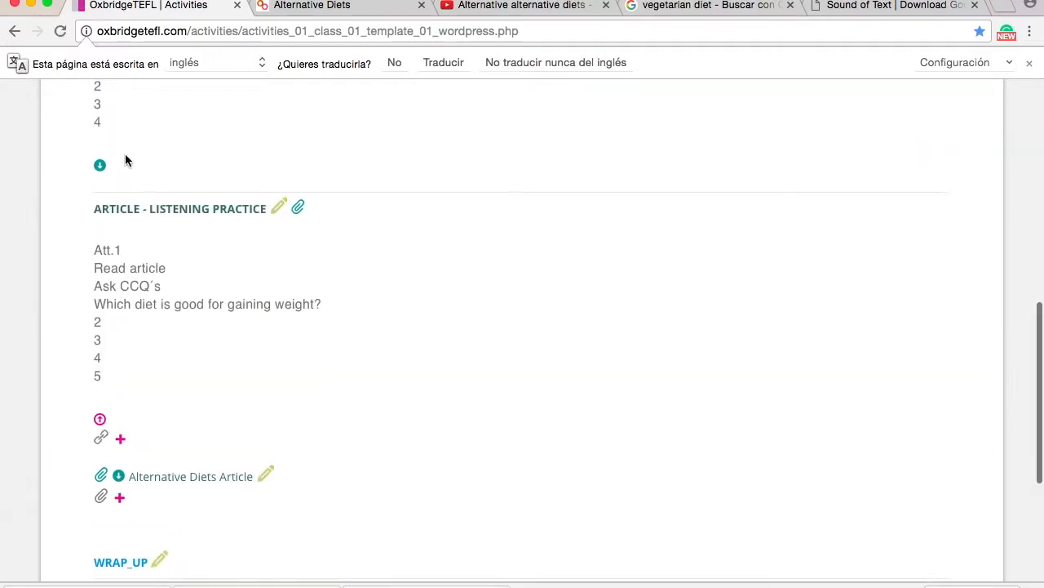
{"action": "left_click", "coordinate": [300, 212]}
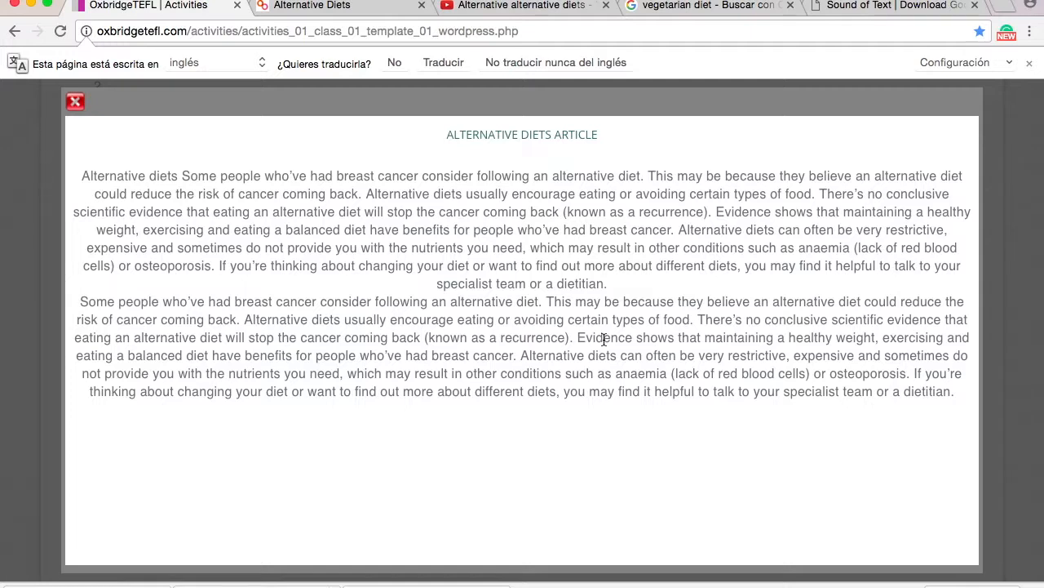
{"action": "double_click", "coordinate": [233, 213]}
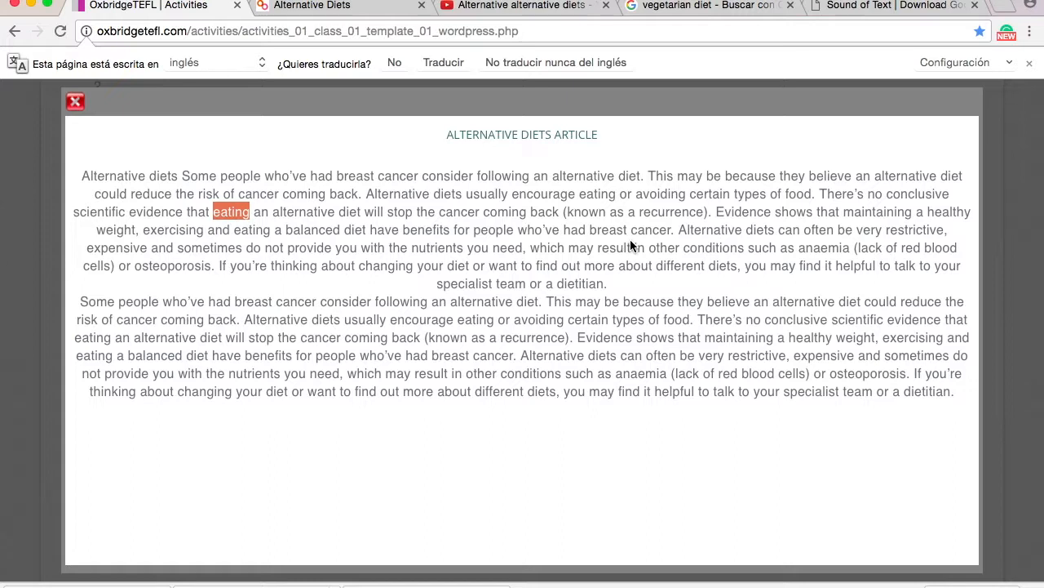
{"action": "left_click", "coordinate": [721, 235]}
{"action": "double_click", "coordinate": [722, 235]}
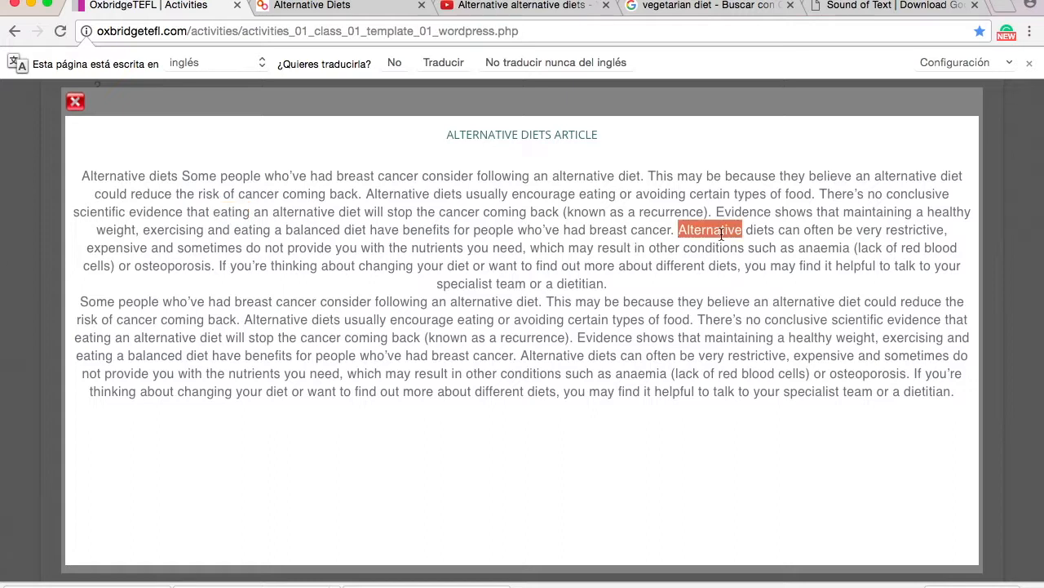
Finish checking the article text, close the attachment preview and collapse the article subdevelopment's link and attachment options
{"action": "double_click", "coordinate": [755, 355]}
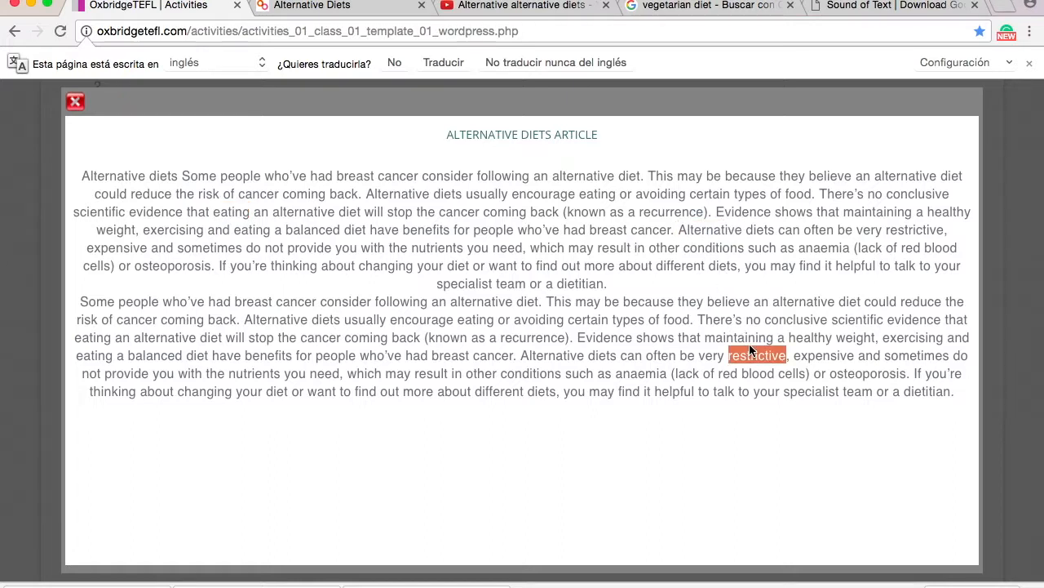
{"action": "left_click", "coordinate": [75, 104]}
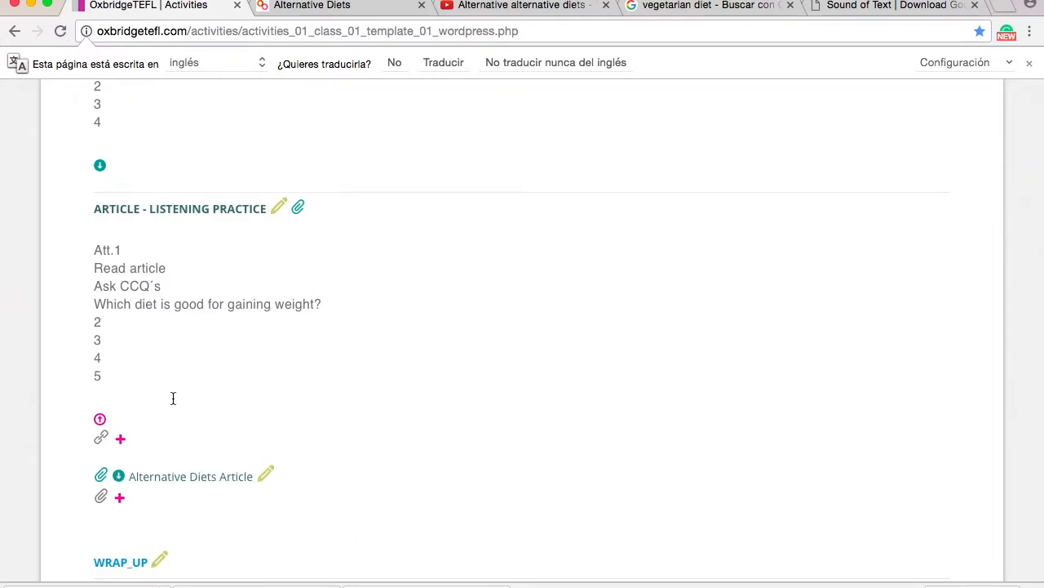
{"action": "left_click", "coordinate": [100, 419]}
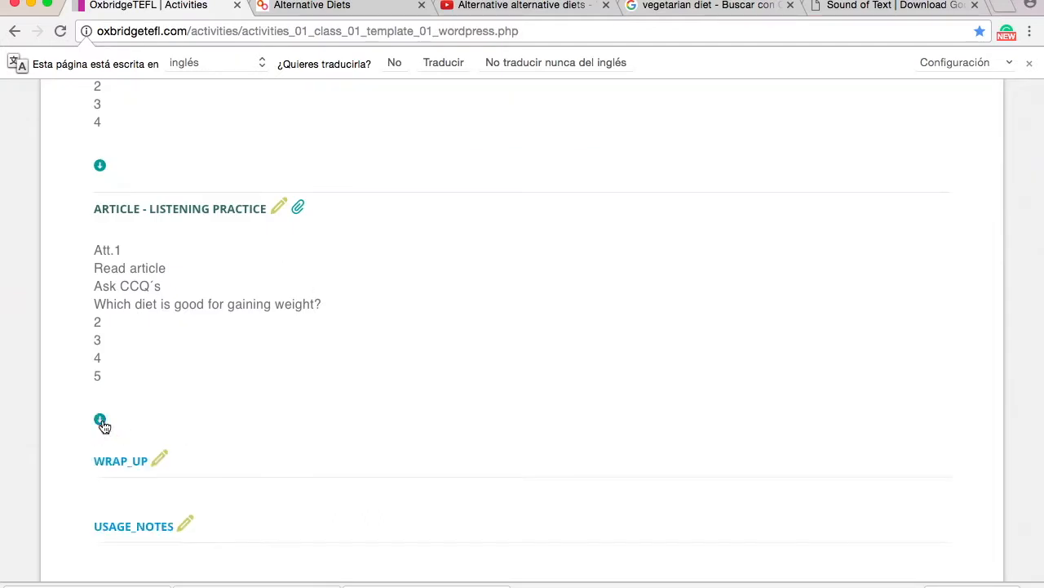
Add a new subdevelopment titled "Describe the diet" to the Development section and save it with an empty activity
{"action": "scroll", "coordinate": [198, 327], "scroll_direction": "down", "scroll_amount": 2}
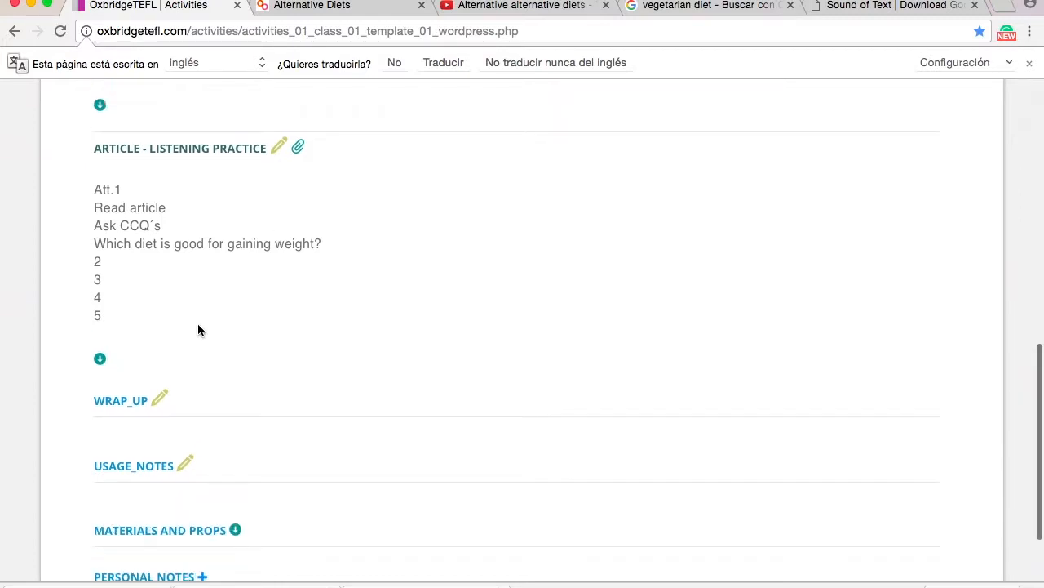
{"action": "scroll", "coordinate": [198, 326], "scroll_direction": "up", "scroll_amount": 5}
{"action": "scroll", "coordinate": [198, 327], "scroll_direction": "up", "scroll_amount": 5}
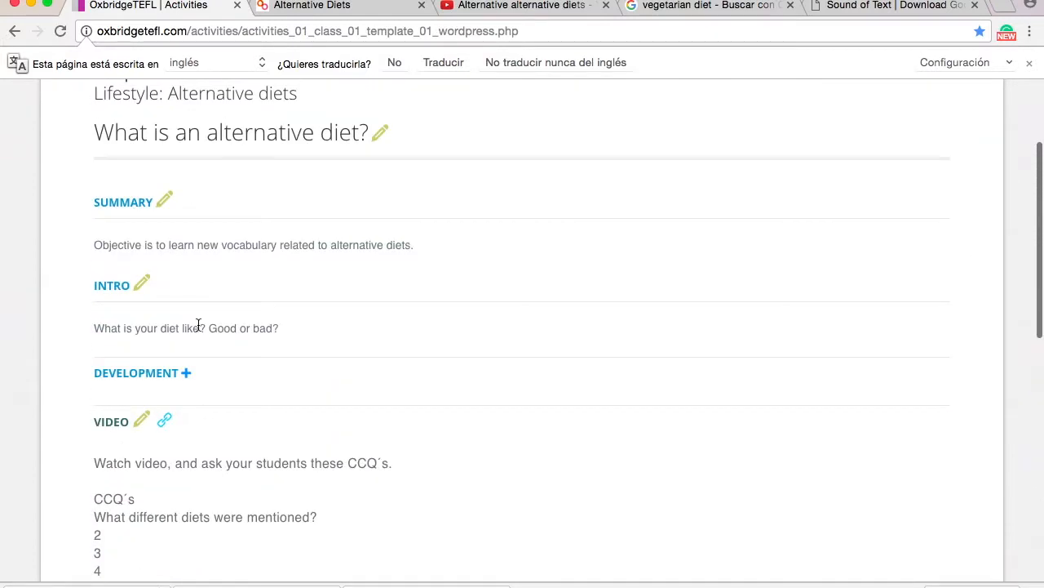
{"action": "scroll", "coordinate": [206, 422], "scroll_direction": "down", "scroll_amount": 1}
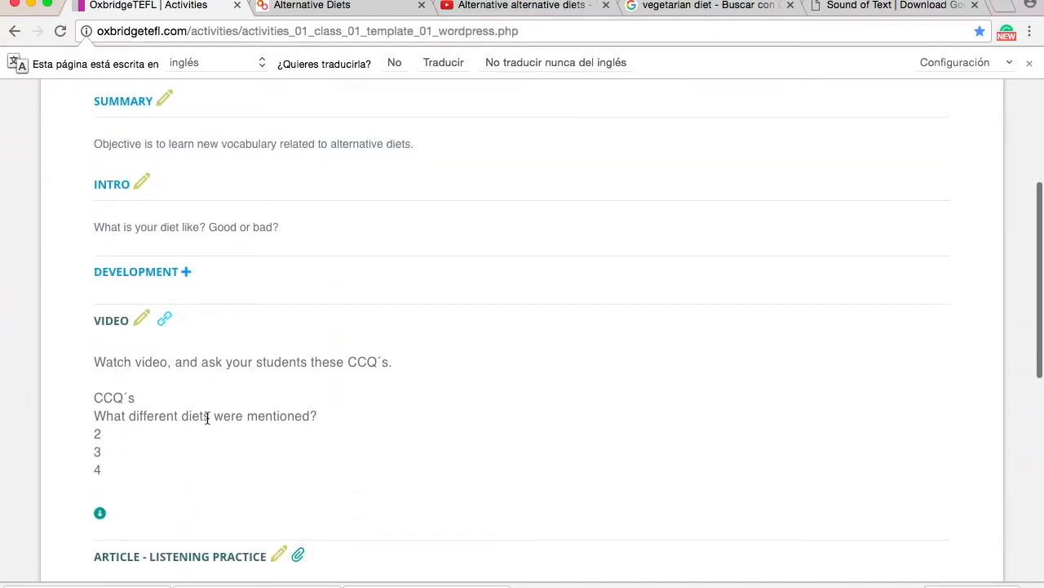
{"action": "left_click", "coordinate": [186, 274]}
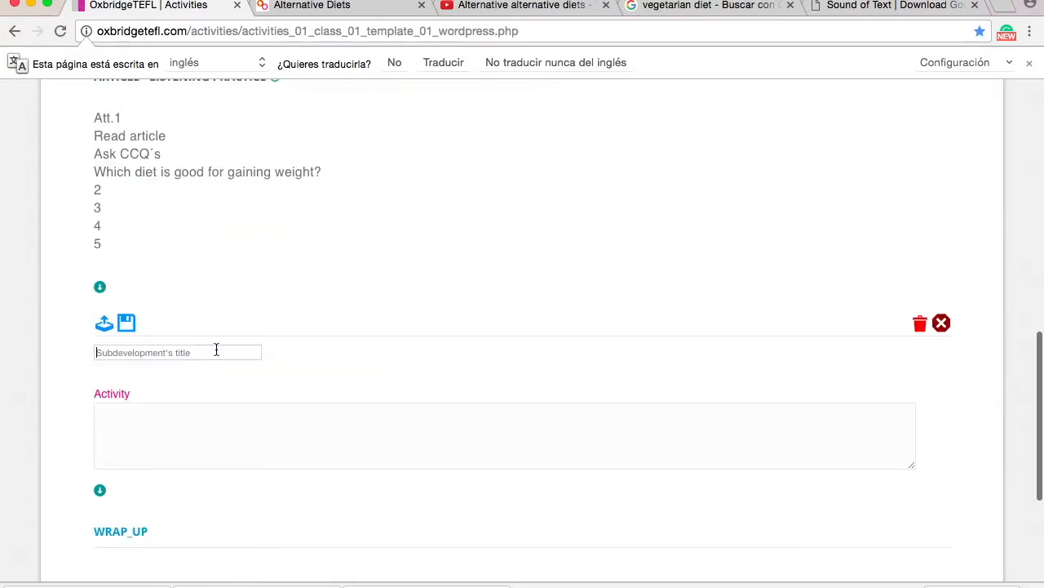
{"action": "type", "text": "Describe the diet"}
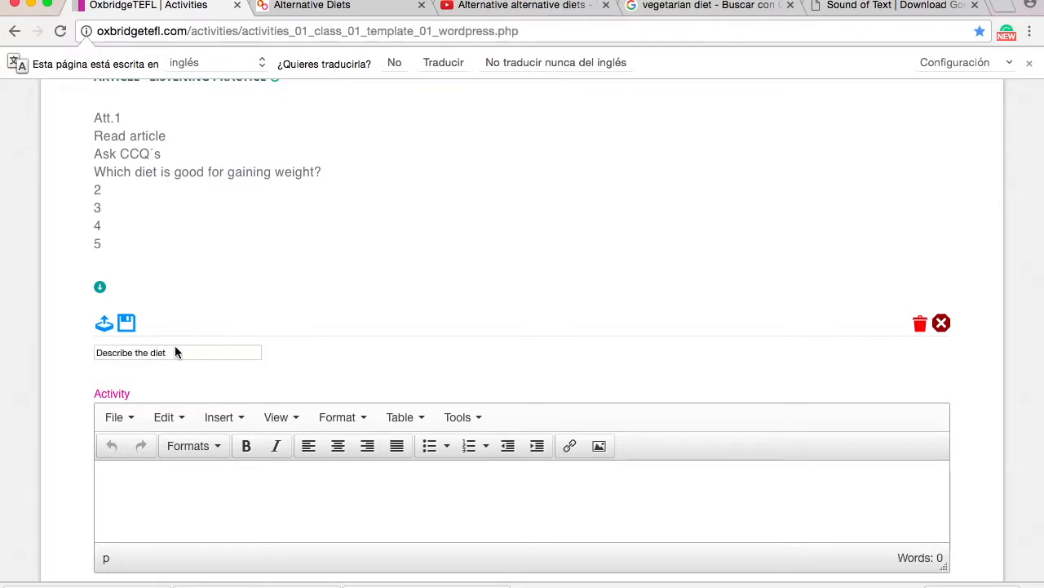
{"action": "scroll", "coordinate": [320, 498], "scroll_direction": "down", "scroll_amount": 3}
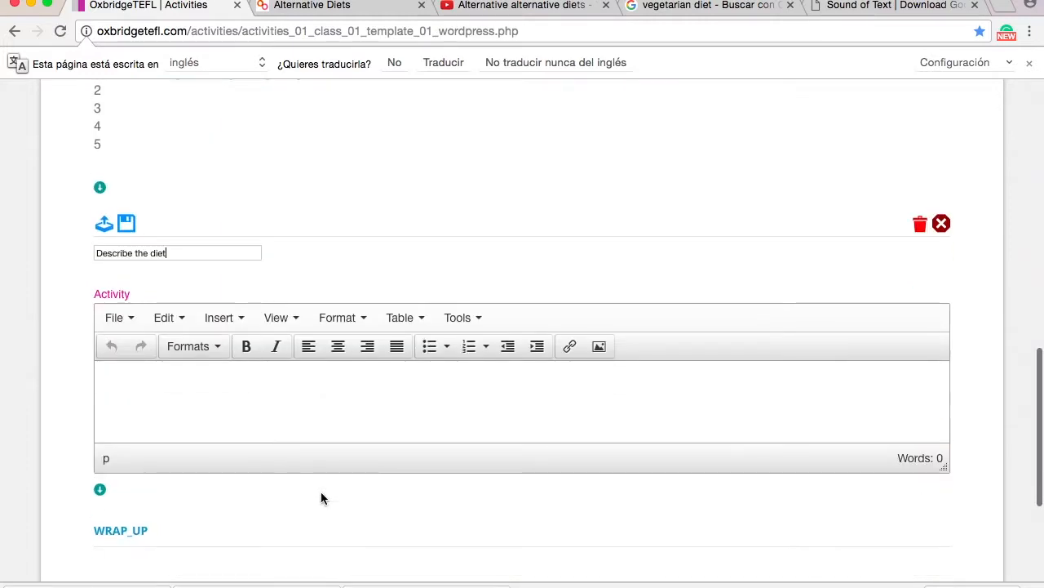
{"action": "left_click", "coordinate": [127, 222]}
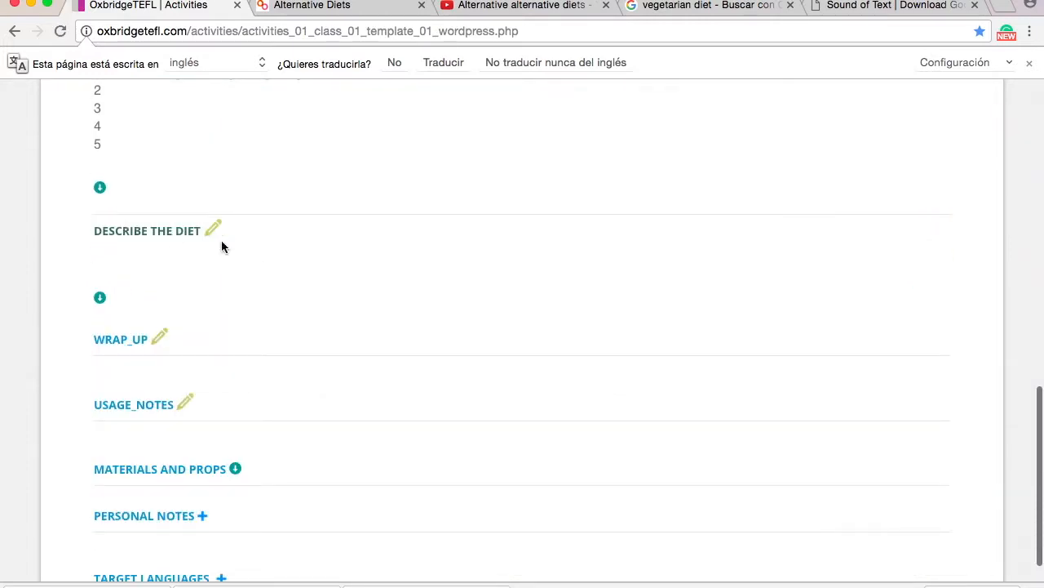
Add a student attachment titled "Describe the diet" to the new subdevelopment
{"action": "left_click", "coordinate": [101, 299]}
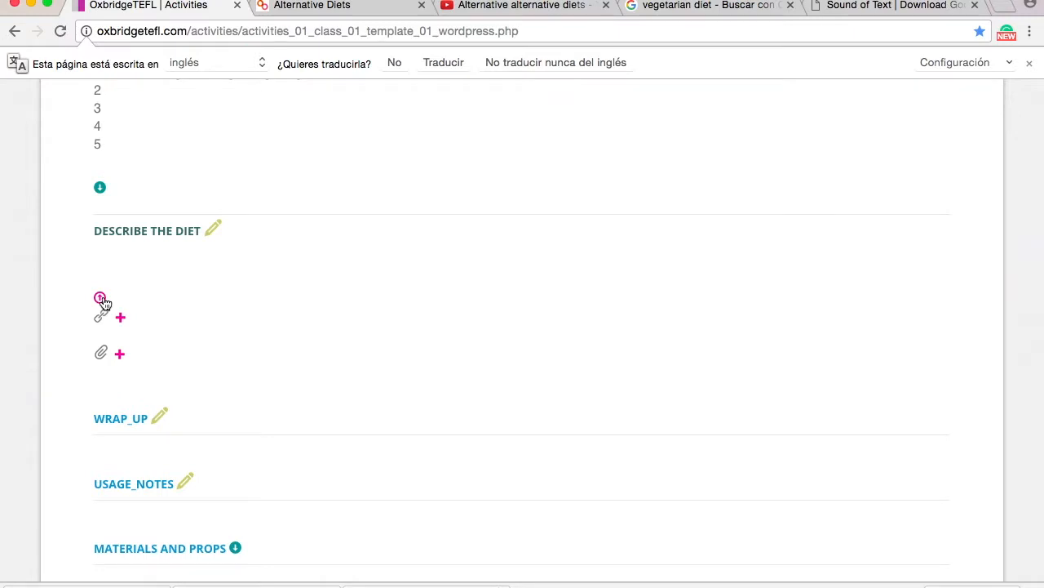
{"action": "left_click", "coordinate": [122, 354]}
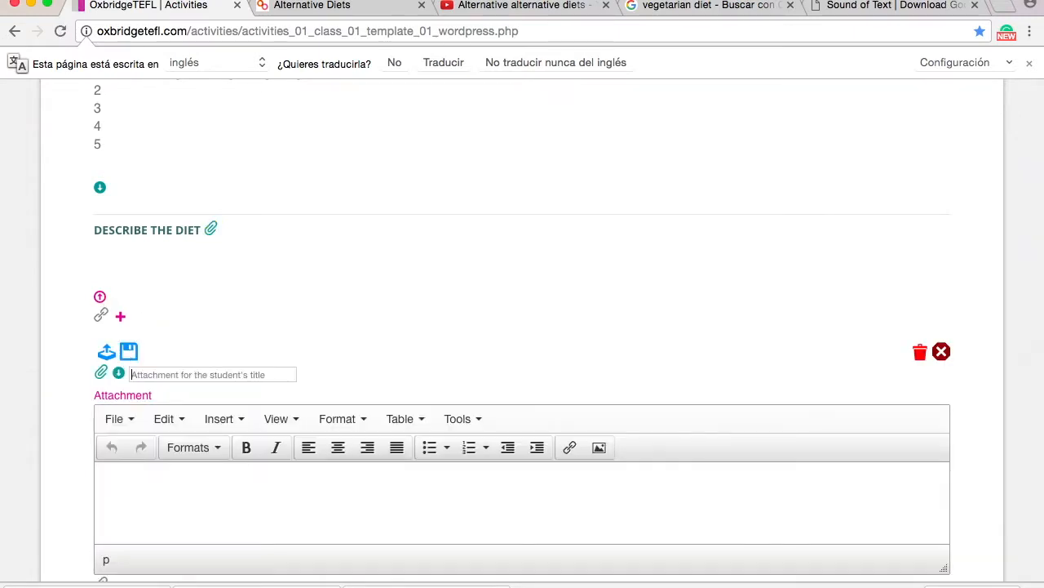
{"action": "type", "text": "Describe the diet"}
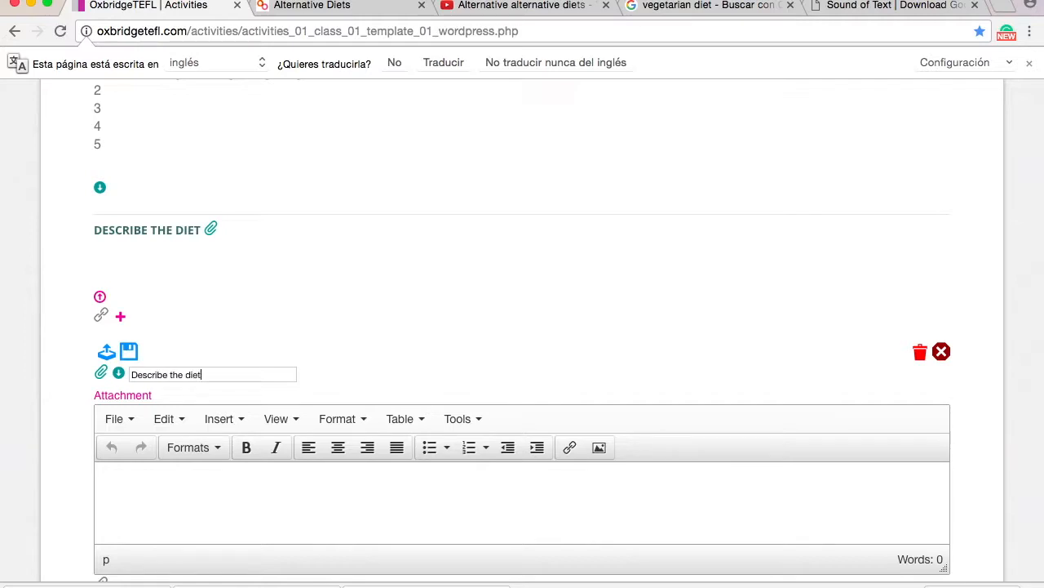
Enlarge the attachment editor, insert a 2 x 2 table and stretch it to about 350 by 135 pixels
{"action": "scroll", "coordinate": [517, 522], "scroll_direction": "down", "scroll_amount": 1}
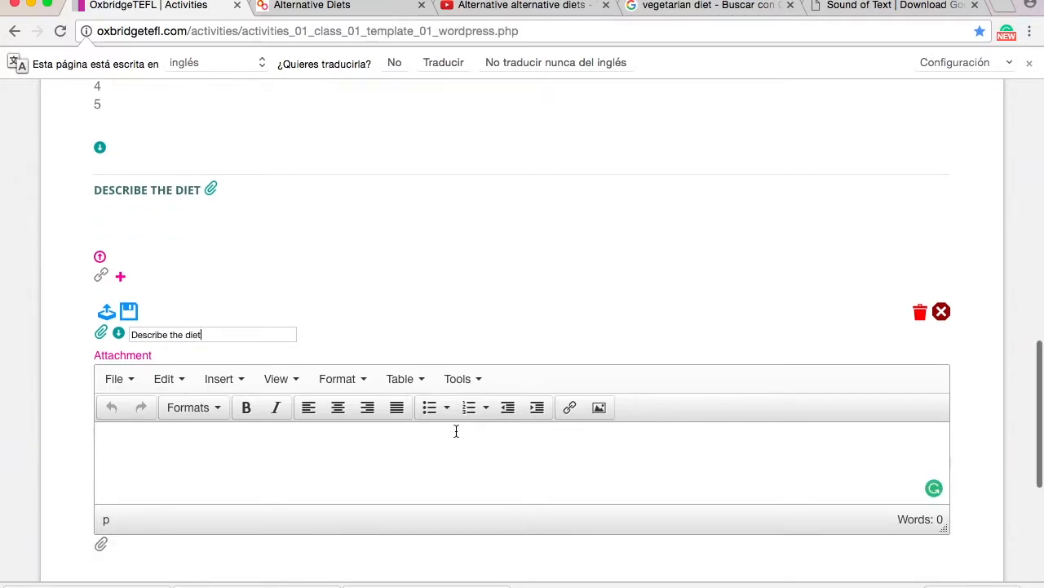
{"action": "left_click_drag", "start_coordinate": [947, 532], "coordinate": [947, 579]}
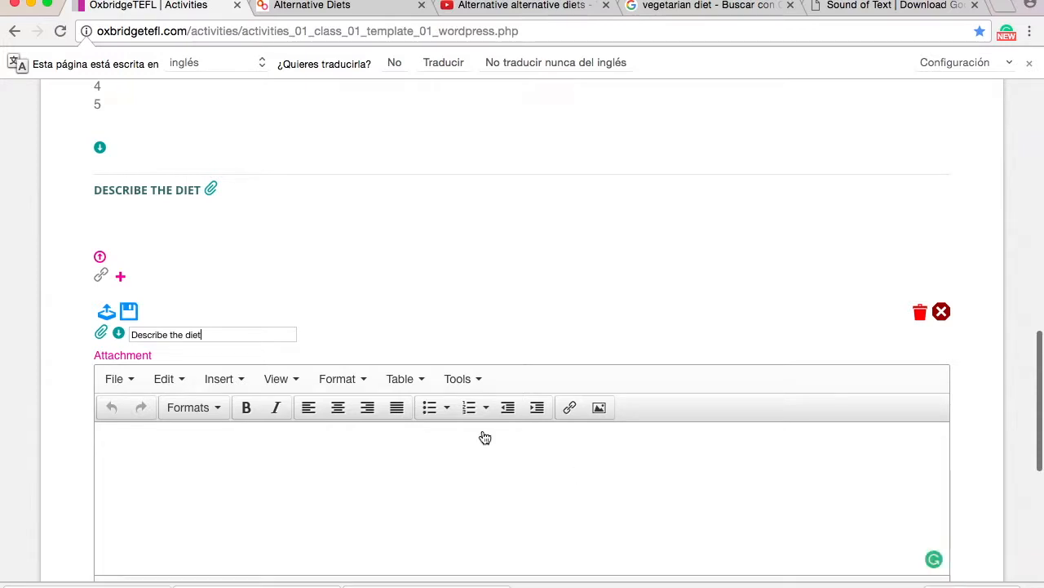
{"action": "left_click", "coordinate": [415, 380]}
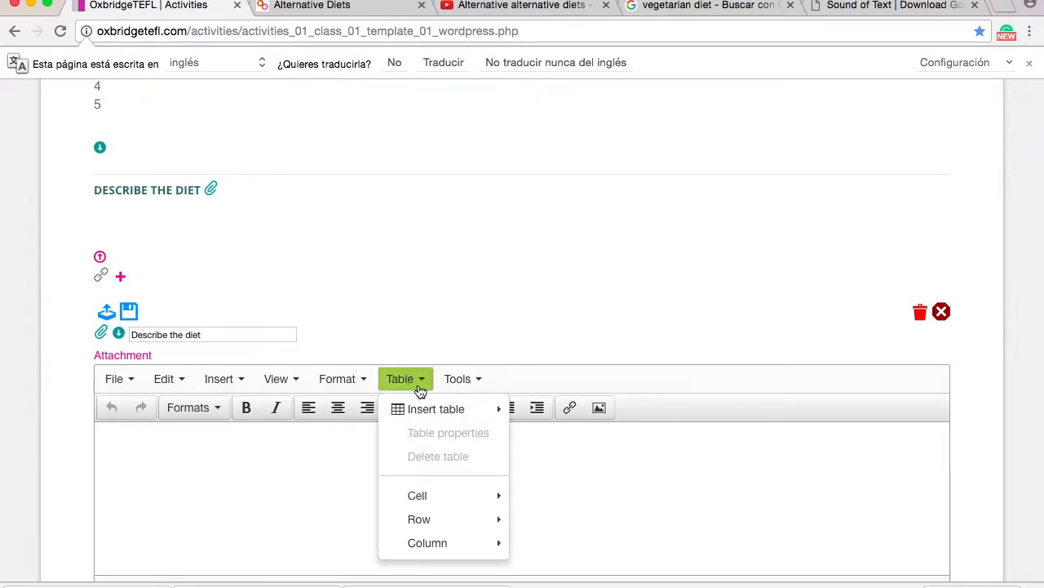
{"action": "mouse_move", "coordinate": [447, 416]}
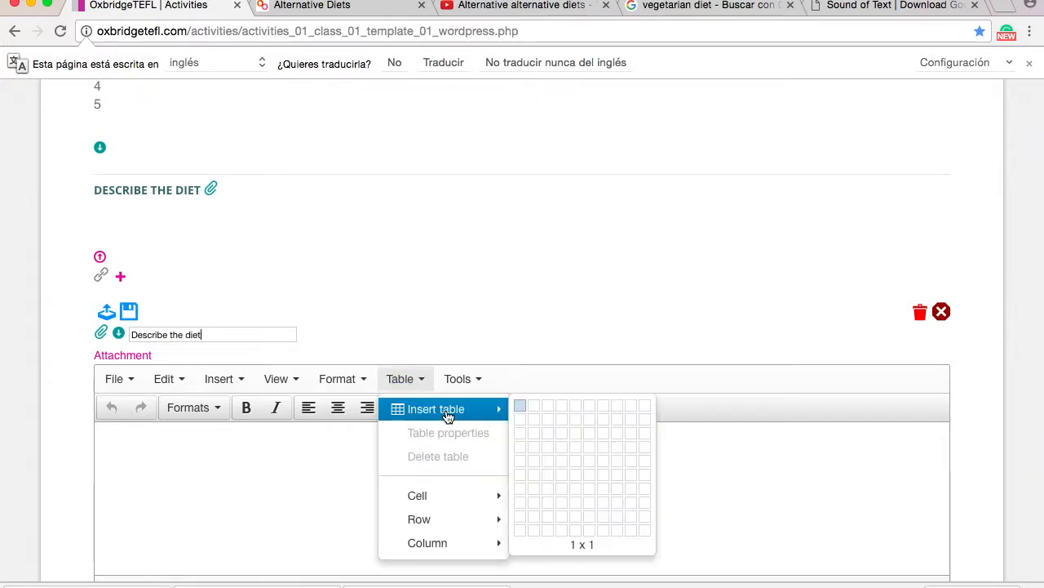
{"action": "left_click", "coordinate": [537, 420]}
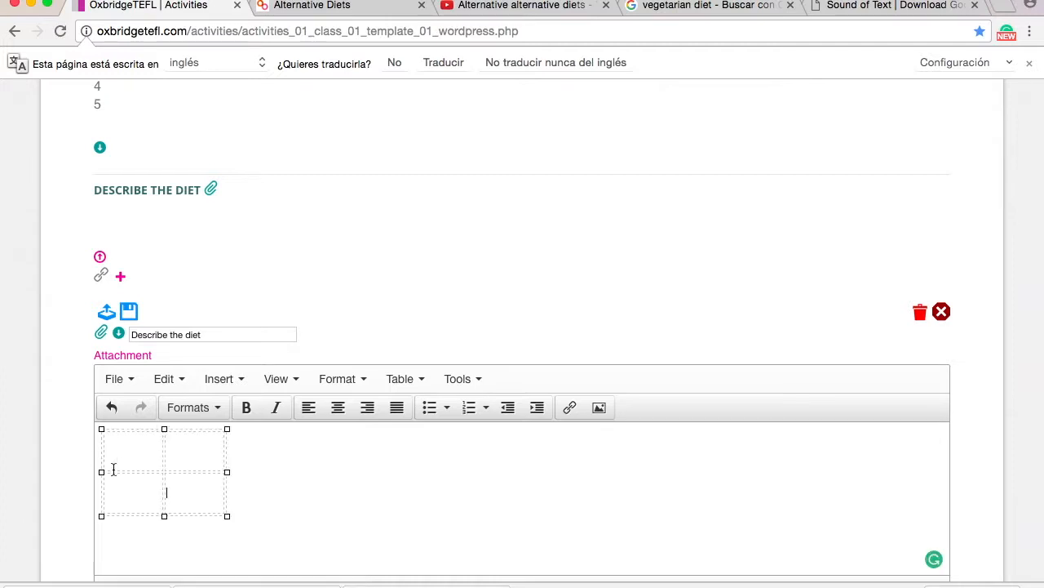
{"action": "left_click_drag", "start_coordinate": [228, 516], "coordinate": [460, 575]}
{"action": "left_click", "coordinate": [531, 531]}
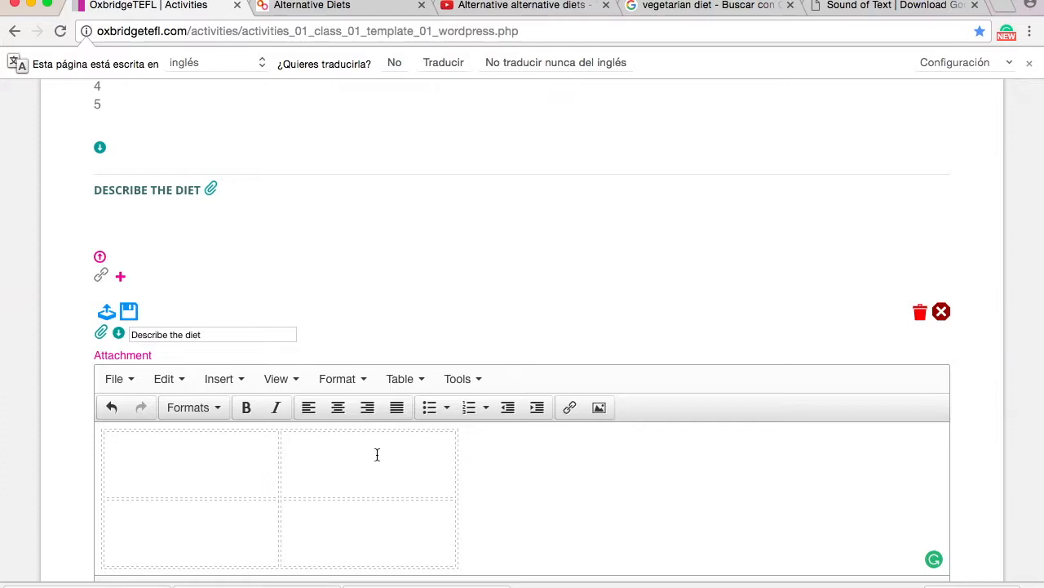
Switch to the vegetarian diet image search and save the Weightplan vegetable basket picture to the Desktop as JPEG "vegetarian_diets (1)"
{"action": "left_click", "coordinate": [735, 6]}
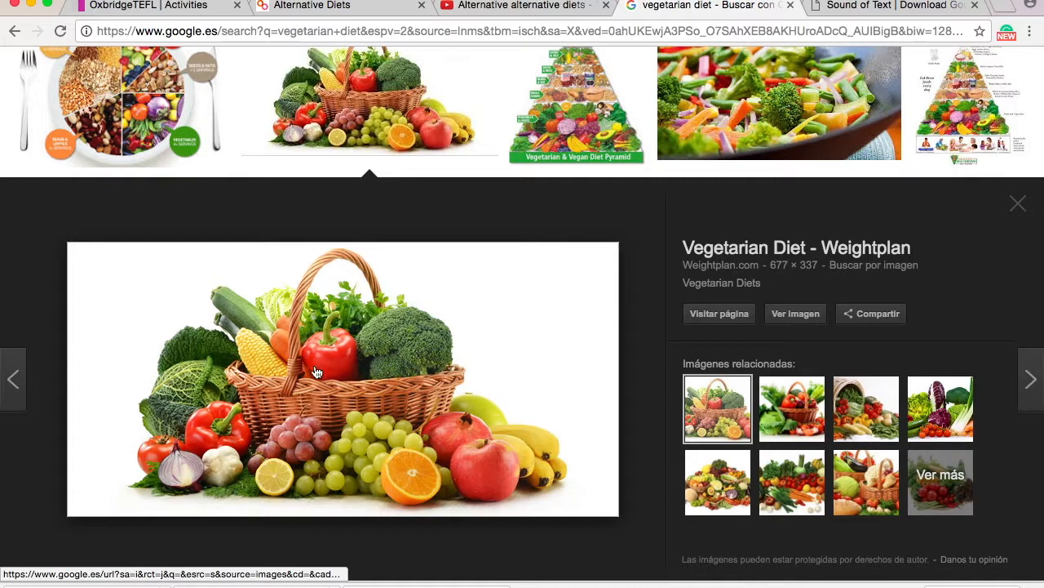
{"action": "right_click", "coordinate": [330, 335]}
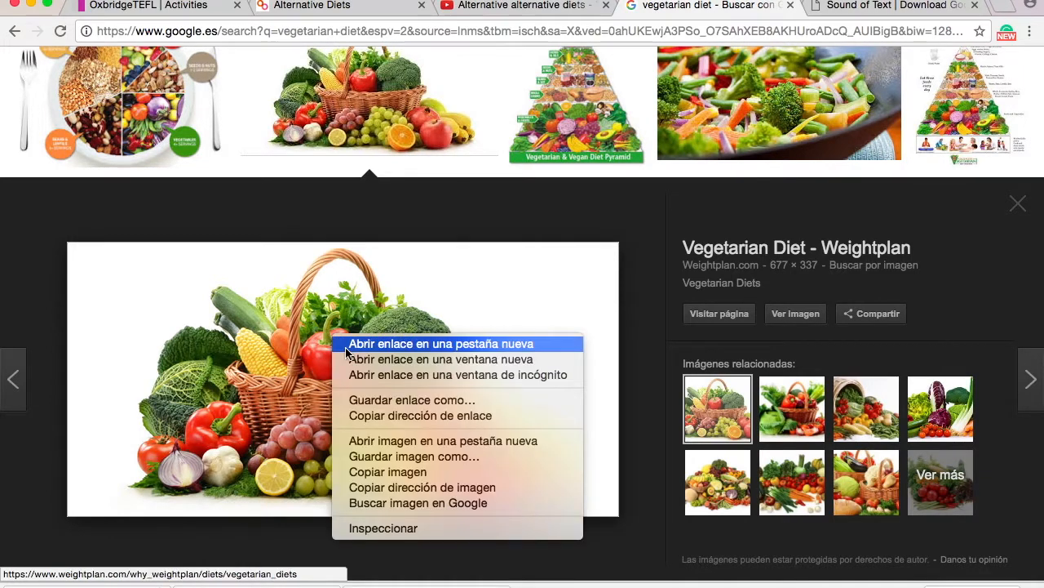
{"action": "left_click", "coordinate": [448, 458]}
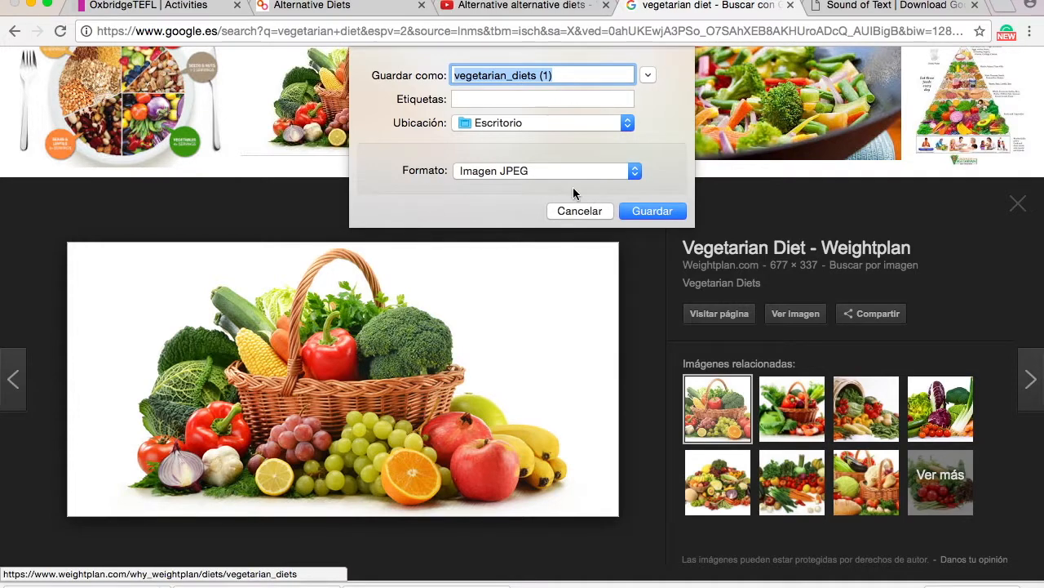
{"action": "left_click", "coordinate": [659, 212]}
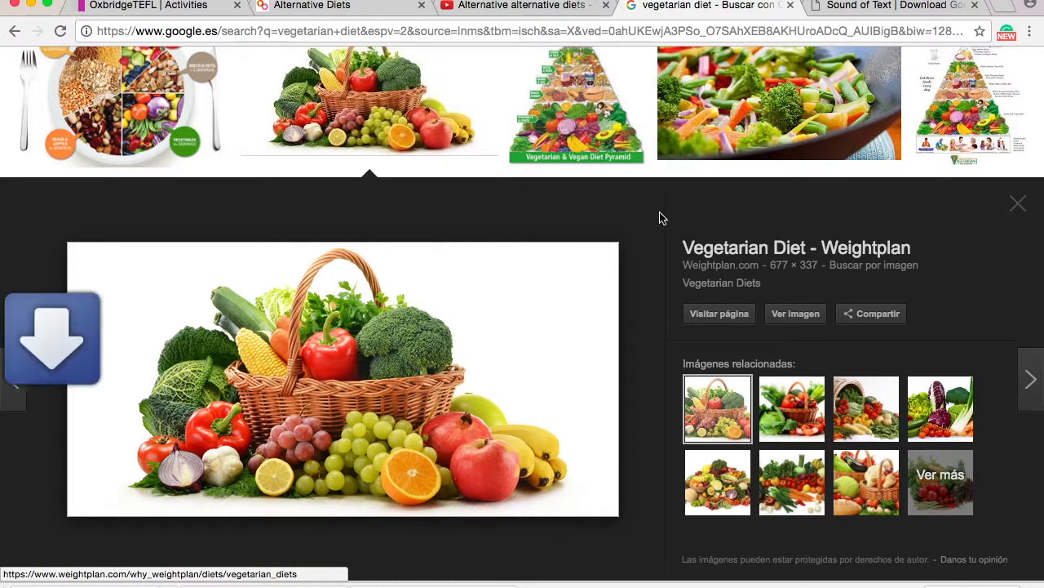
Return to the OxbridgeTEFL activity, save the attachment while keeping it in editing, and upload "vegetarian_diets (1).jpg" from the Desktop to it
{"action": "left_click", "coordinate": [203, 5]}
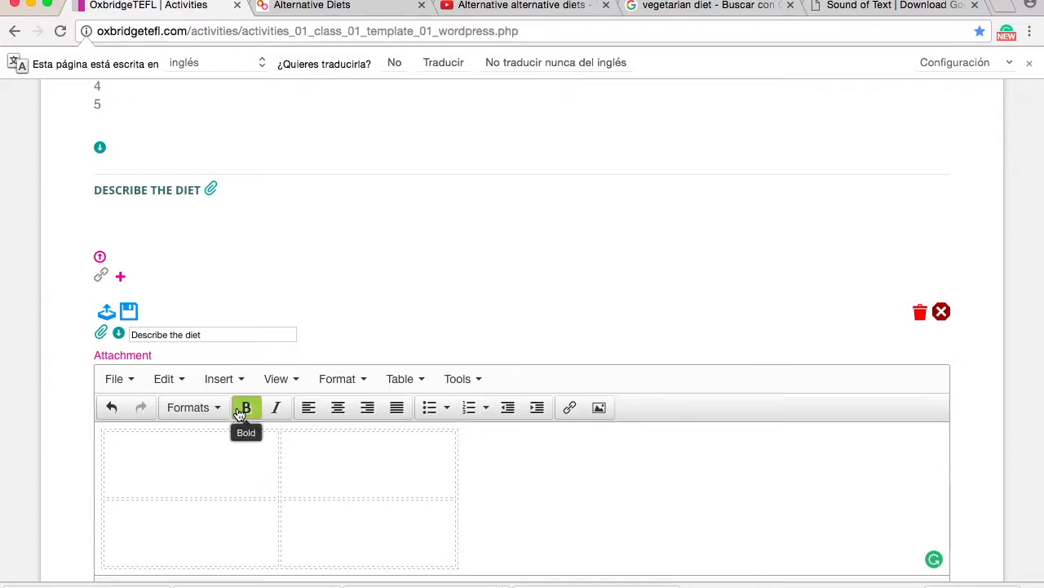
{"action": "left_click", "coordinate": [107, 318]}
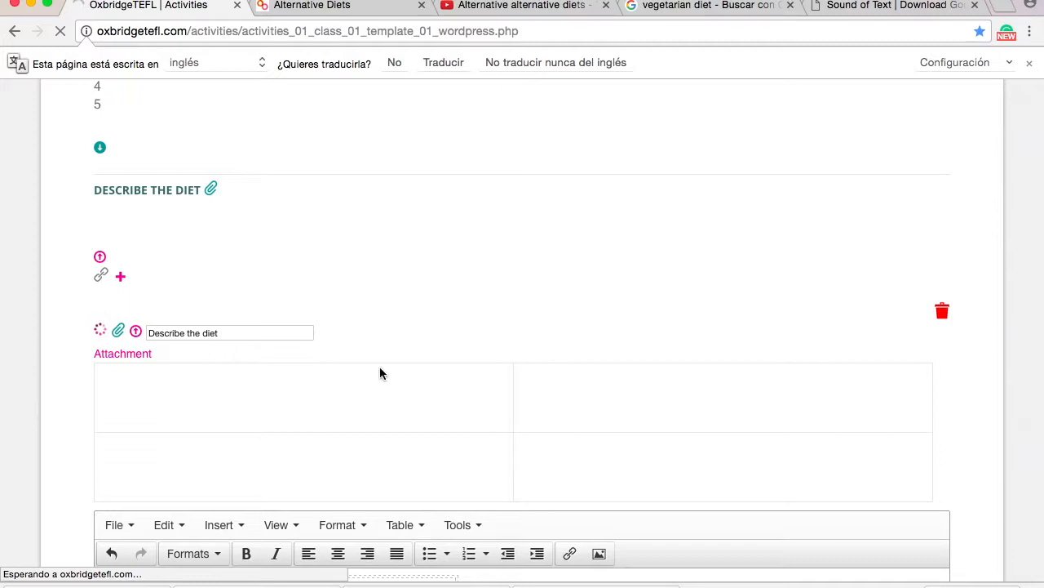
{"action": "scroll", "coordinate": [380, 366], "scroll_direction": "down", "scroll_amount": 2}
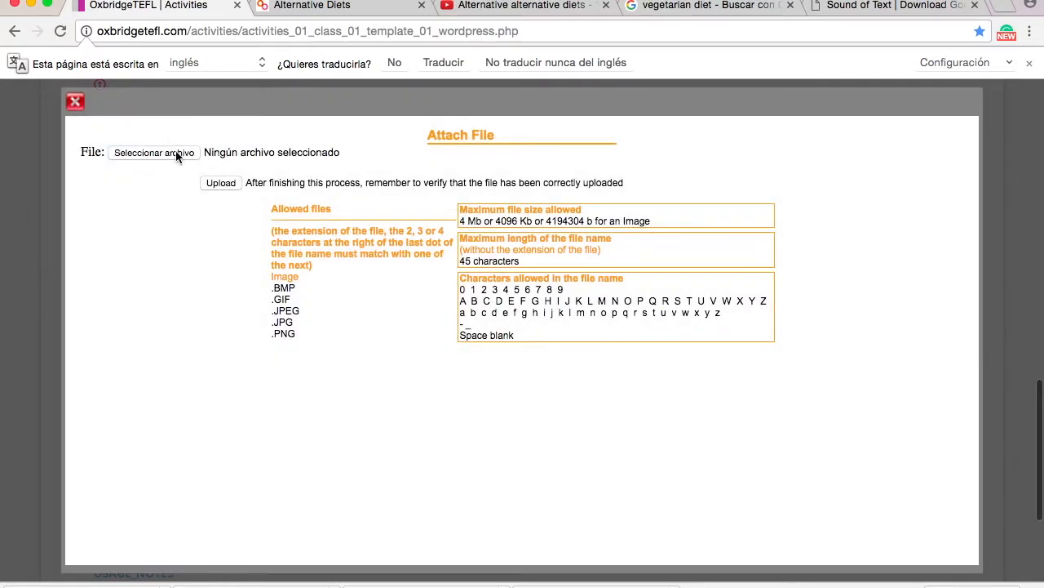
{"action": "left_click", "coordinate": [176, 156]}
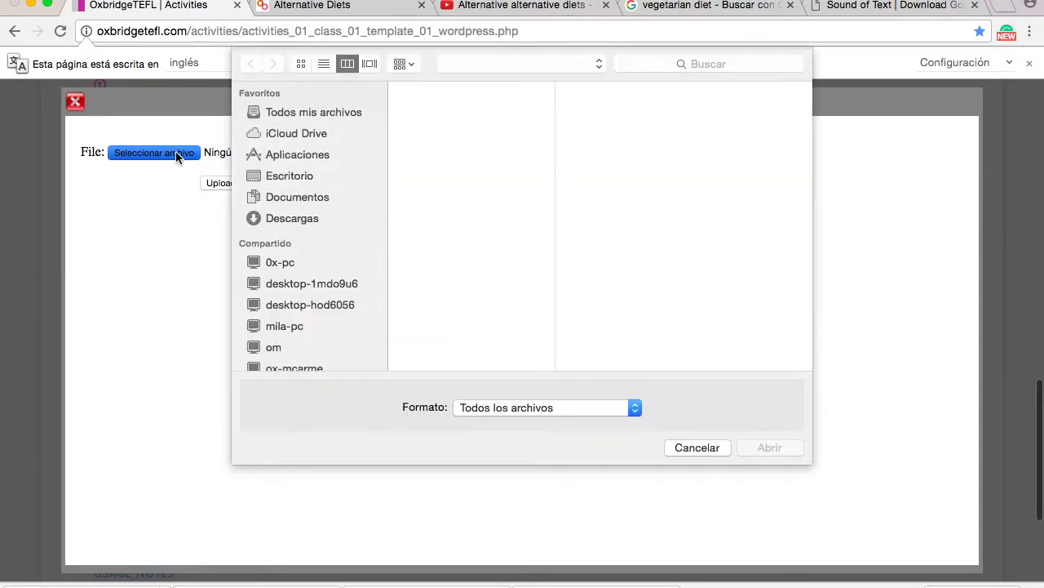
{"action": "left_click", "coordinate": [308, 174]}
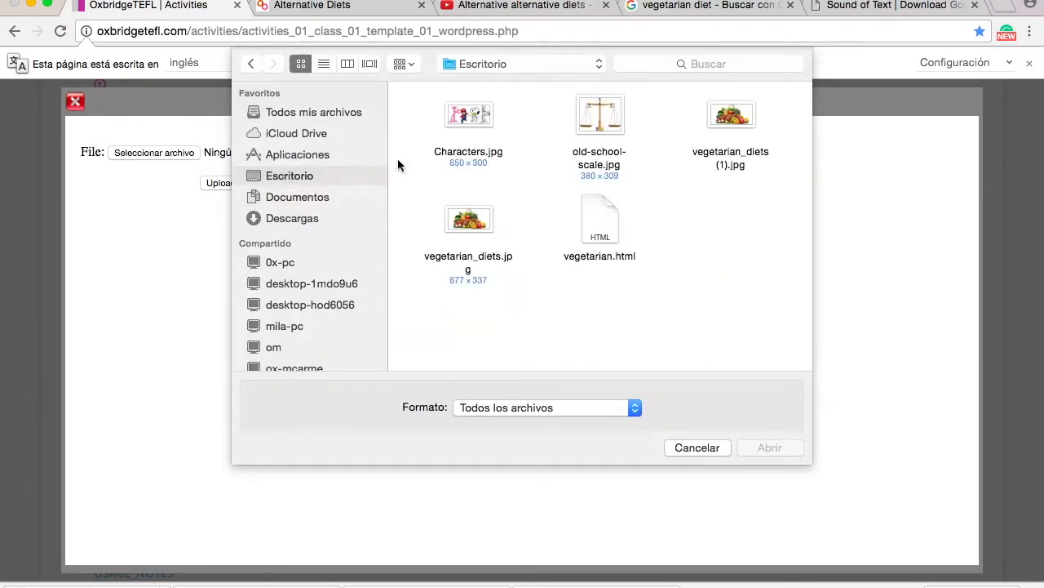
{"action": "left_click", "coordinate": [718, 124]}
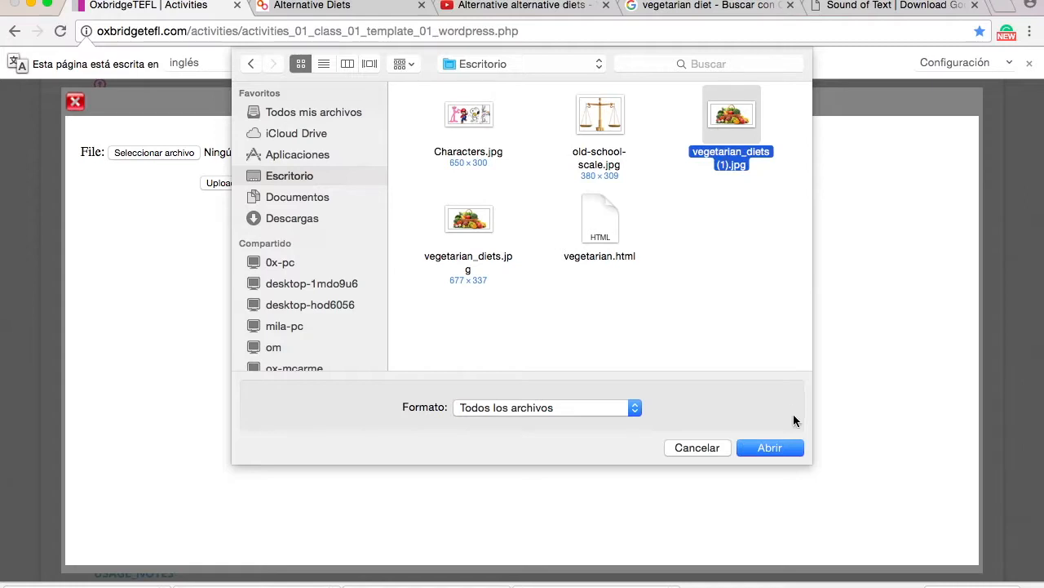
{"action": "left_click", "coordinate": [771, 444]}
{"action": "left_click", "coordinate": [220, 184]}
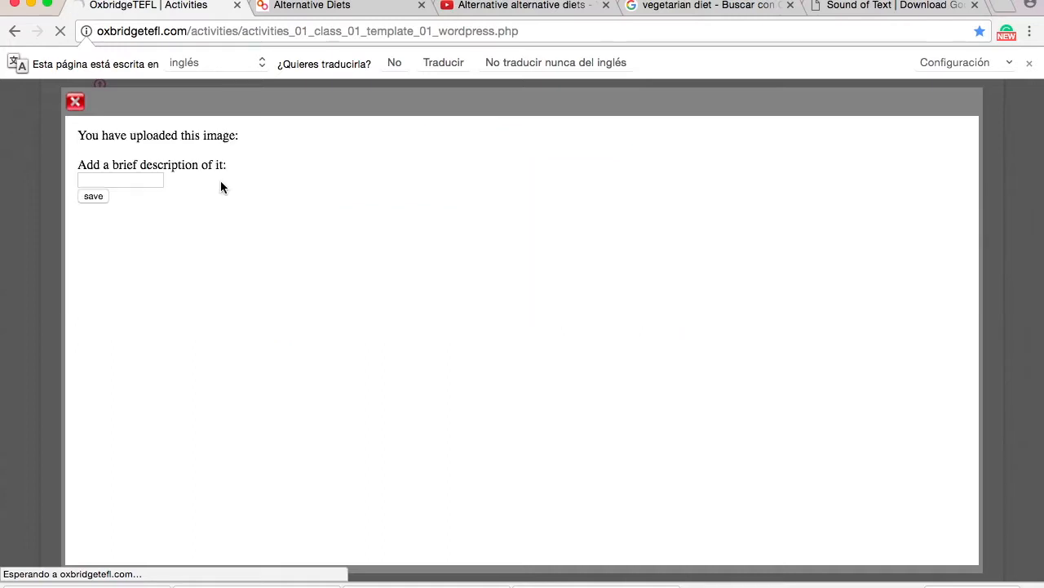
Describe the uploaded image as "vegetarian" and save the description
{"action": "left_click", "coordinate": [139, 441]}
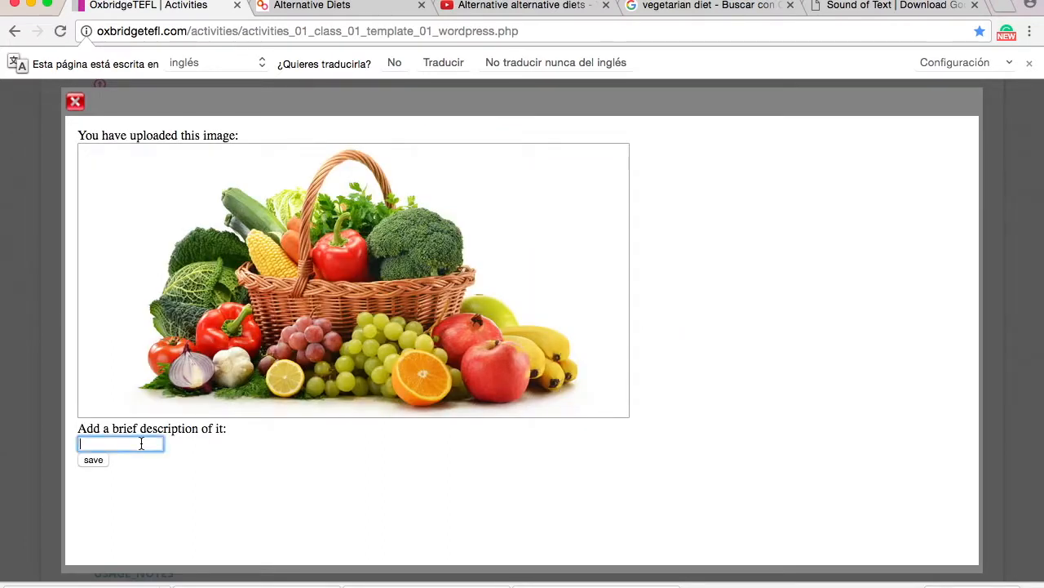
{"action": "type", "text": "vegetarian"}
{"action": "left_click", "coordinate": [102, 461]}
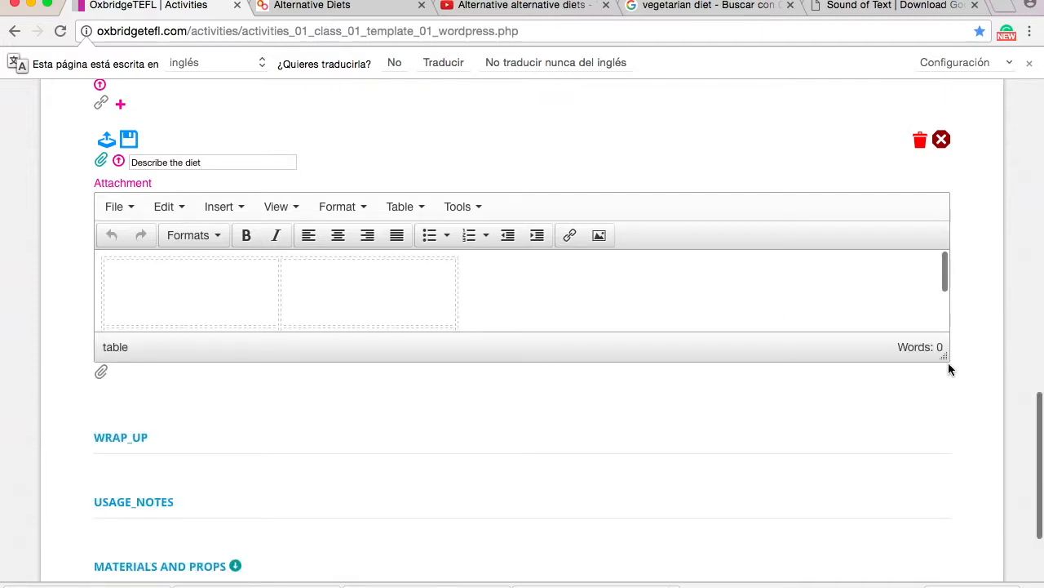
Enlarge the attachment editor to fit the whole 2 x 2 table and place the cursor in the table's first cell
{"action": "left_click_drag", "start_coordinate": [944, 359], "coordinate": [944, 459]}
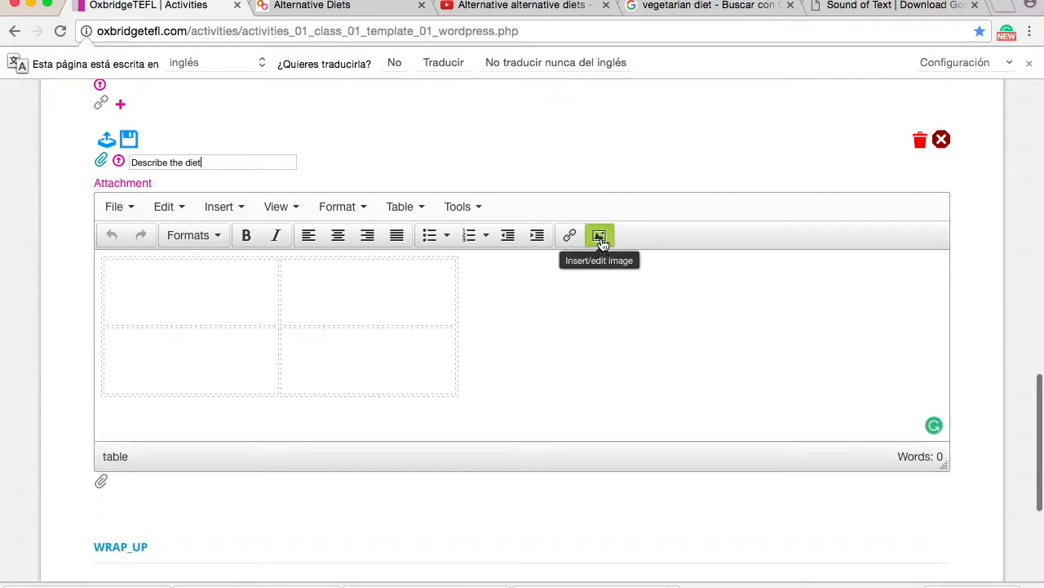
{"action": "right_click", "coordinate": [184, 297]}
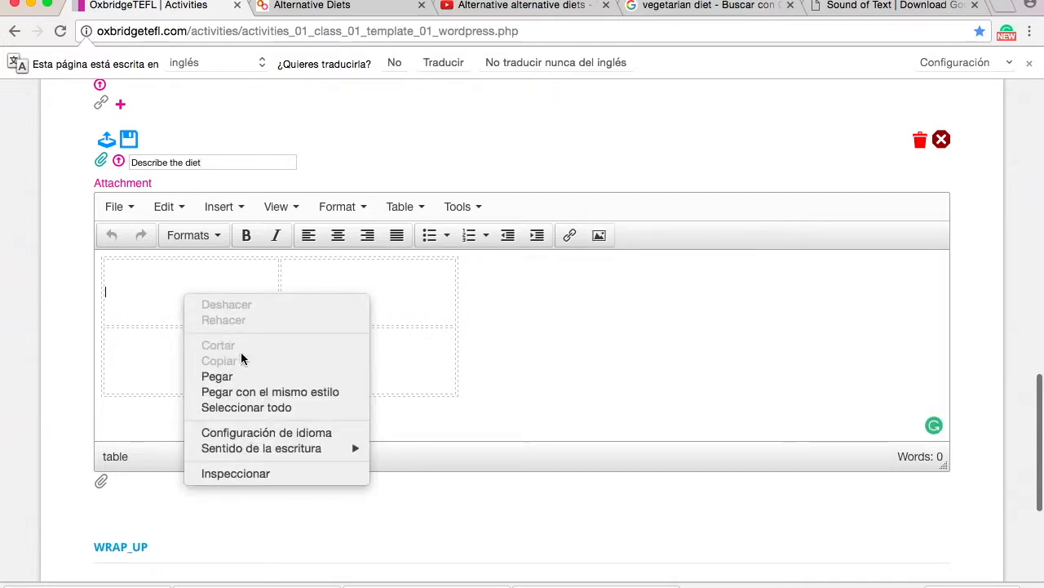
{"action": "left_click", "coordinate": [168, 269]}
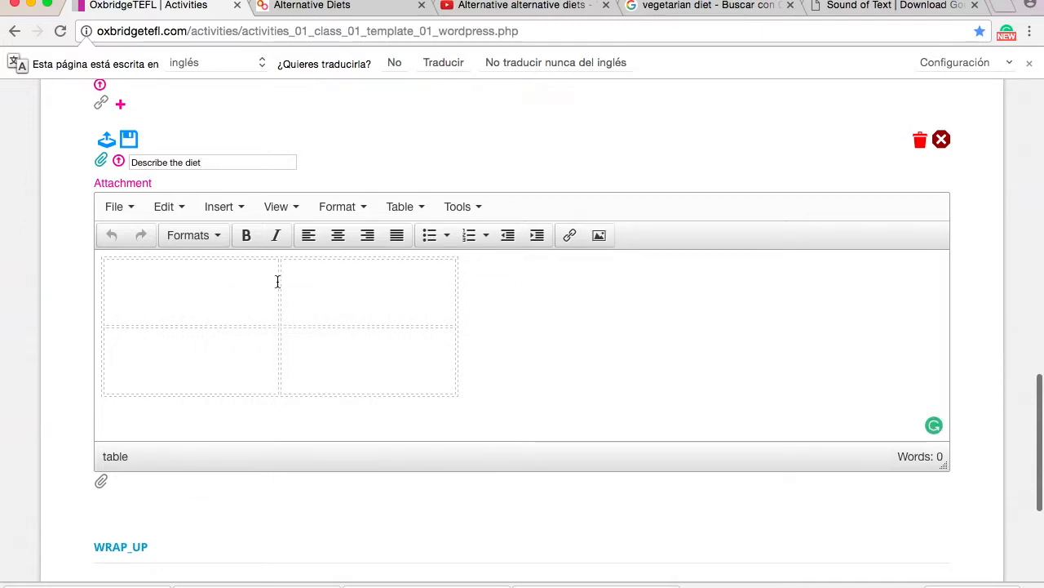
{"action": "right_click", "coordinate": [166, 287]}
{"action": "left_click", "coordinate": [129, 274]}
Insert "vegetarian_diets (1).jpg" into the first table cell with a width of 150 and enlarge it to about 217 by 108 pixels
{"action": "left_click", "coordinate": [599, 235]}
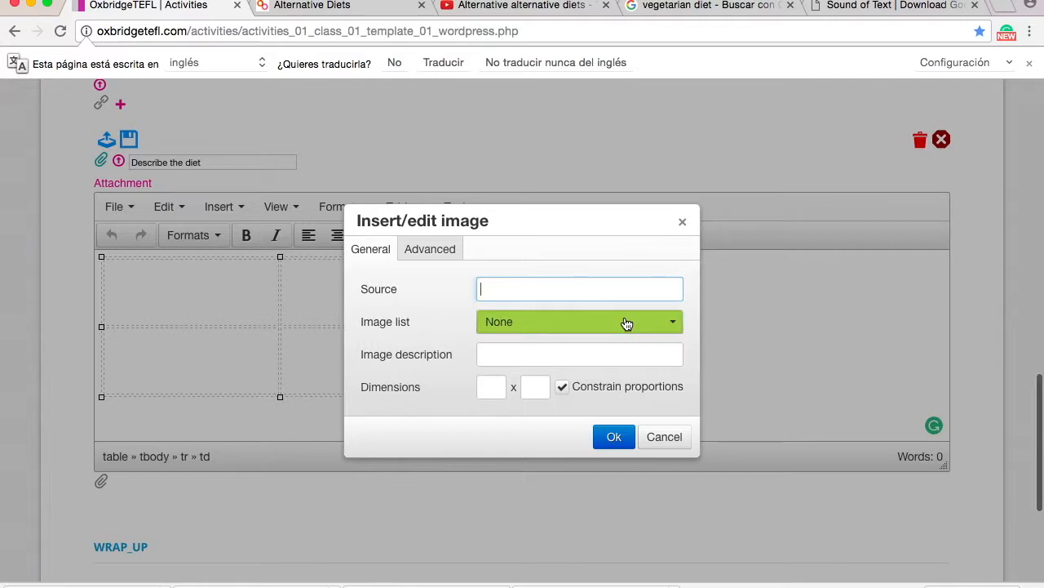
{"action": "left_click", "coordinate": [684, 221]}
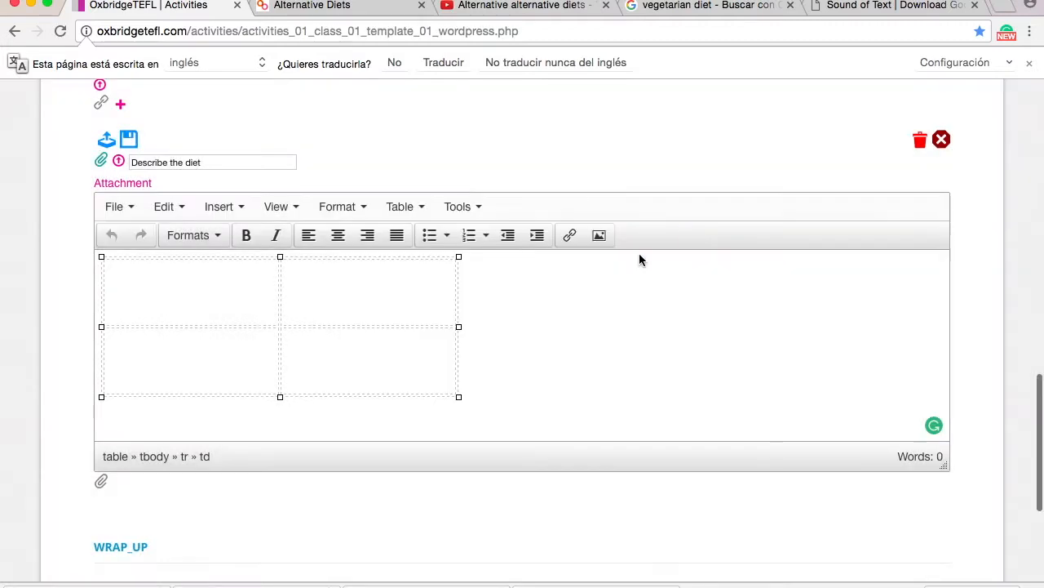
{"action": "left_click", "coordinate": [602, 236]}
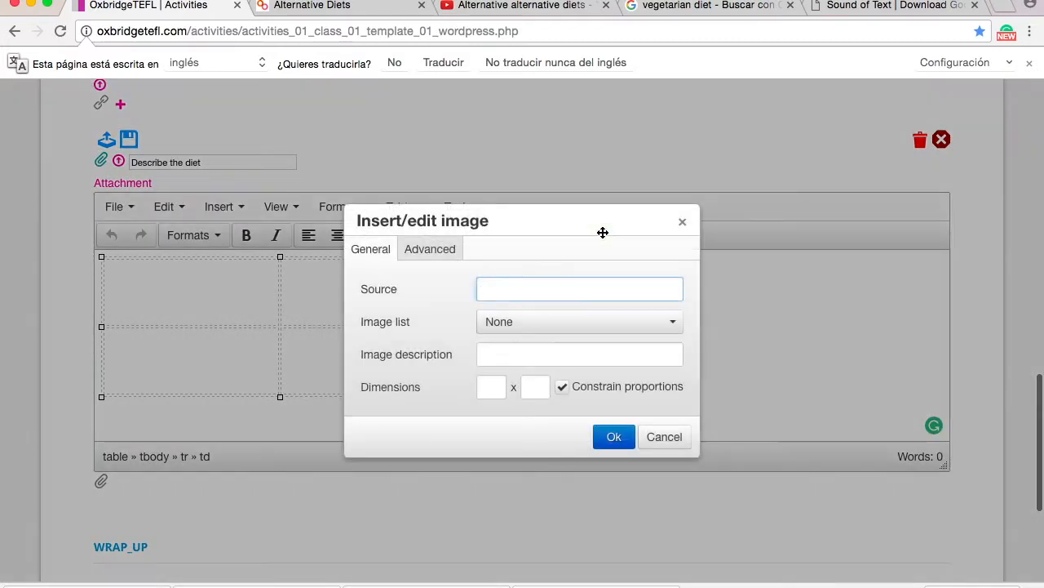
{"action": "left_click", "coordinate": [552, 330]}
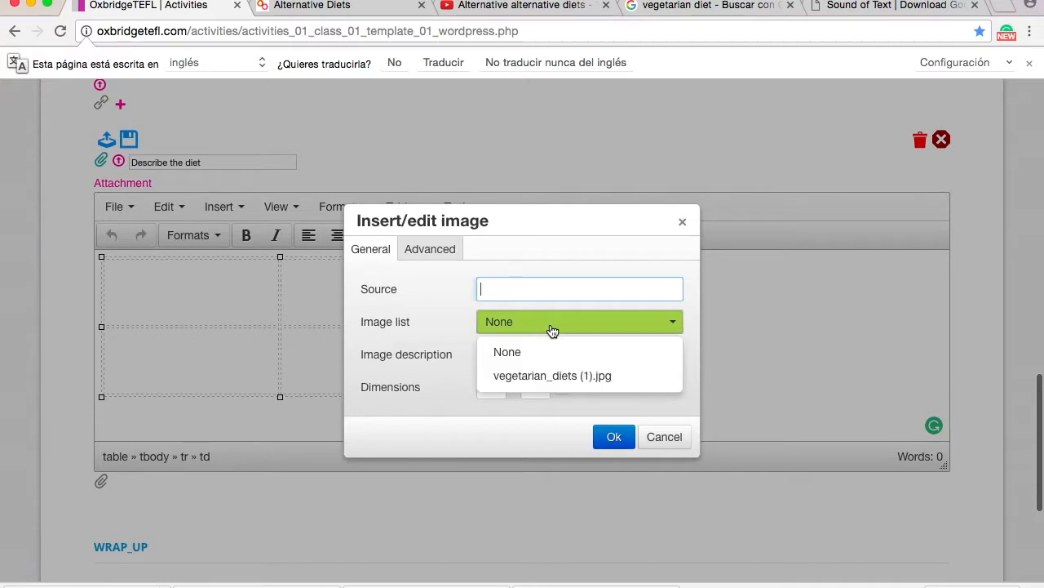
{"action": "left_click", "coordinate": [574, 376]}
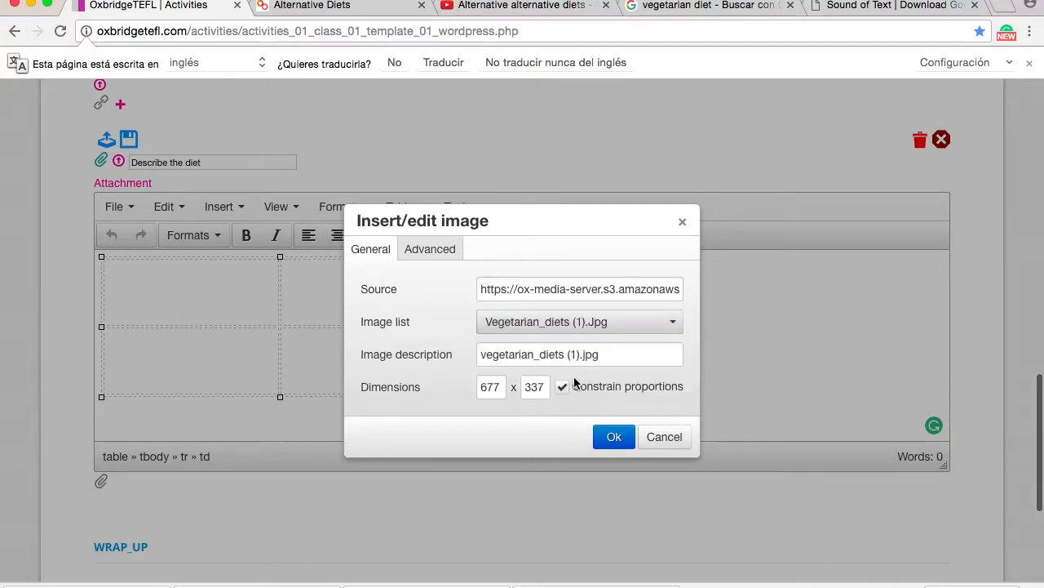
{"action": "double_click", "coordinate": [499, 388]}
{"action": "key", "text": "BackSpace"}
{"action": "type", "text": "15"}
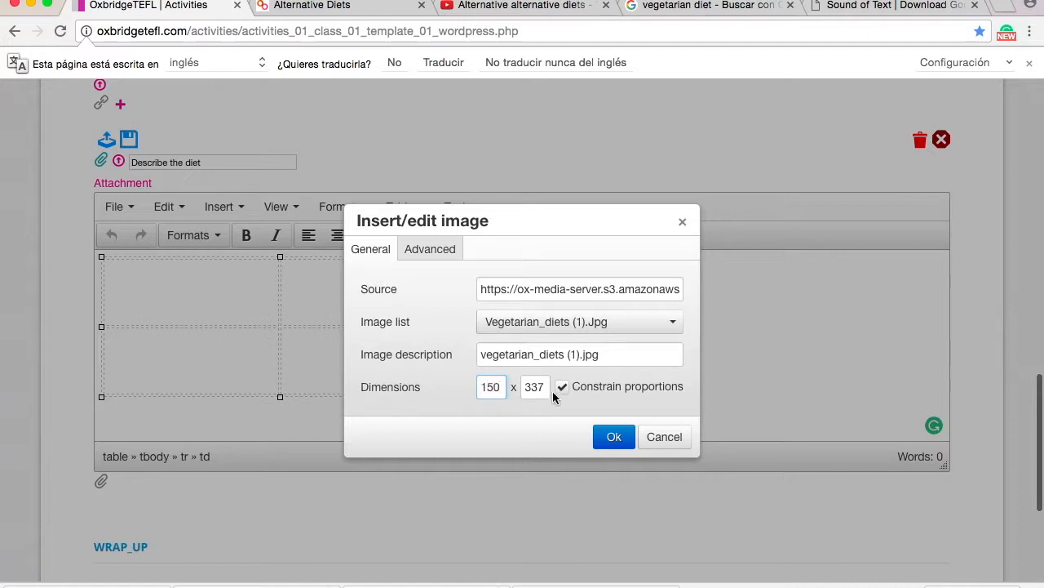
{"action": "type", "text": "0"}
{"action": "left_click", "coordinate": [623, 436]}
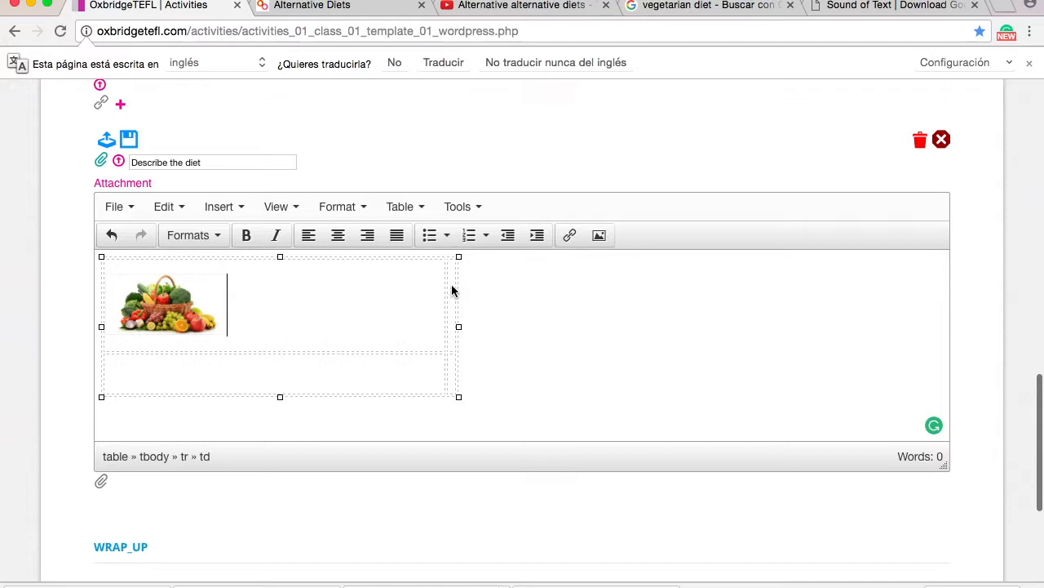
{"action": "left_click", "coordinate": [203, 293]}
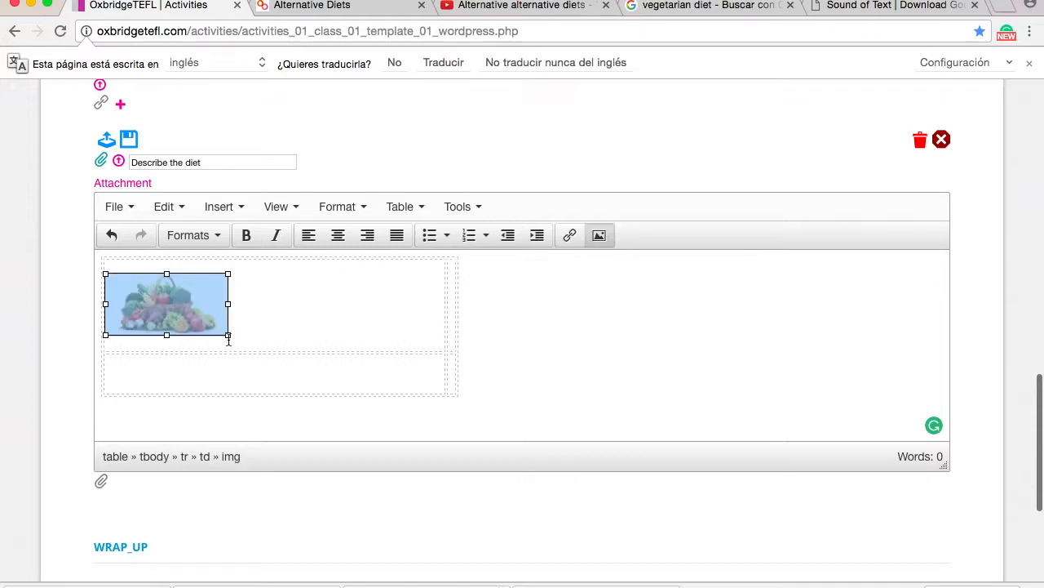
{"action": "left_click_drag", "start_coordinate": [230, 336], "coordinate": [327, 372]}
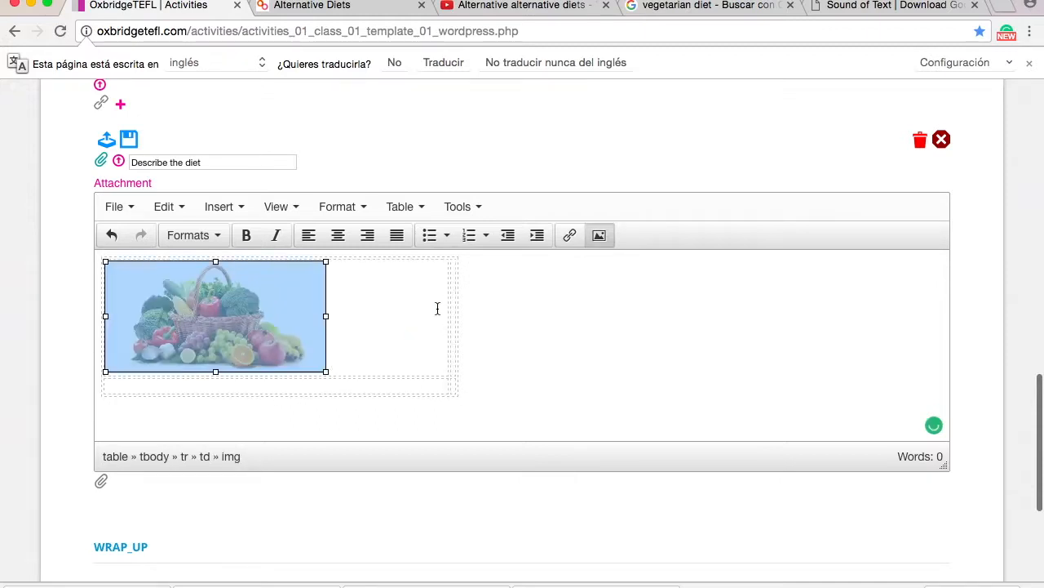
Enter "What kind of diet is this?" in the cell beside the picture and save the attachment
{"action": "left_click", "coordinate": [454, 312]}
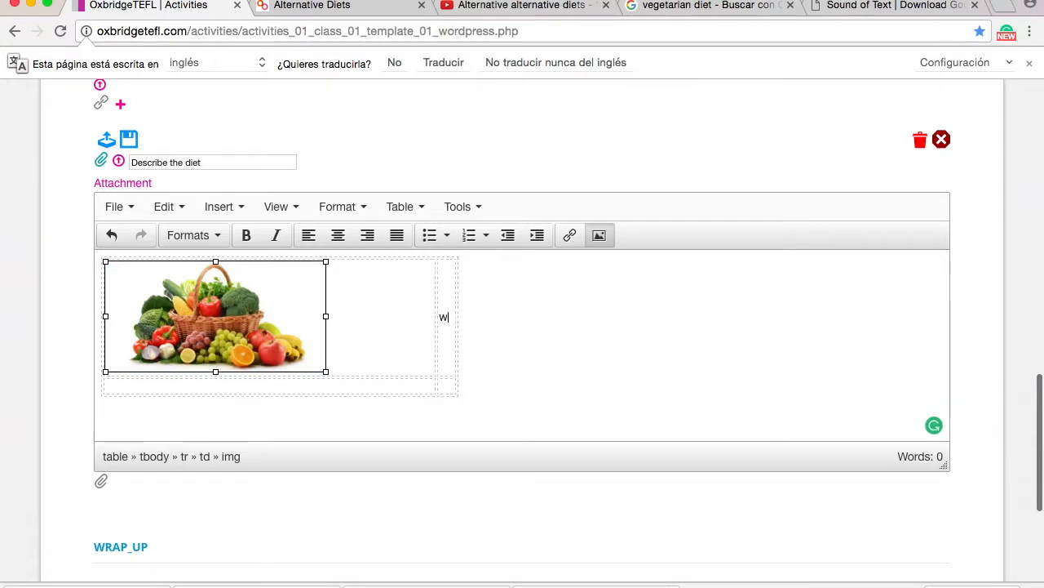
{"action": "type", "text": "What kind "}
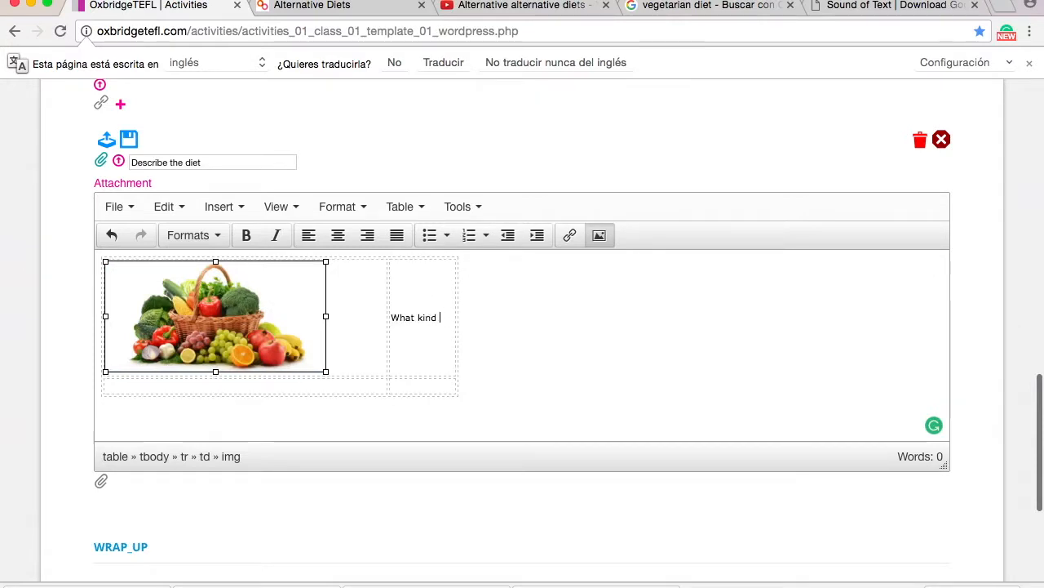
{"action": "type", "text": "of diet is this?"}
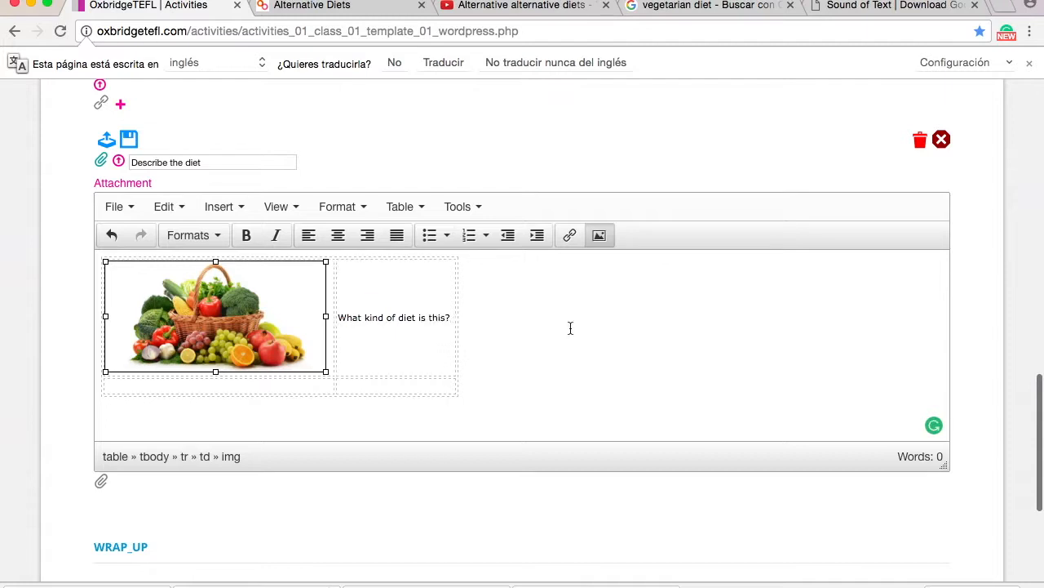
{"action": "left_click", "coordinate": [279, 379]}
{"action": "left_click", "coordinate": [128, 139]}
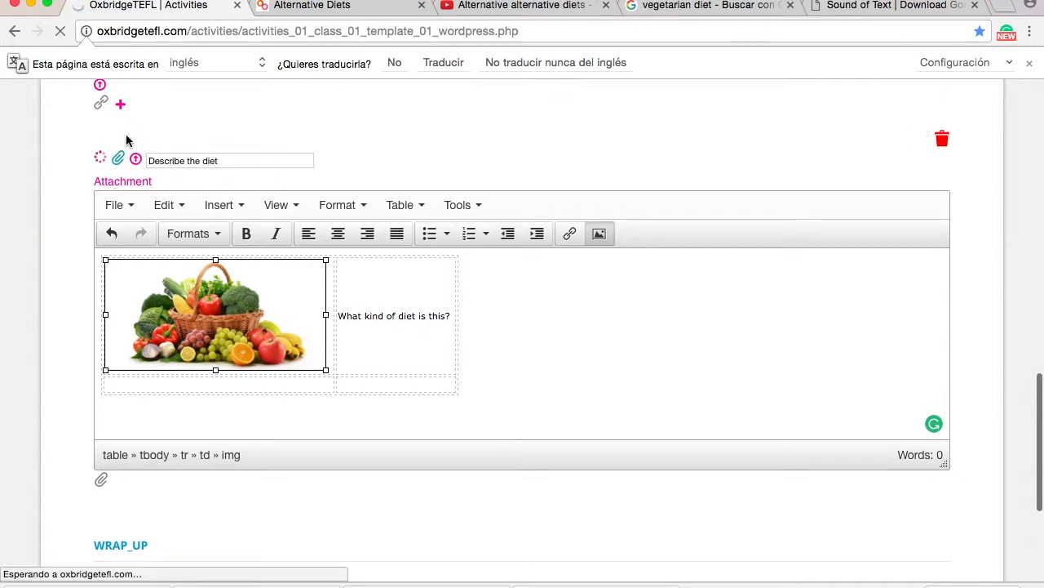
Write "Att 2" and "Ask students to describe each of the diets and their requirements." as the Describe the diet activity text, and collapse its attachments
{"action": "scroll", "coordinate": [159, 178], "scroll_direction": "up", "scroll_amount": 3}
{"action": "scroll", "coordinate": [159, 173], "scroll_direction": "up", "scroll_amount": 1}
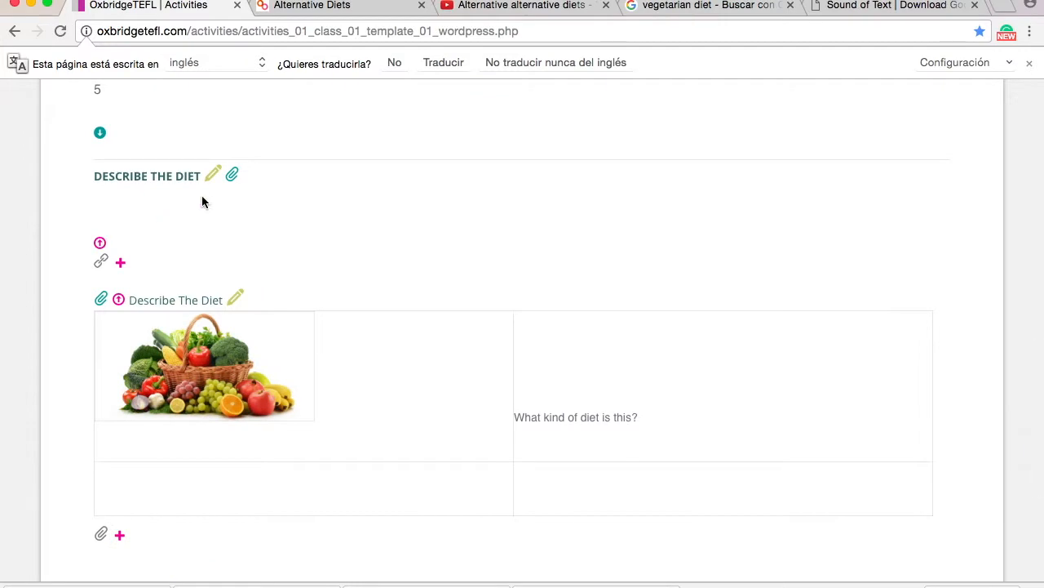
{"action": "left_click", "coordinate": [213, 175]}
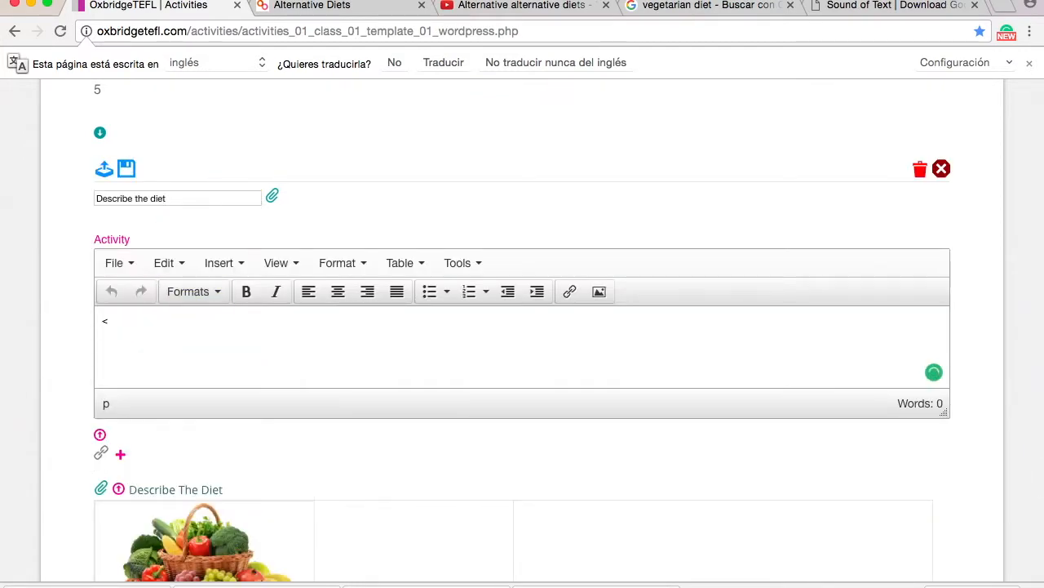
{"action": "type", "text": "Att"}
{"action": "type", "text": "Ask s"}
{"action": "type", "text": "tudents to des"}
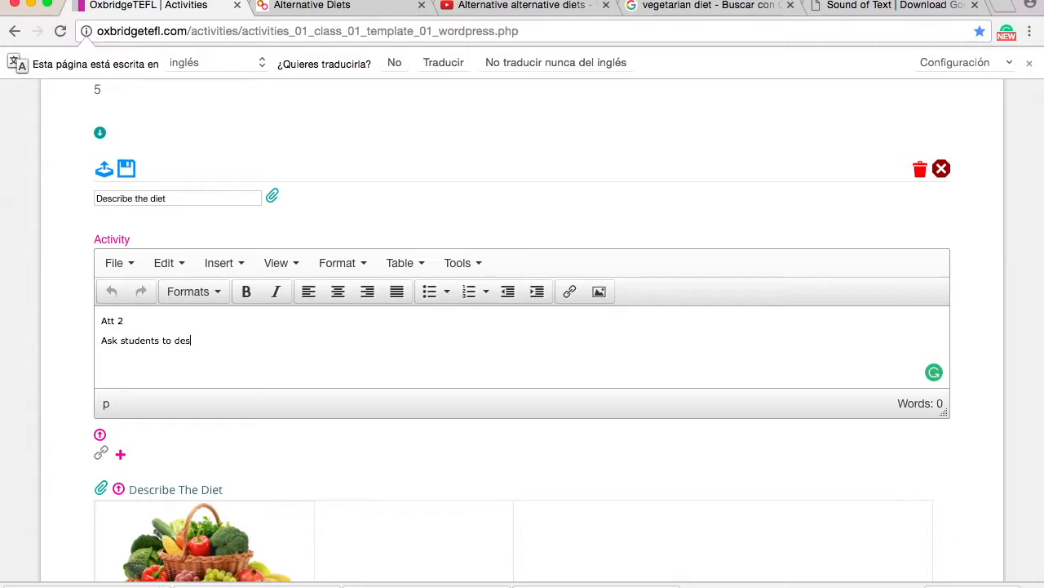
{"action": "type", "text": "cribe each of the di"}
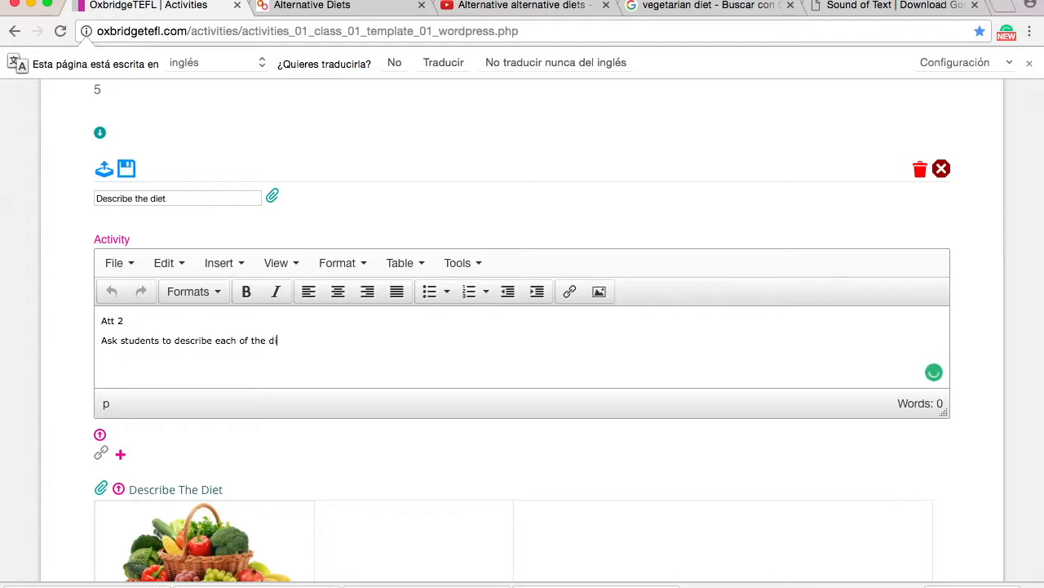
{"action": "type", "text": "ets and their requirements."}
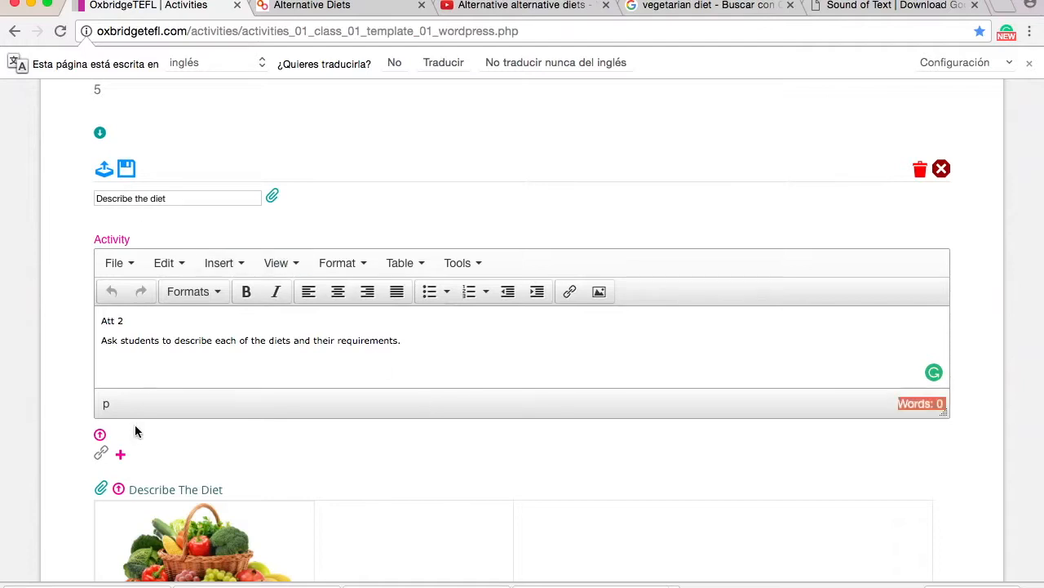
{"action": "left_click", "coordinate": [119, 490]}
{"action": "left_click", "coordinate": [99, 434]}
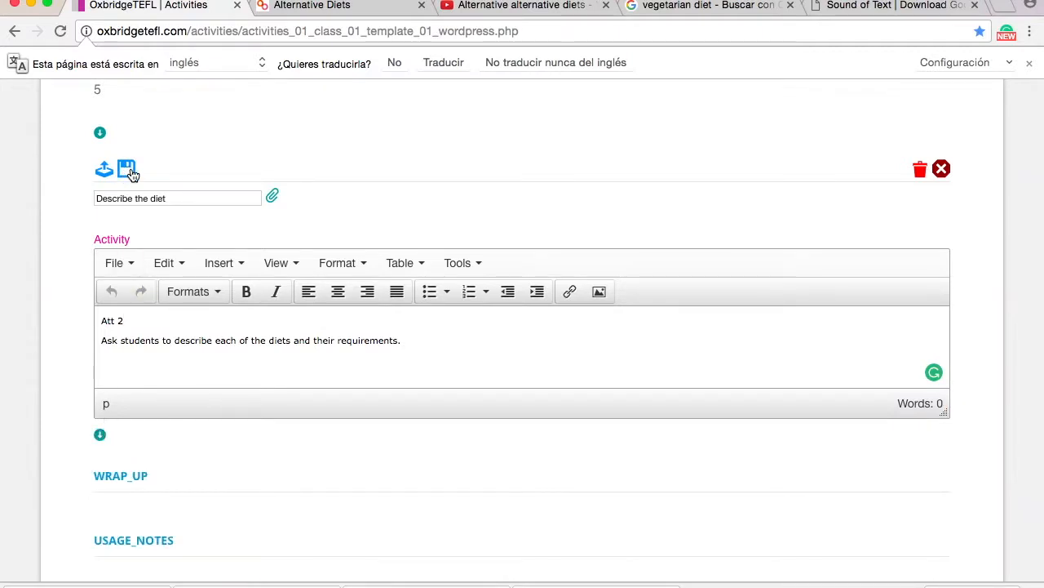
Look over the neighbouring sections and try to close the Describe the diet activity editor
{"action": "scroll", "coordinate": [130, 172], "scroll_direction": "up", "scroll_amount": 3}
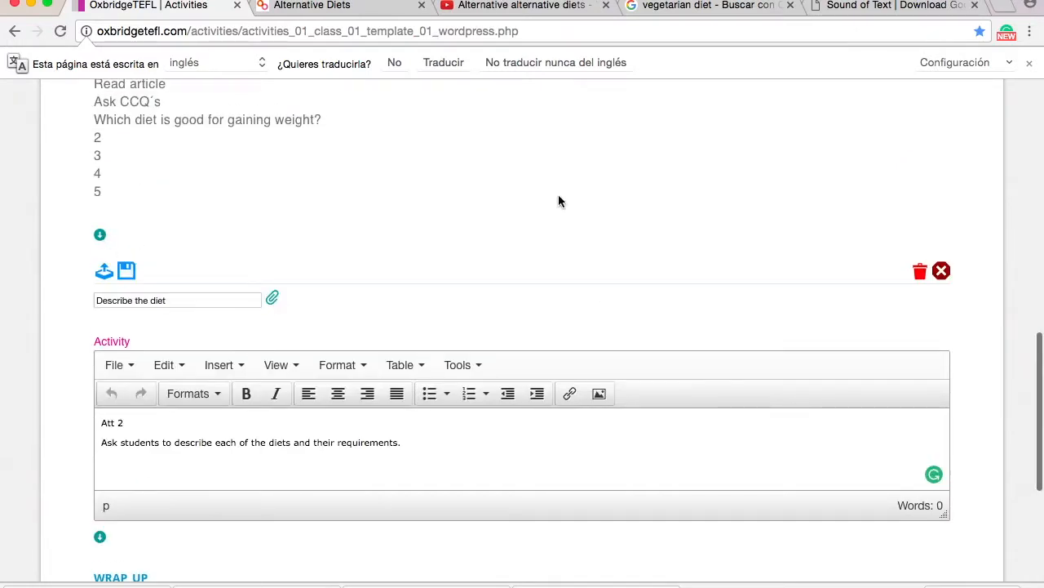
{"action": "scroll", "coordinate": [559, 196], "scroll_direction": "up", "scroll_amount": 8}
{"action": "scroll", "coordinate": [380, 380], "scroll_direction": "down", "scroll_amount": 7}
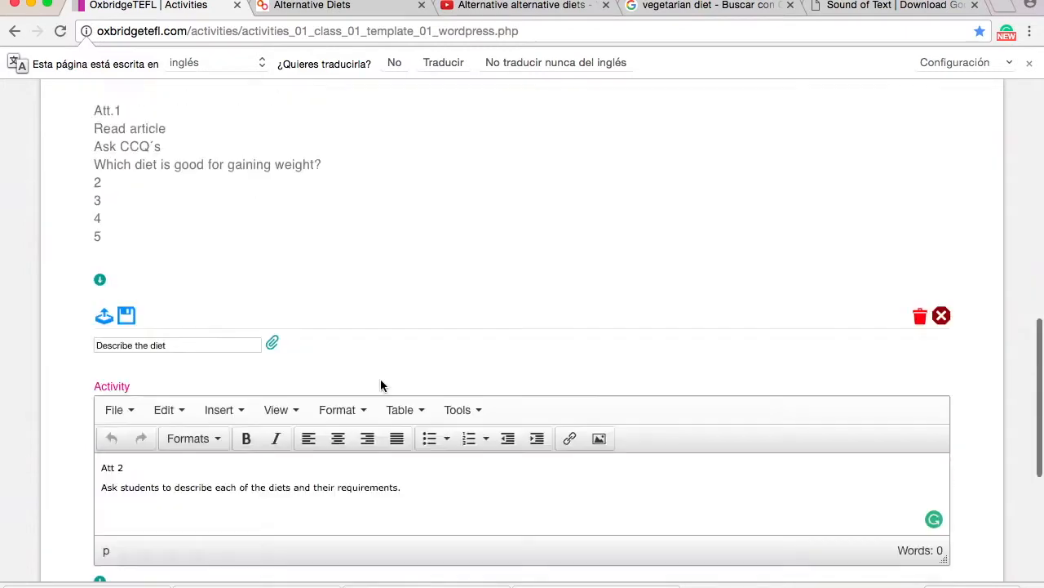
{"action": "scroll", "coordinate": [380, 385], "scroll_direction": "down", "scroll_amount": 5}
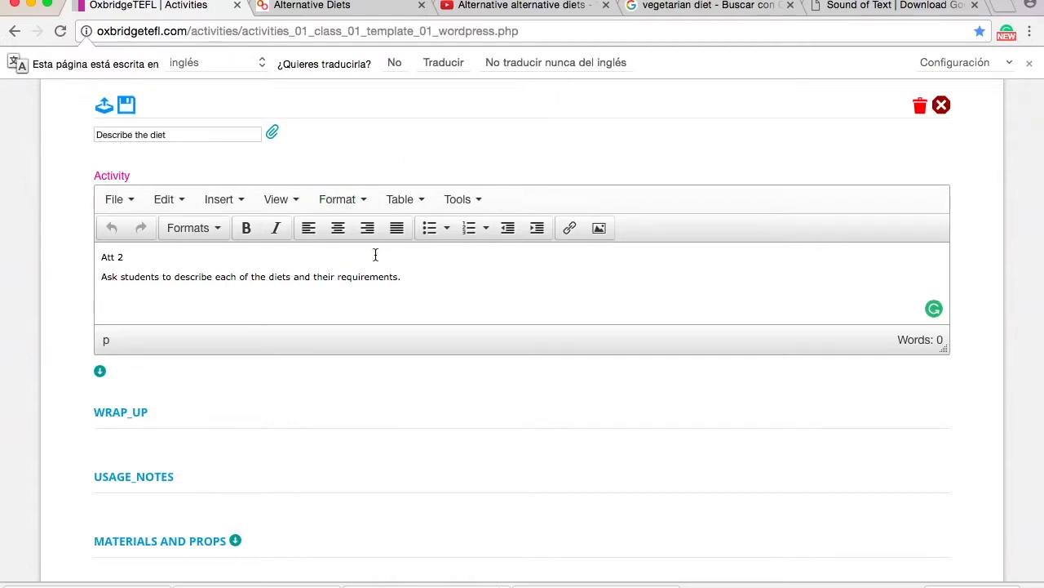
{"action": "scroll", "coordinate": [674, 195], "scroll_direction": "up", "scroll_amount": 2}
{"action": "left_click", "coordinate": [942, 201]}
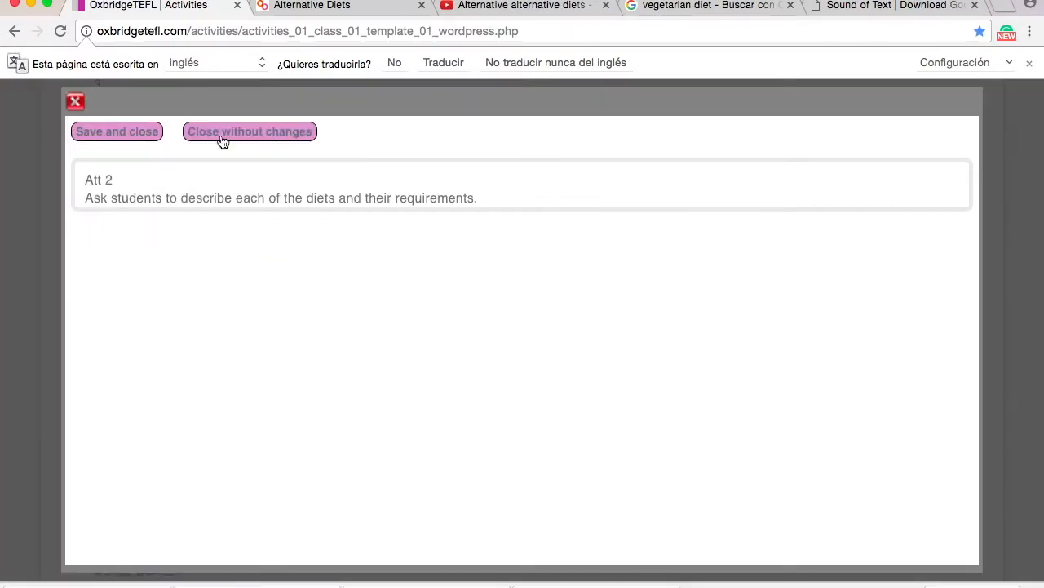
{"action": "left_click", "coordinate": [74, 104]}
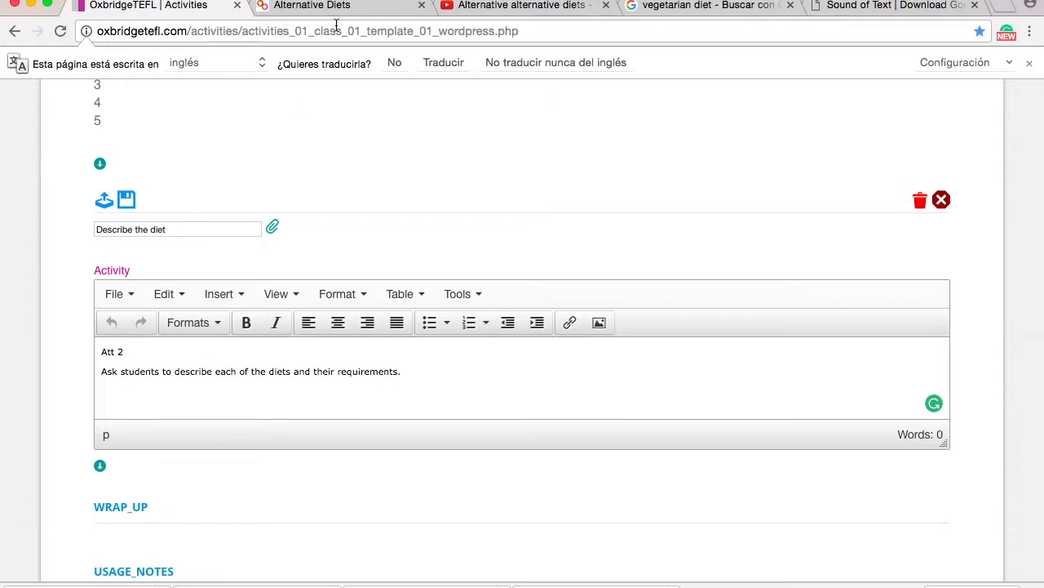
Reload the activity page and check the picture table in the Describe the diet attachment
{"action": "scroll", "coordinate": [419, 268], "scroll_direction": "up", "scroll_amount": 1}
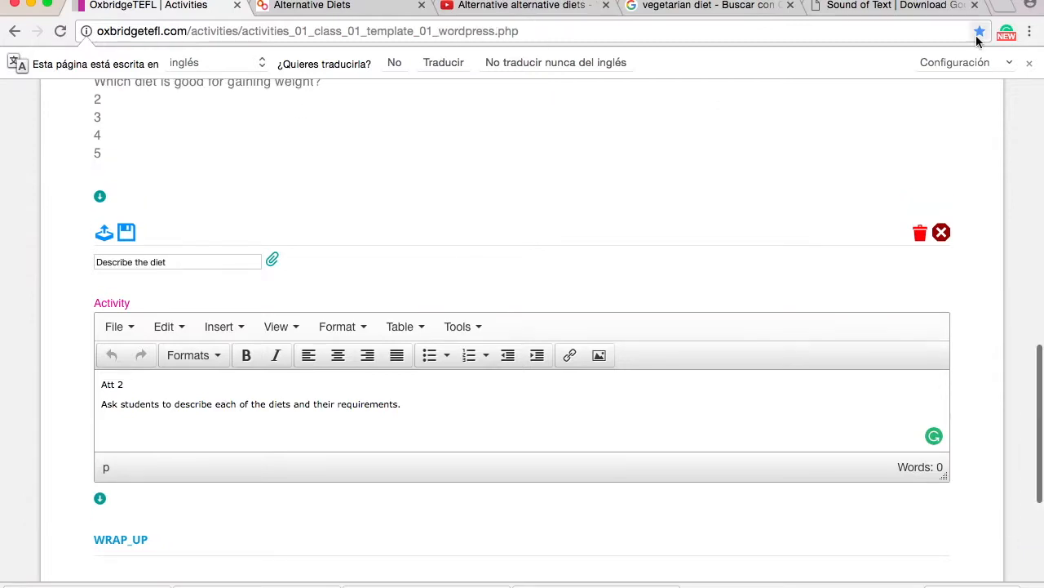
{"action": "left_click", "coordinate": [1030, 63]}
{"action": "left_click", "coordinate": [568, 27]}
{"action": "key", "text": "Return"}
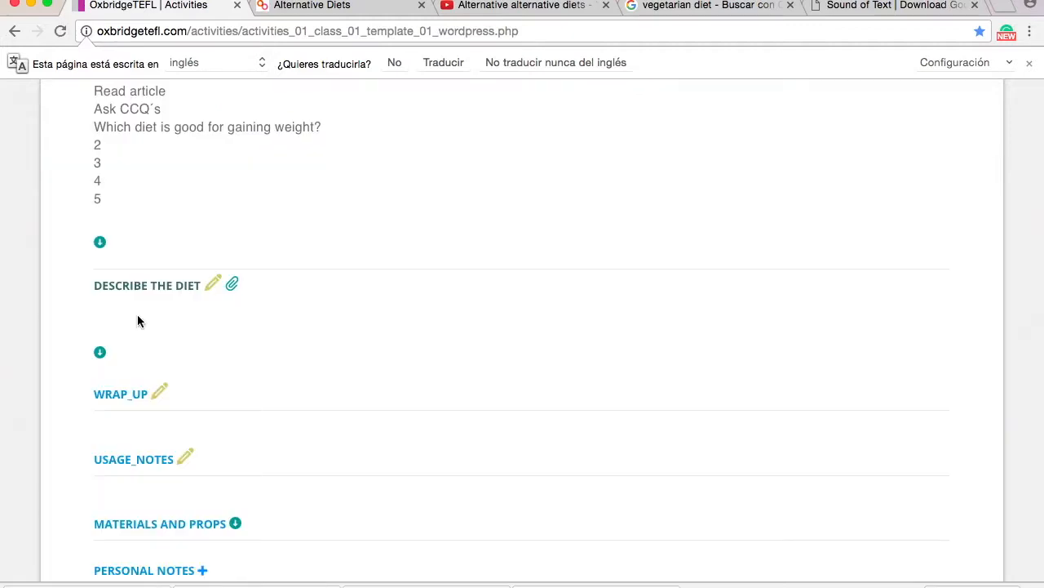
{"action": "left_click", "coordinate": [232, 285]}
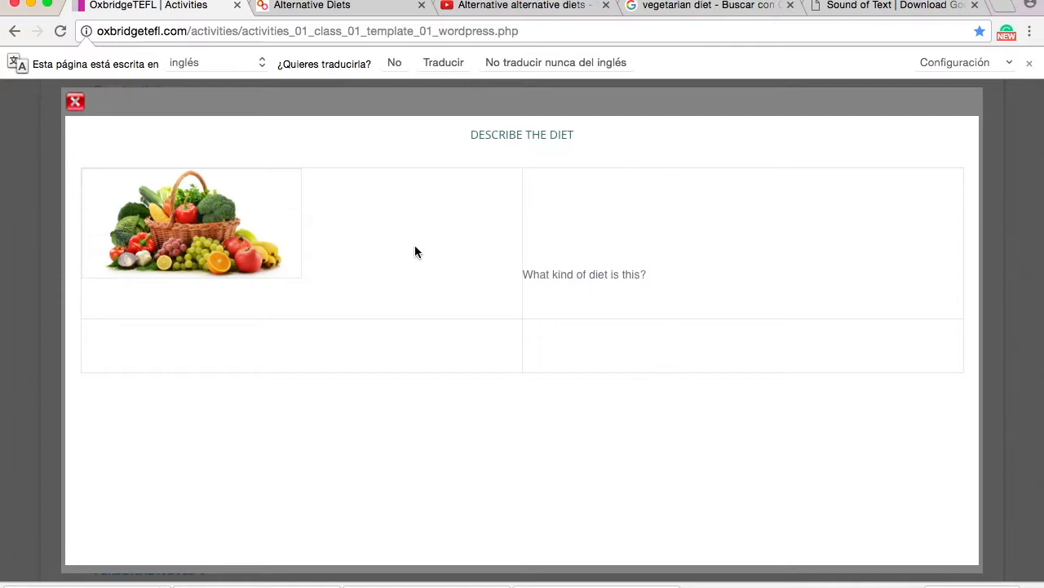
{"action": "left_click", "coordinate": [75, 101]}
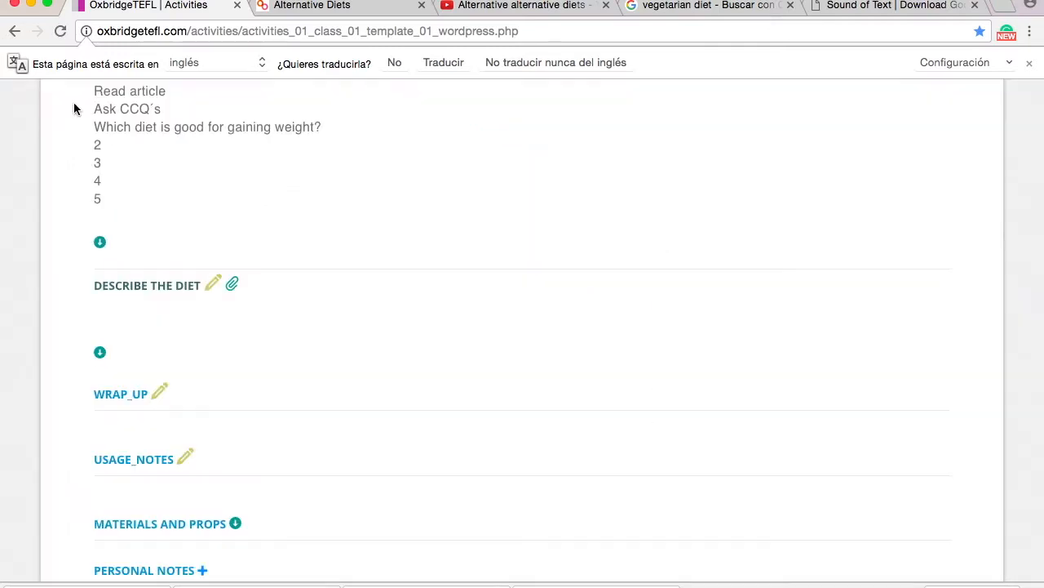
Open the Describe the diet subdevelopment for editing and enter "Att. 2" as the first line of its activity text
{"action": "left_click", "coordinate": [212, 282]}
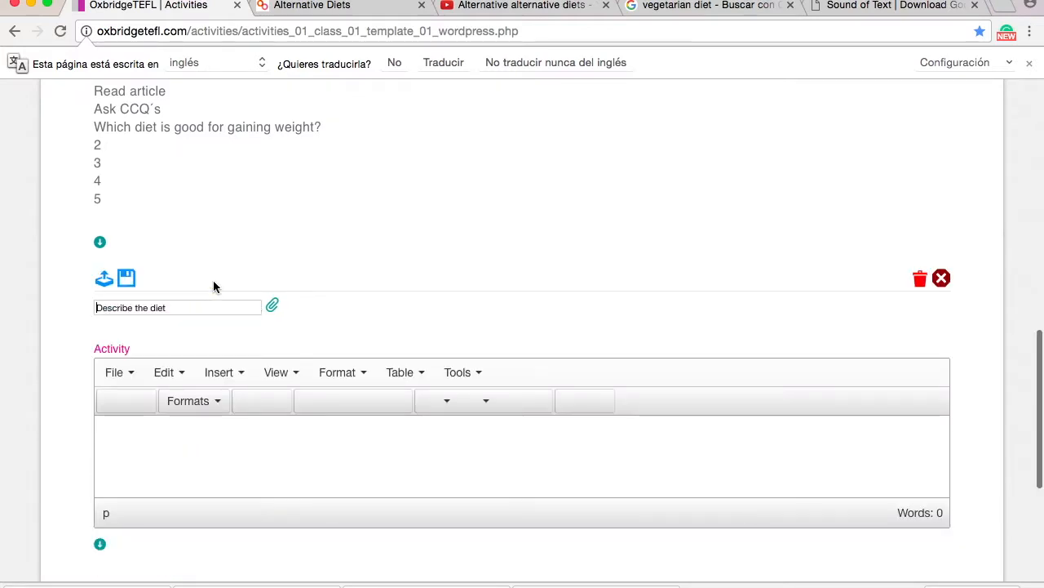
{"action": "left_click", "coordinate": [166, 435]}
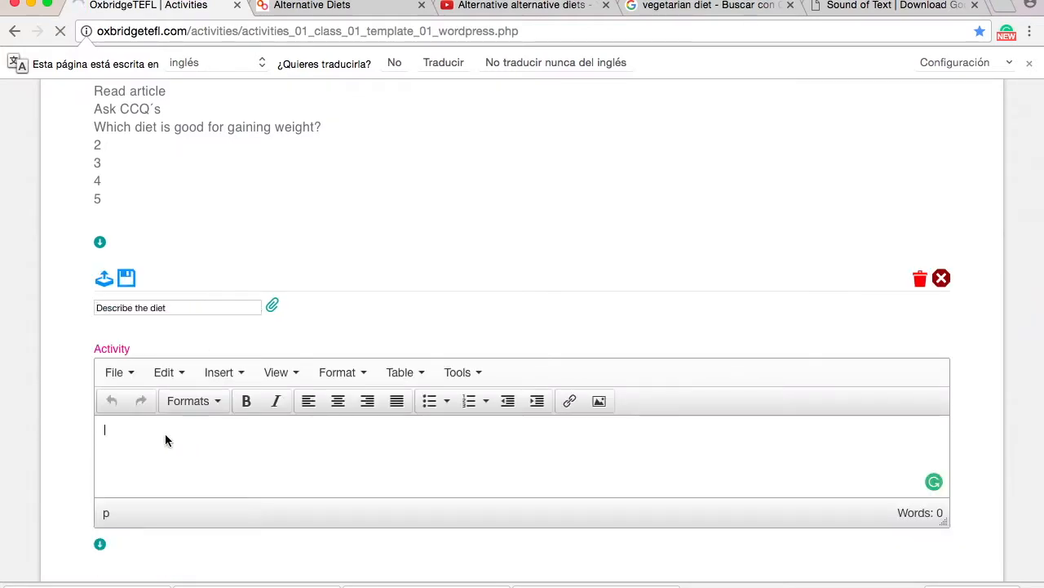
{"action": "type", "text": "Att"}
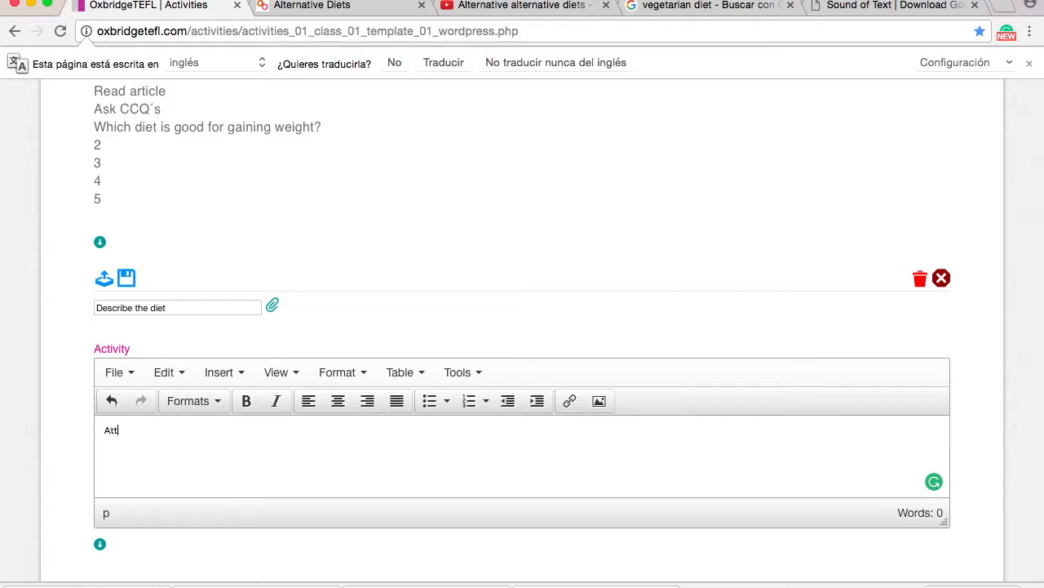
{"action": "type", "text": ".2"}
{"action": "key", "text": "BackSpace"}
{"action": "type", "text": "2"}
{"action": "key", "text": "Return"}
Add the line "Students to identify each diet and explain their specific requirements and benefits." to the activity text and save the subdevelopment
{"action": "type", "text": "Studnt"}
{"action": "key", "text": "BackSpace"}
{"action": "key", "text": "BackSpace"}
{"action": "type", "text": "ents to i"}
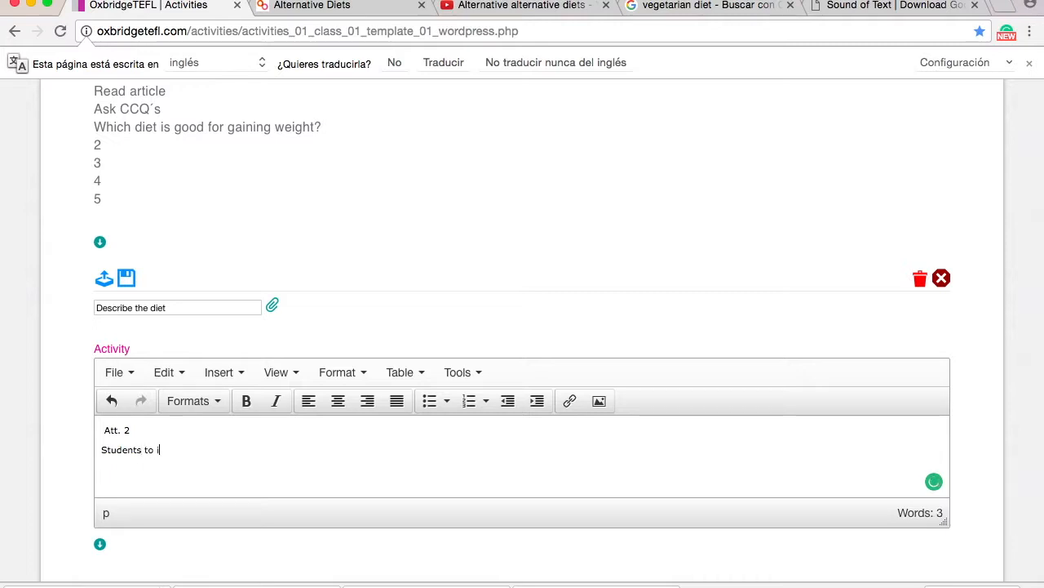
{"action": "type", "text": "dentify each "}
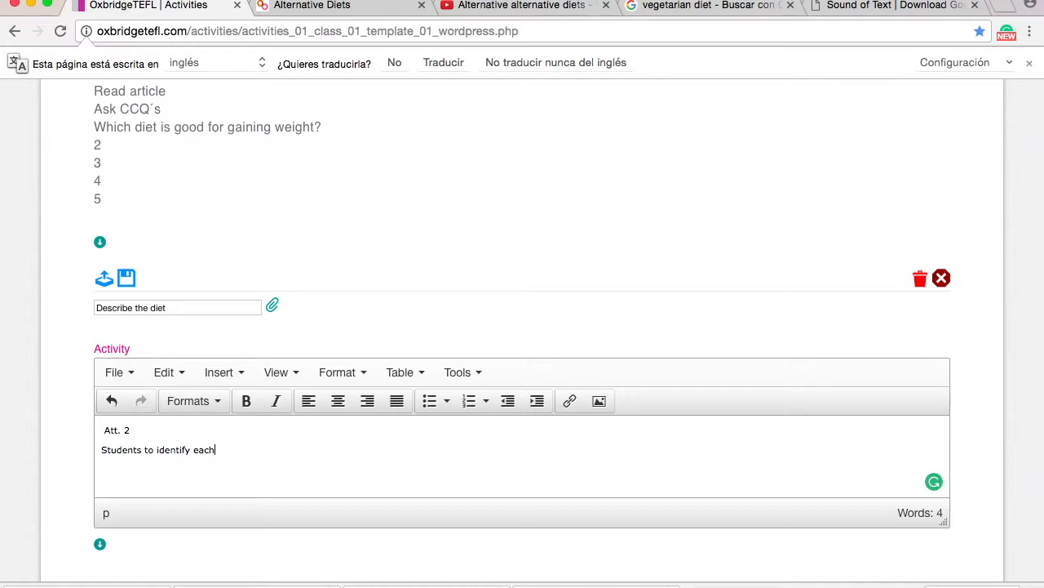
{"action": "type", "text": "diet and explain"}
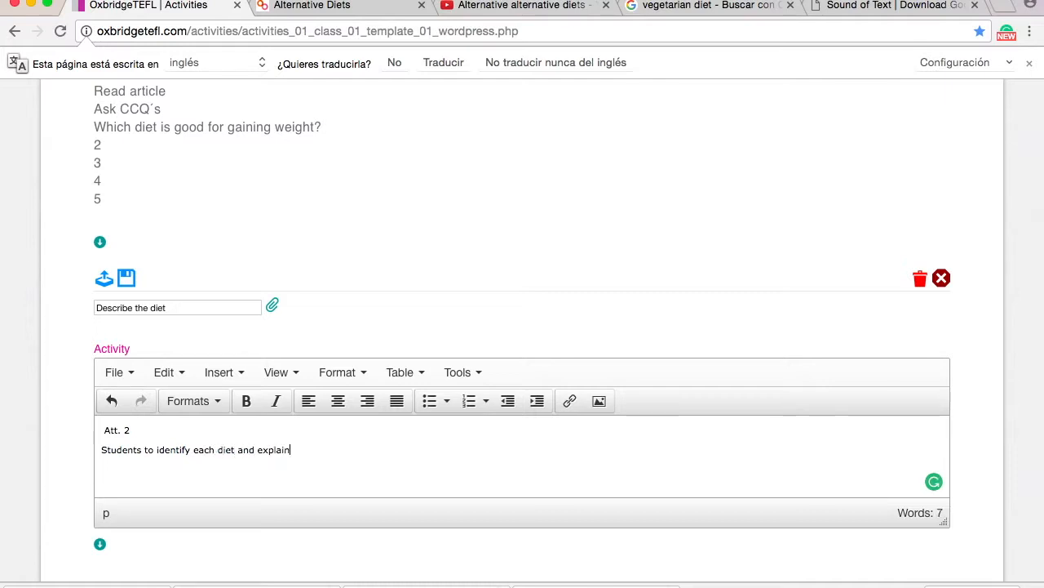
{"action": "type", "text": " their specific "}
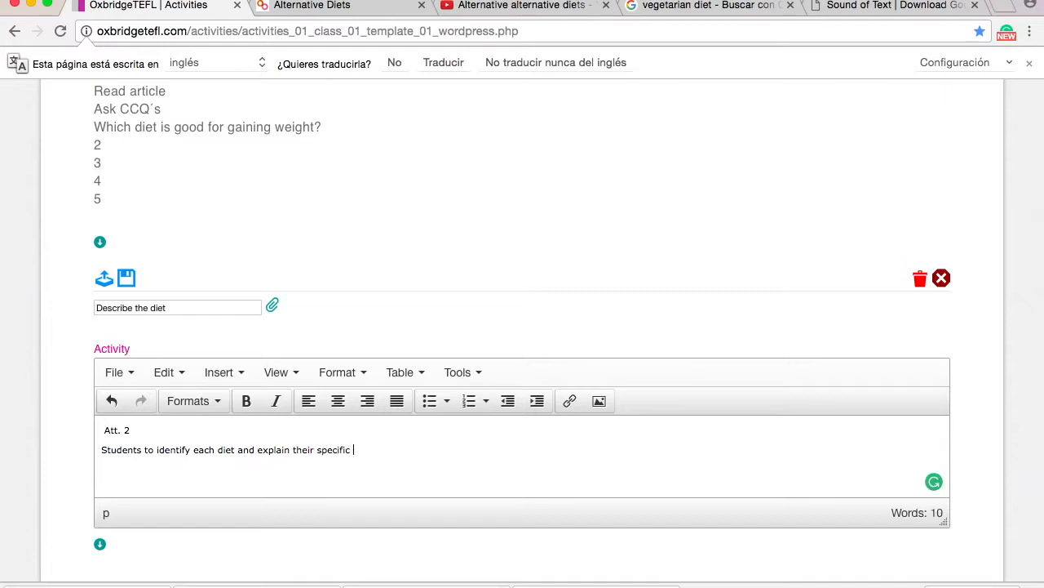
{"action": "type", "text": "requirements and benefits."}
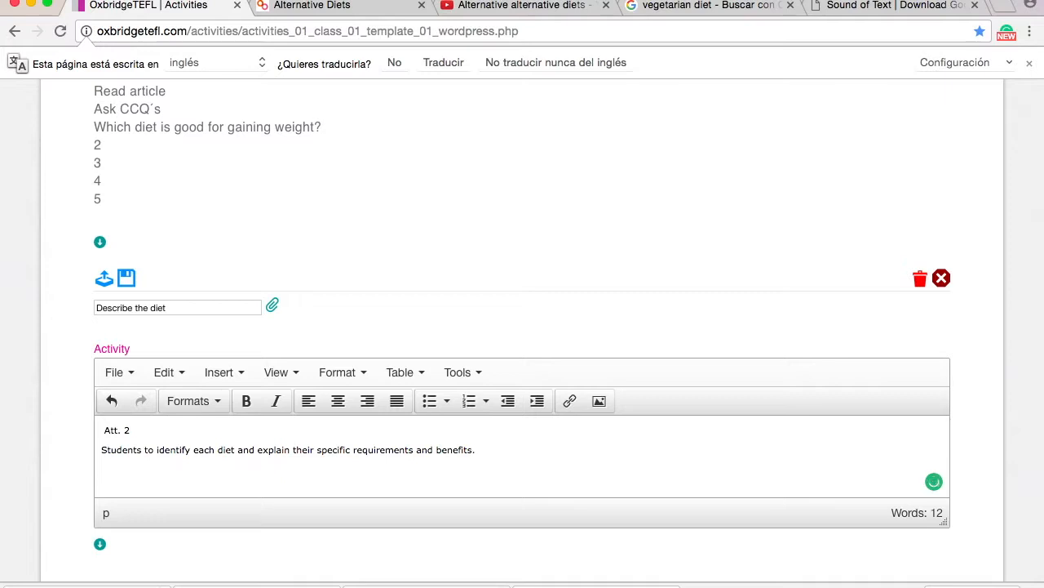
{"action": "left_click", "coordinate": [105, 429]}
{"action": "left_click", "coordinate": [126, 278]}
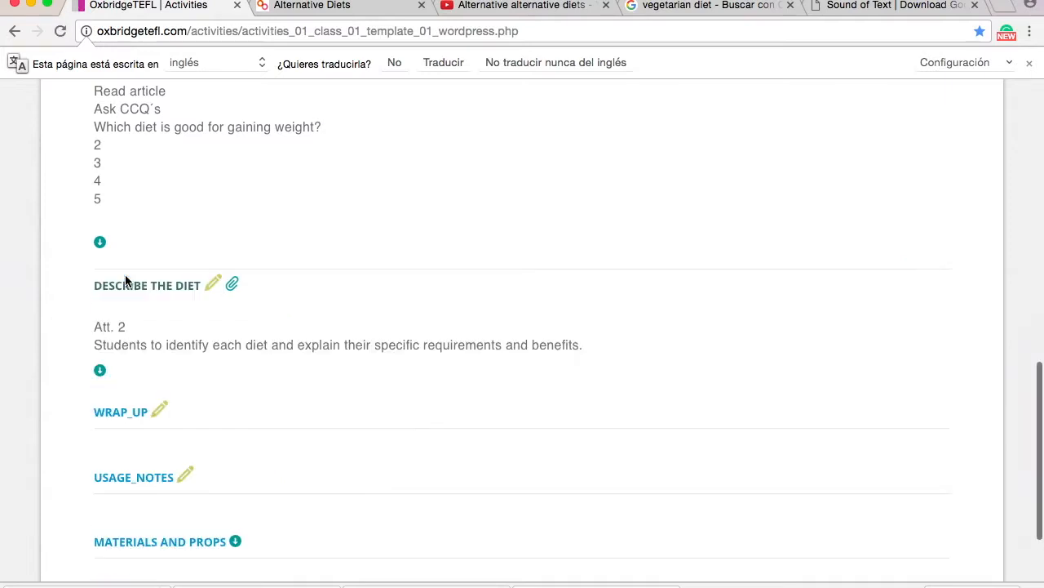
Review the Video, Article - Listening Practice and Describe the diet sections, checking the article and picture table attachments
{"action": "scroll", "coordinate": [124, 280], "scroll_direction": "up", "scroll_amount": 1}
{"action": "scroll", "coordinate": [125, 278], "scroll_direction": "up", "scroll_amount": 5}
{"action": "scroll", "coordinate": [126, 276], "scroll_direction": "up", "scroll_amount": 4}
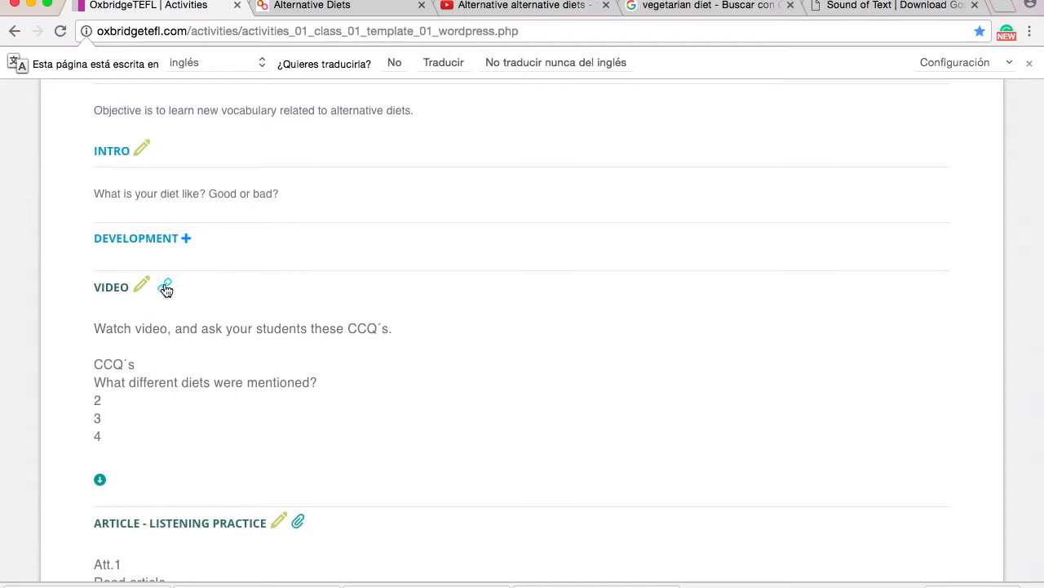
{"action": "scroll", "coordinate": [146, 385], "scroll_direction": "down", "scroll_amount": 4}
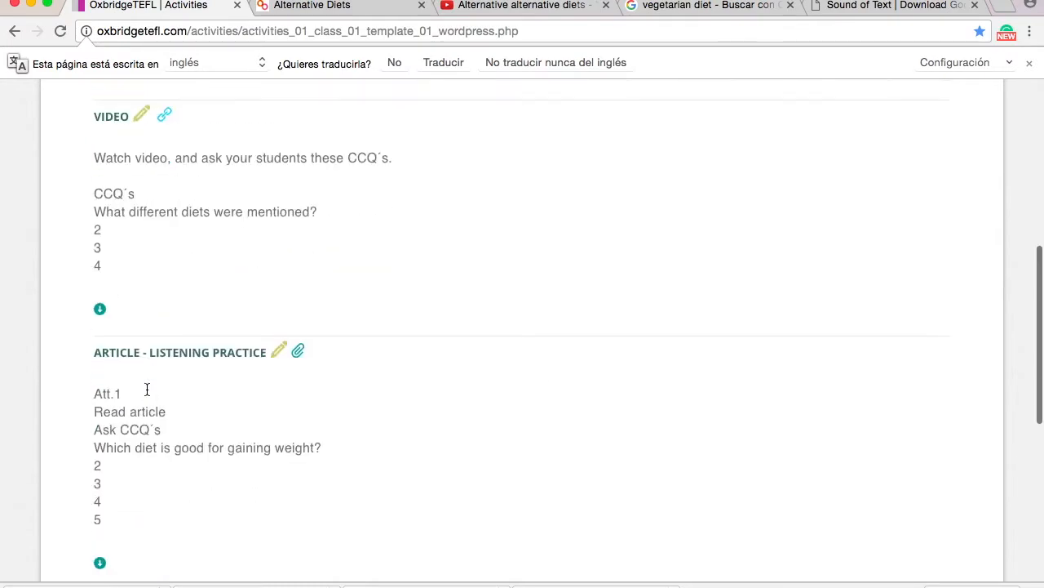
{"action": "left_click", "coordinate": [297, 351]}
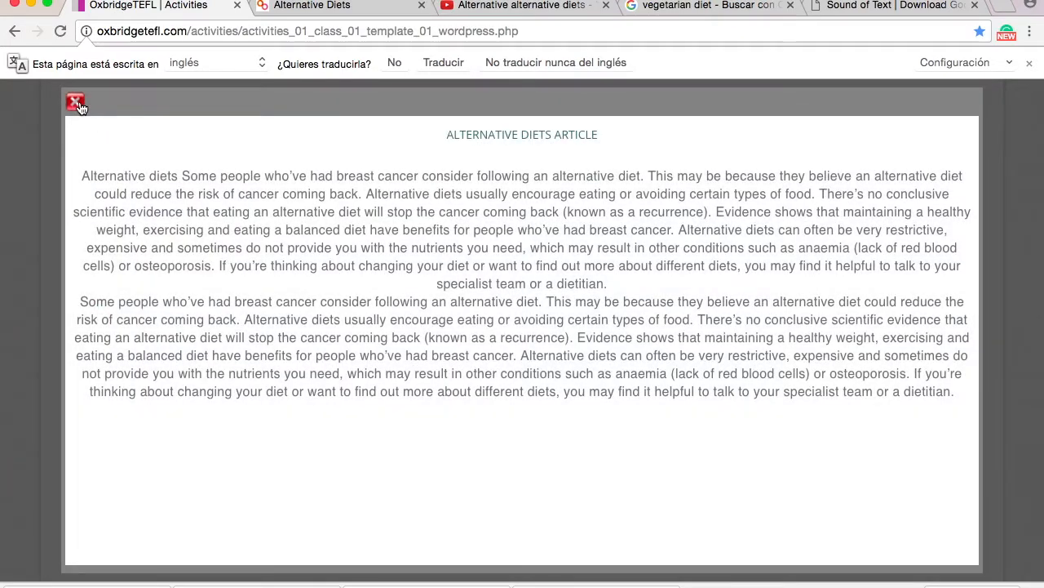
{"action": "left_click", "coordinate": [75, 102]}
{"action": "scroll", "coordinate": [161, 347], "scroll_direction": "down", "scroll_amount": 3}
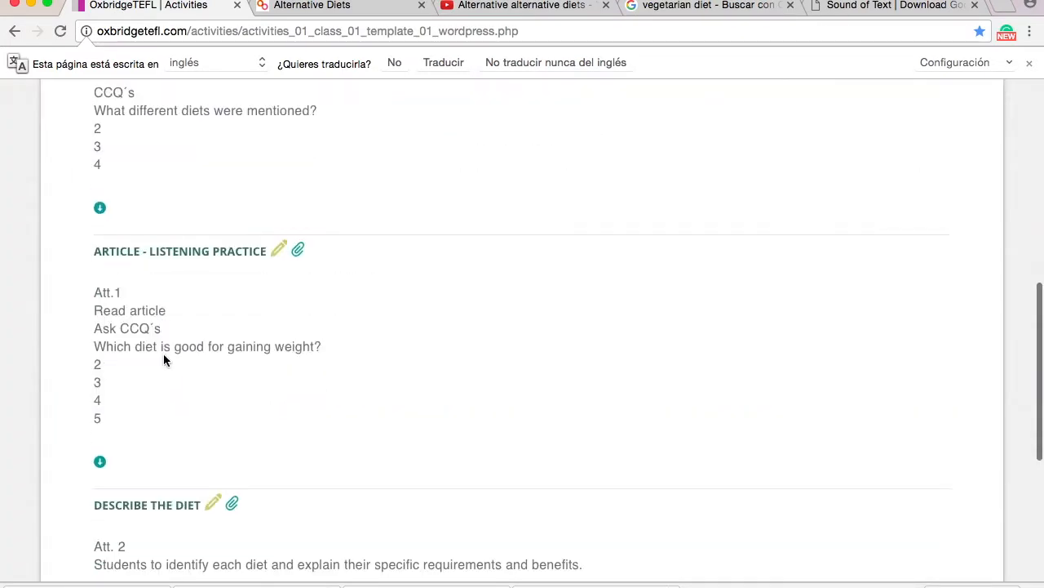
{"action": "scroll", "coordinate": [155, 416], "scroll_direction": "down", "scroll_amount": 4}
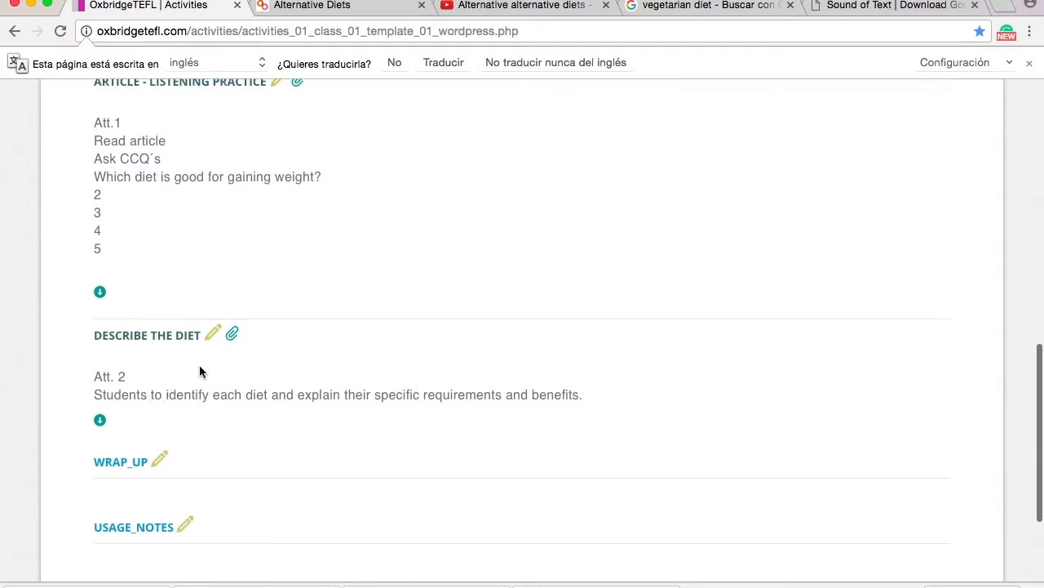
{"action": "left_click", "coordinate": [233, 336]}
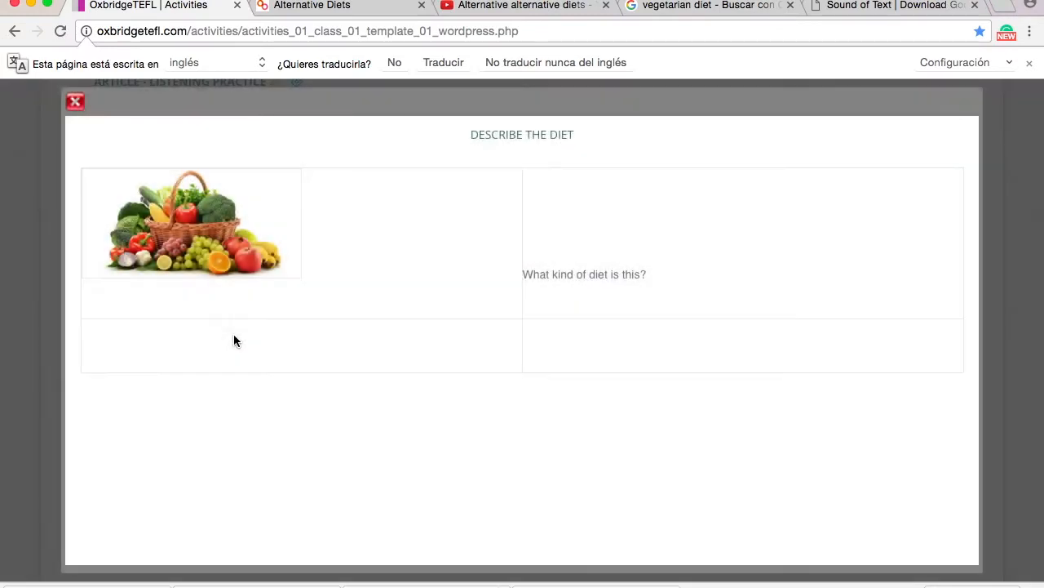
{"action": "left_click", "coordinate": [75, 101]}
Write "What diet involves eating high amounts of fat? ( Atkins diet)" as the Wrap_up text and save it
{"action": "scroll", "coordinate": [293, 334], "scroll_direction": "down", "scroll_amount": 4}
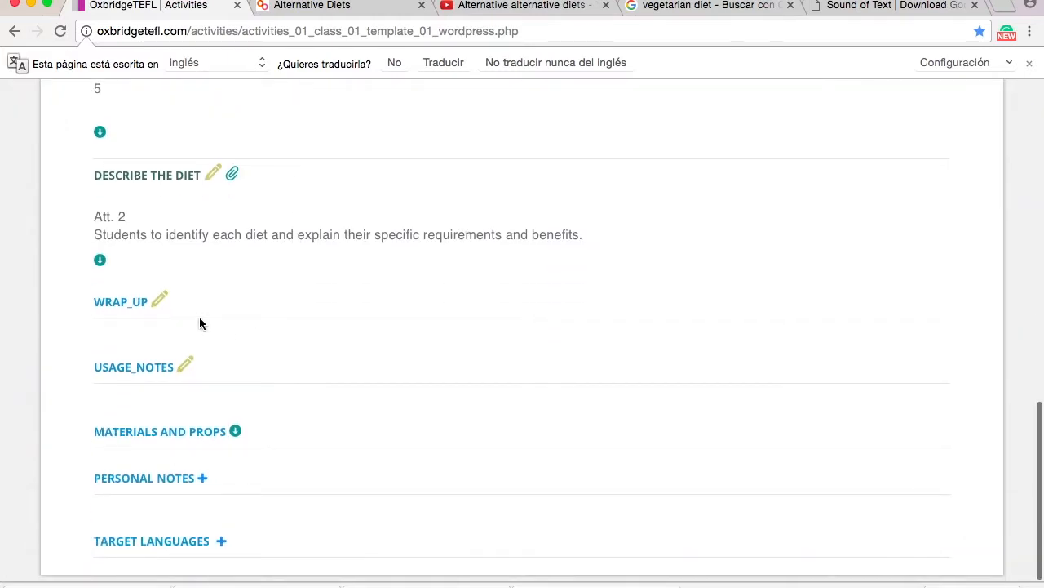
{"action": "left_click", "coordinate": [160, 300]}
{"action": "left_click", "coordinate": [198, 445]}
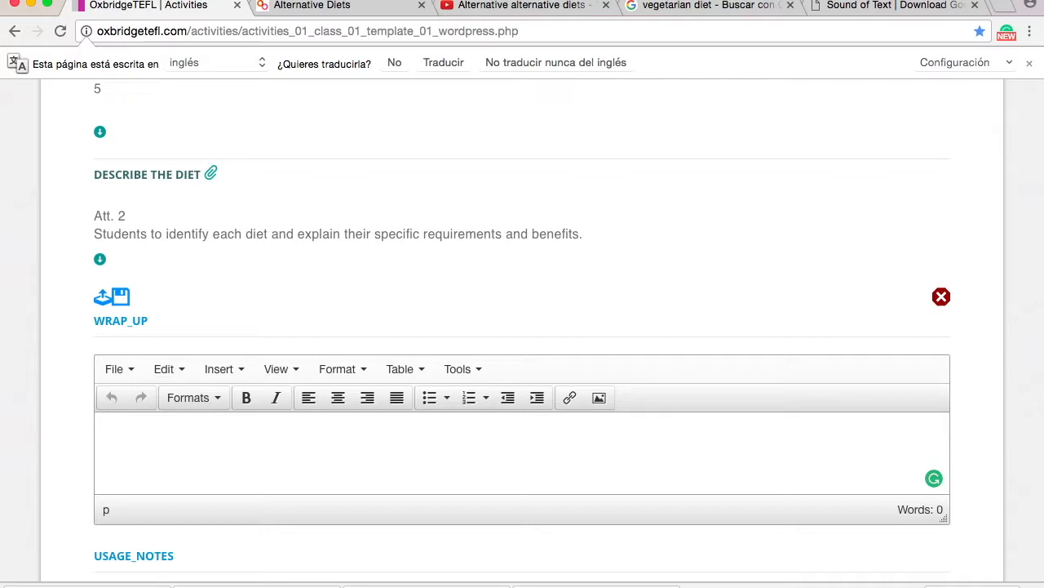
{"action": "type", "text": "What diet involvesn"}
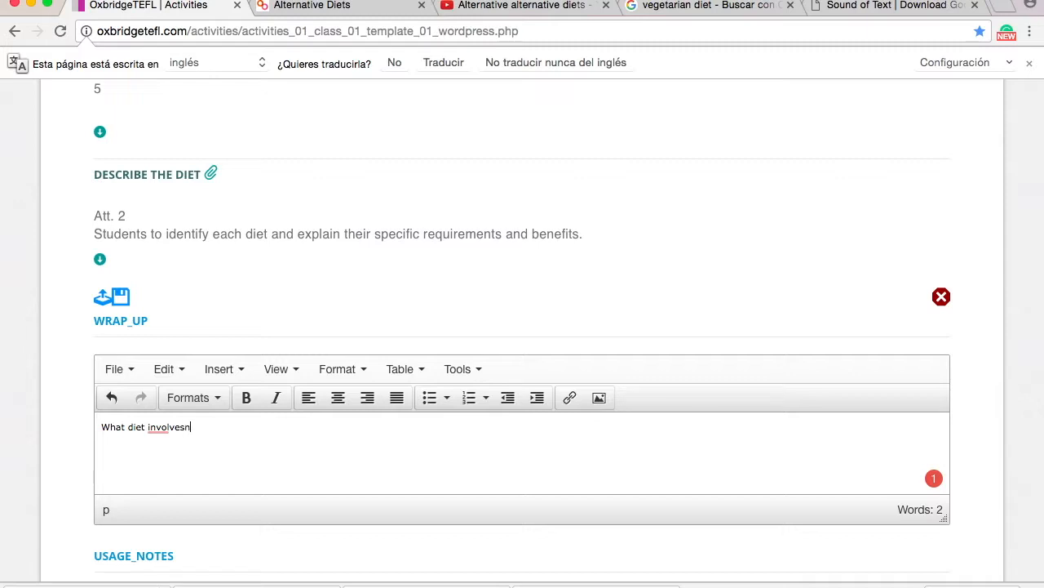
{"action": "key", "text": "BackSpace"}
{"action": "key", "text": "BackSpace"}
{"action": "type", "text": "s eating high"}
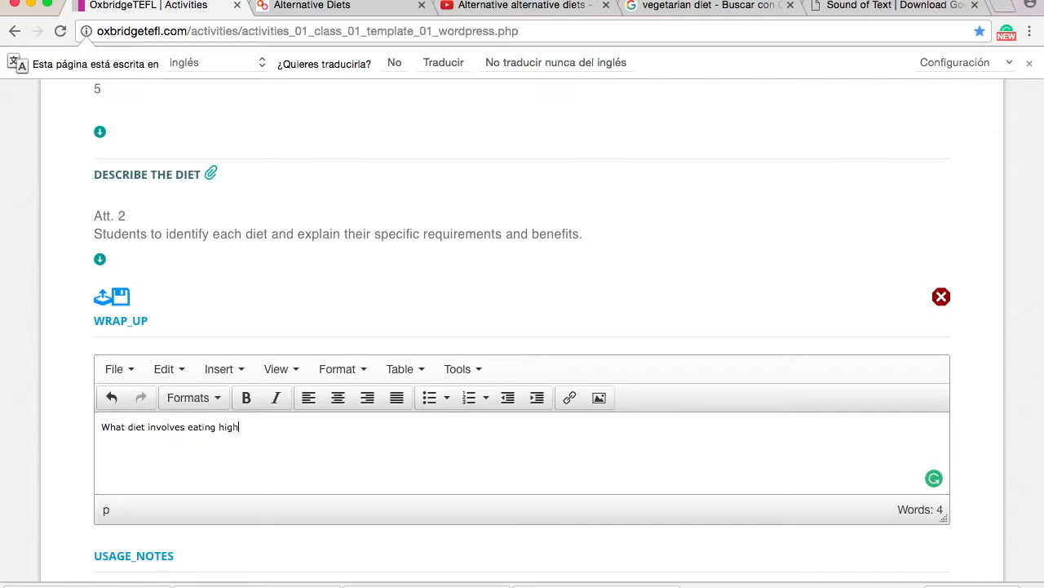
{"action": "type", "text": " amounts fo"}
{"action": "key", "text": "BackSpace"}
{"action": "key", "text": "BackSpace"}
{"action": "type", "text": "of fat?"}
{"action": "type", "text": "( Atkins"}
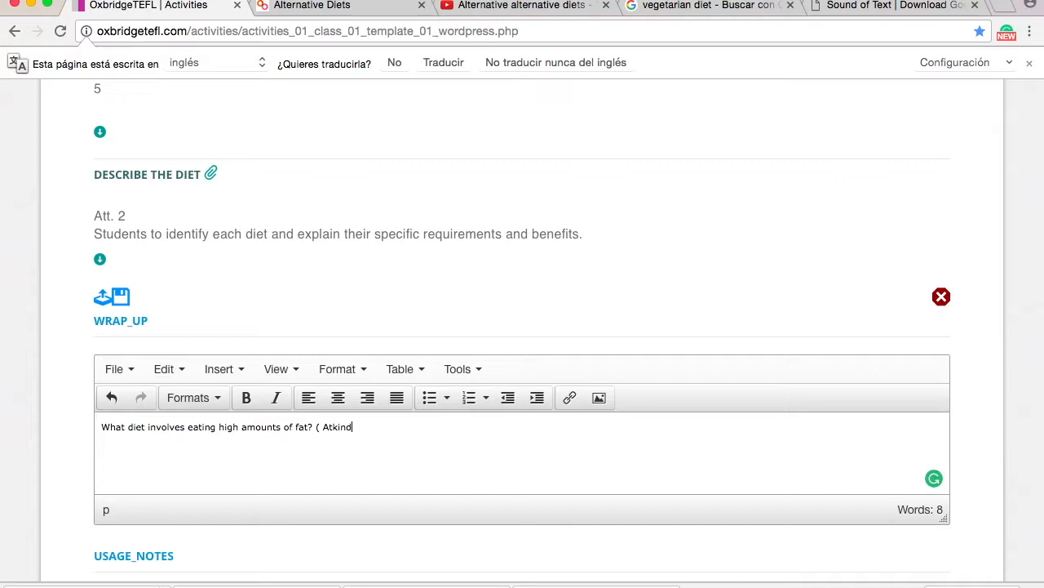
{"action": "type", "text": " diet)"}
{"action": "left_click", "coordinate": [120, 297]}
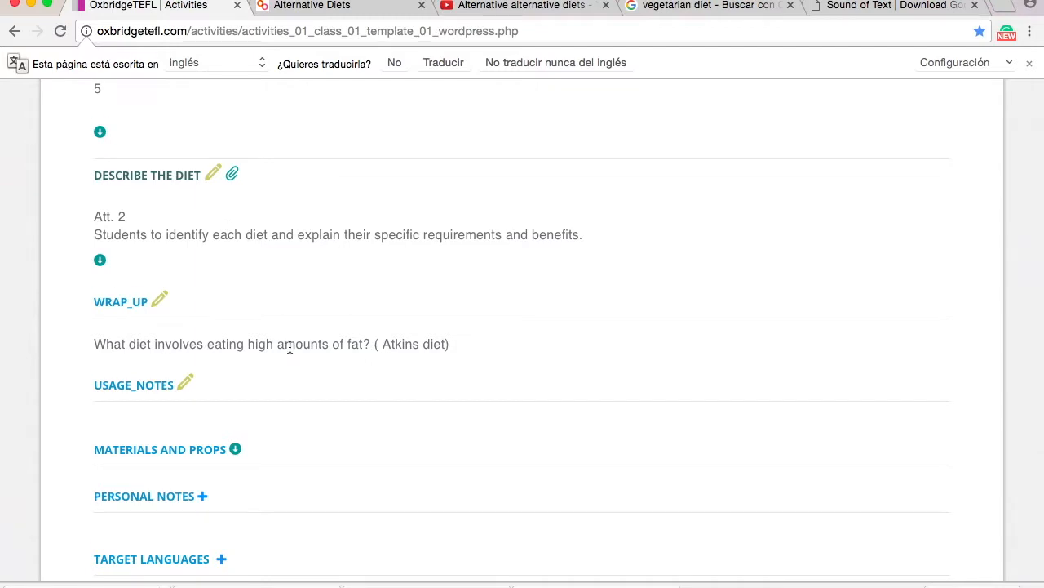
Search the target languages for "vegetarian" and add the exact match to the activity
{"action": "scroll", "coordinate": [288, 345], "scroll_direction": "down", "scroll_amount": 1}
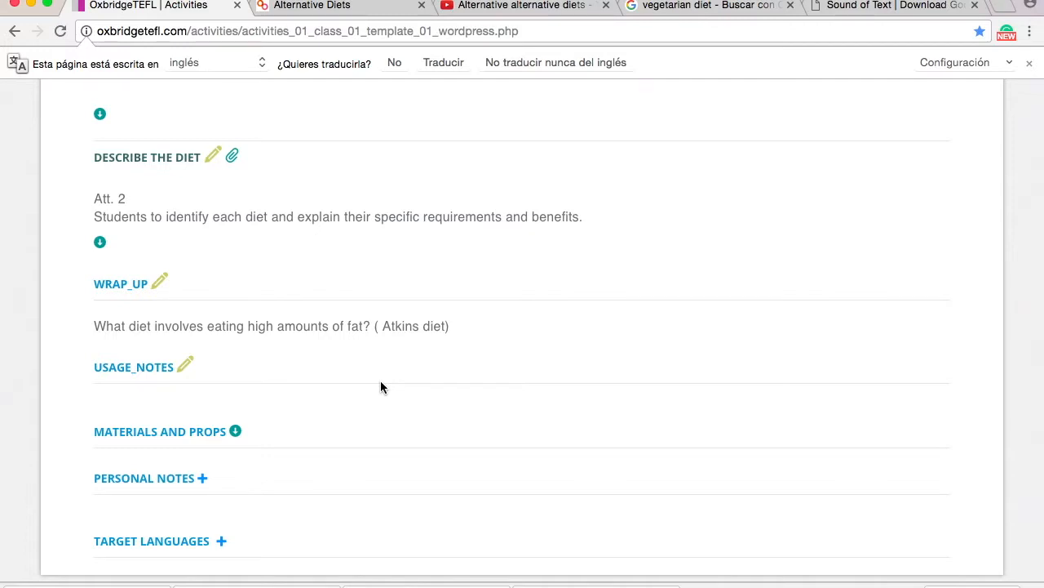
{"action": "left_click", "coordinate": [222, 541]}
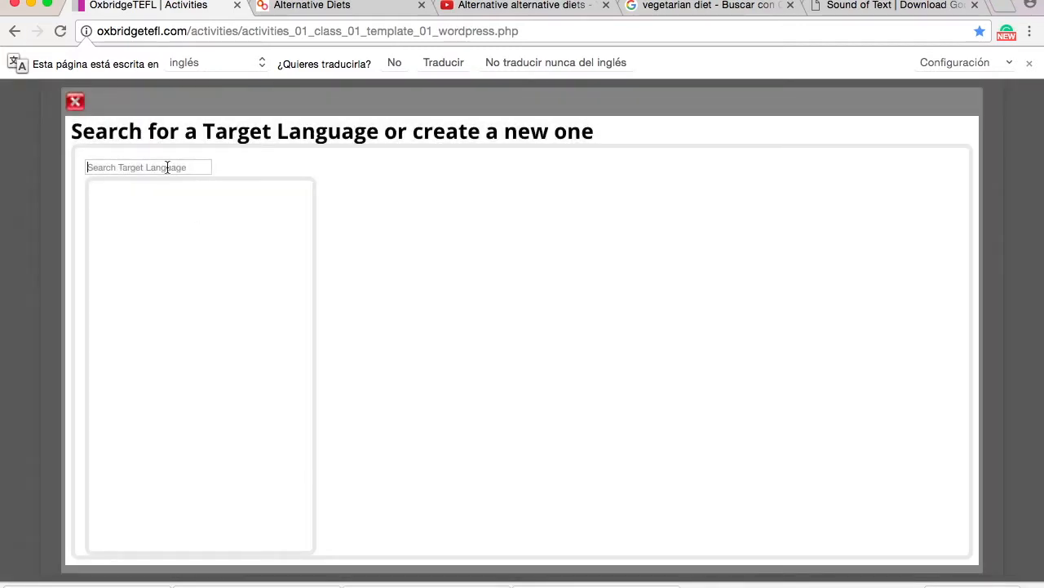
{"action": "left_click", "coordinate": [167, 168]}
{"action": "type", "text": "vegetarian"}
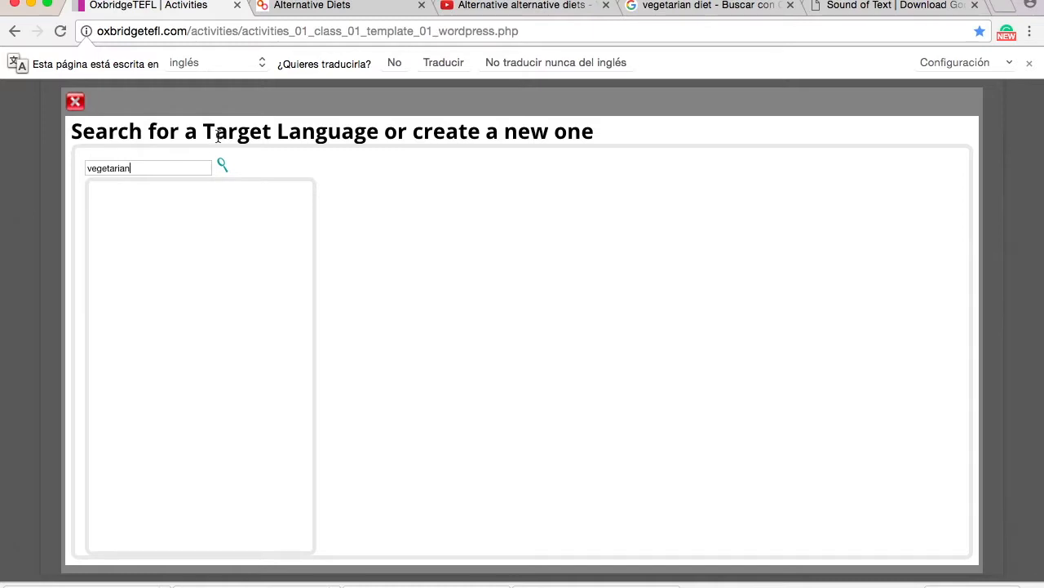
{"action": "left_click", "coordinate": [223, 167]}
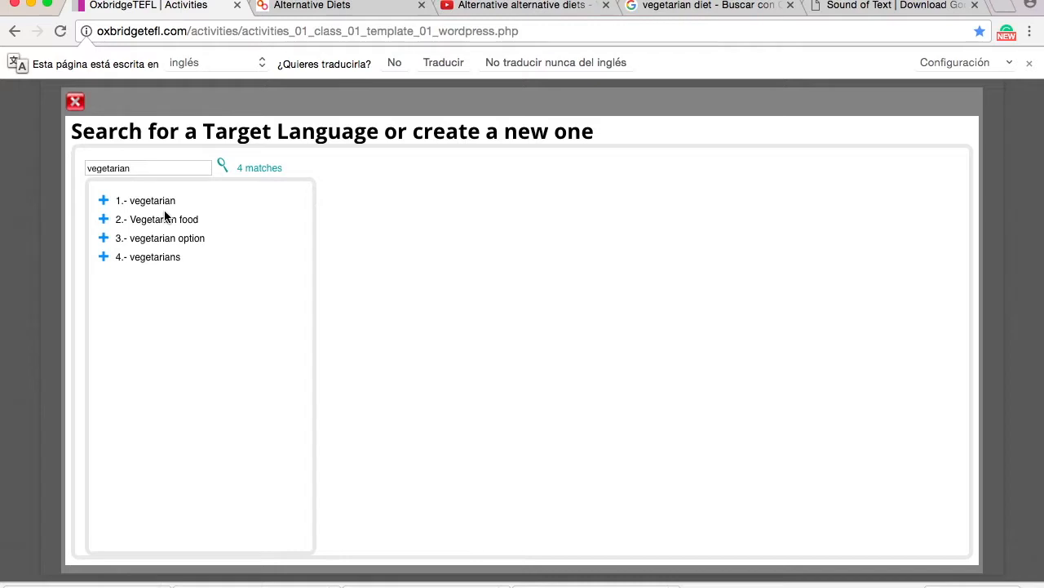
{"action": "left_click", "coordinate": [104, 202]}
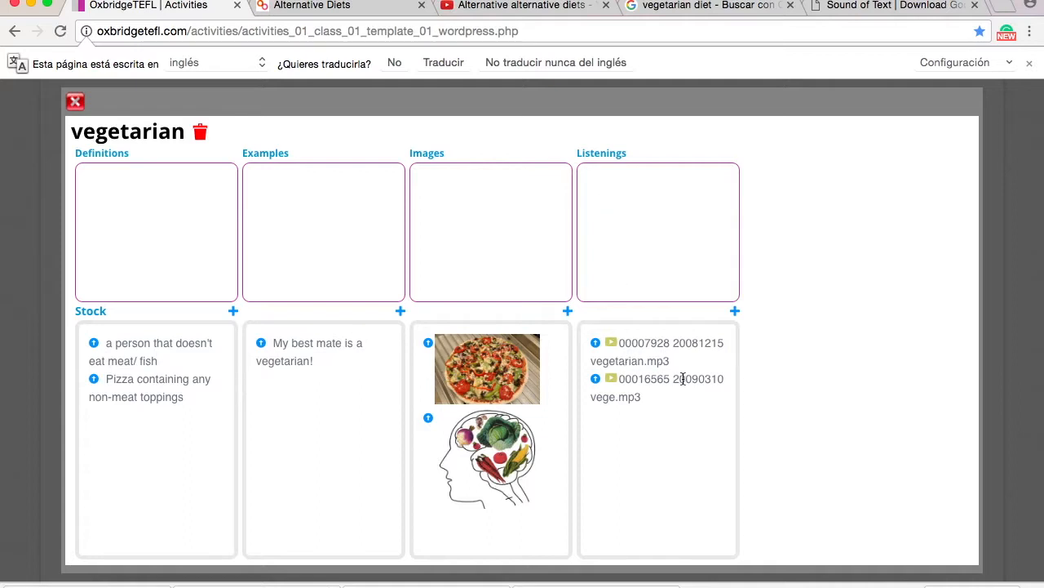
Assign the stock definition "a person that doesn't eat meat/ fish" to vegetarian, and try the pizza image before returning it to stock
{"action": "left_click", "coordinate": [94, 342]}
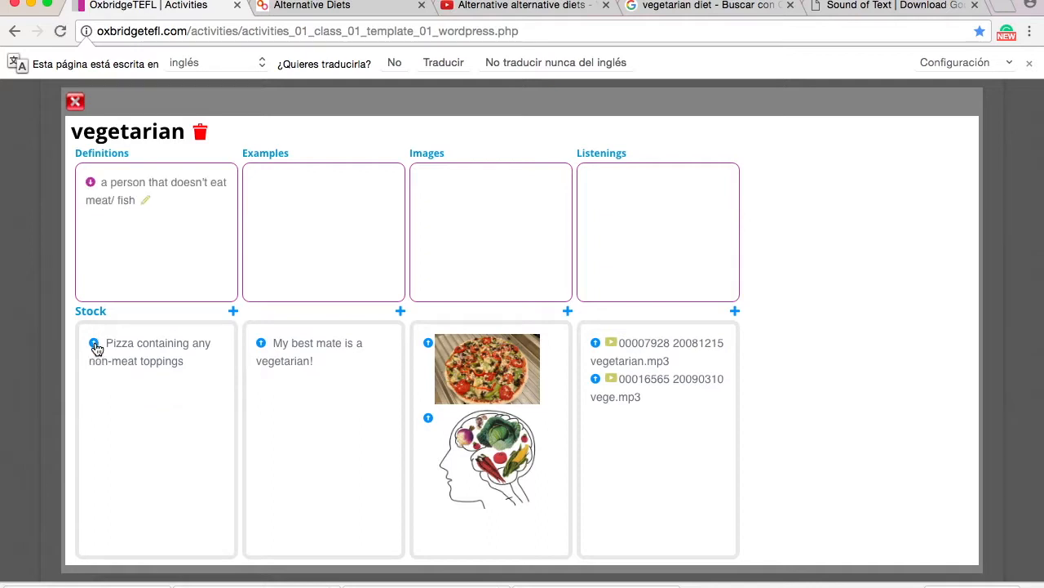
{"action": "left_click", "coordinate": [429, 344]}
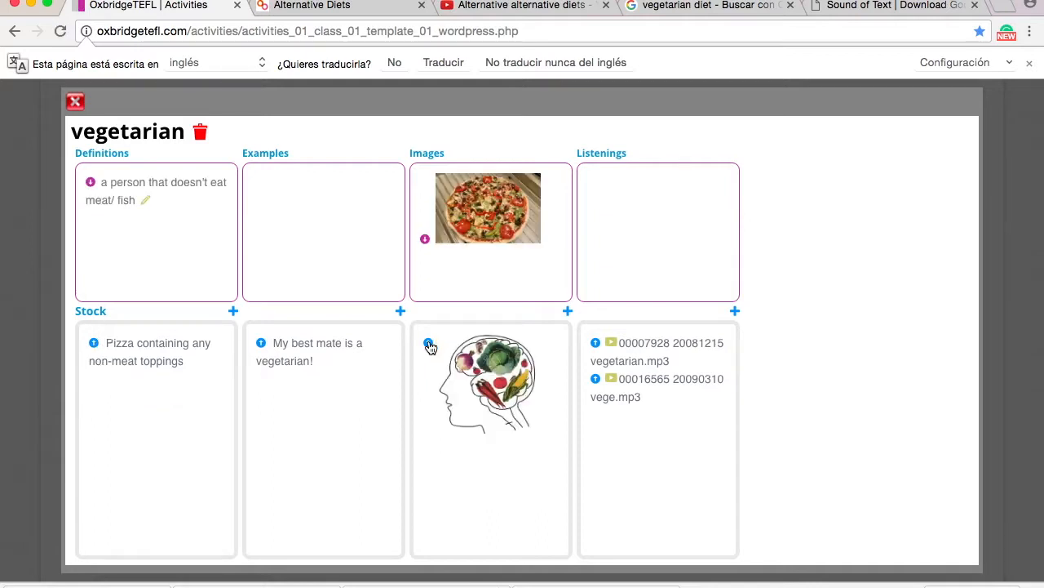
{"action": "left_click", "coordinate": [425, 240]}
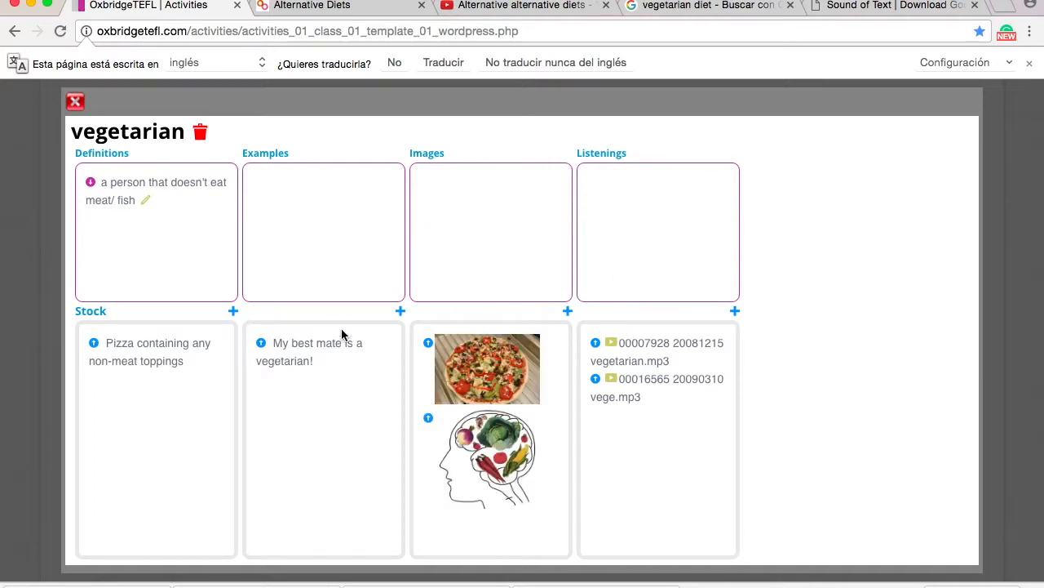
Create and save the new example "My best mate is a vegetarian." for the vegetarian target language
{"action": "left_click", "coordinate": [399, 311]}
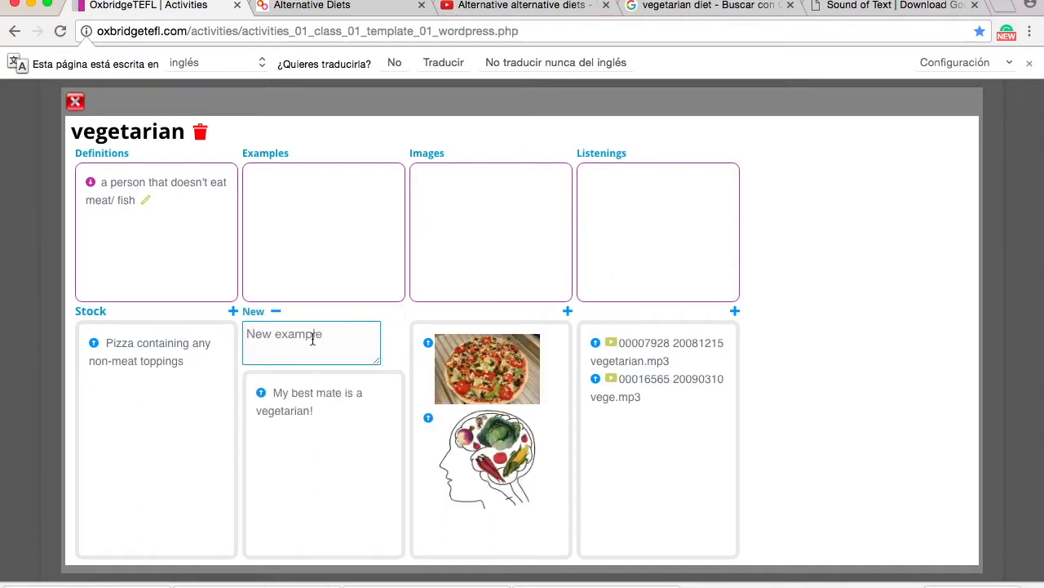
{"action": "type", "text": "My "}
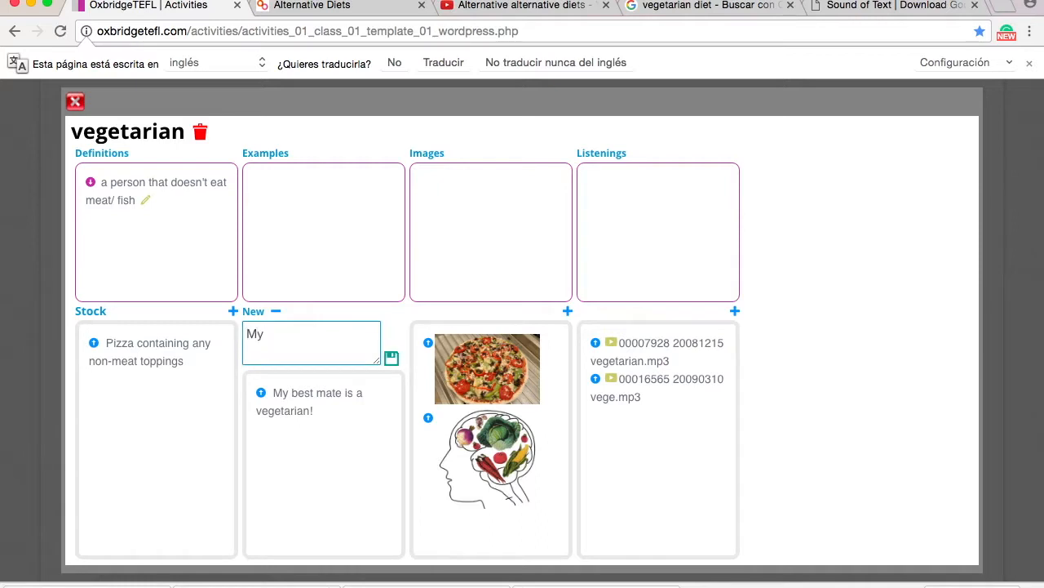
{"action": "type", "text": "best mate is a vegetarian."}
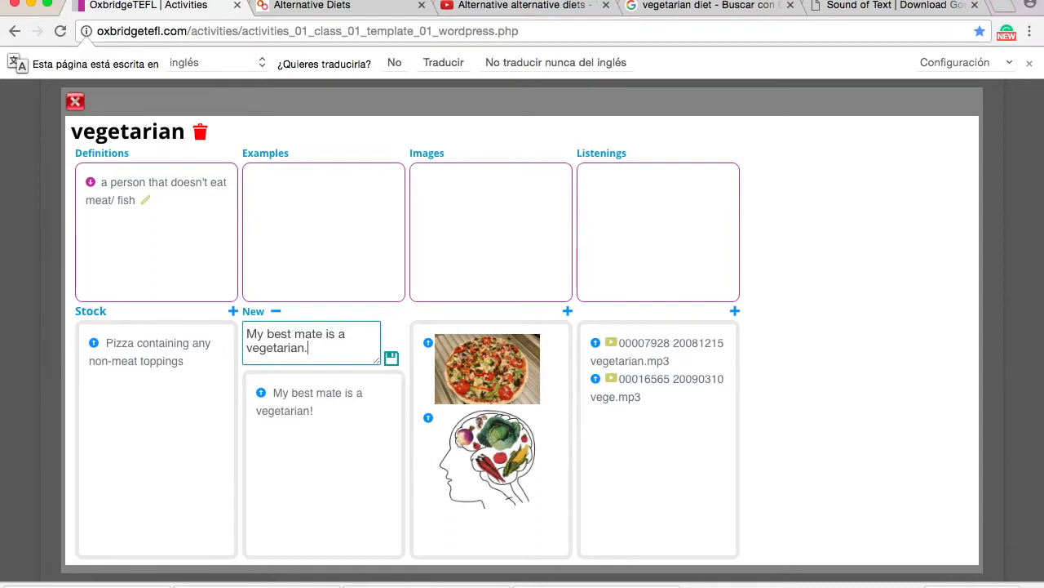
{"action": "left_click", "coordinate": [392, 357]}
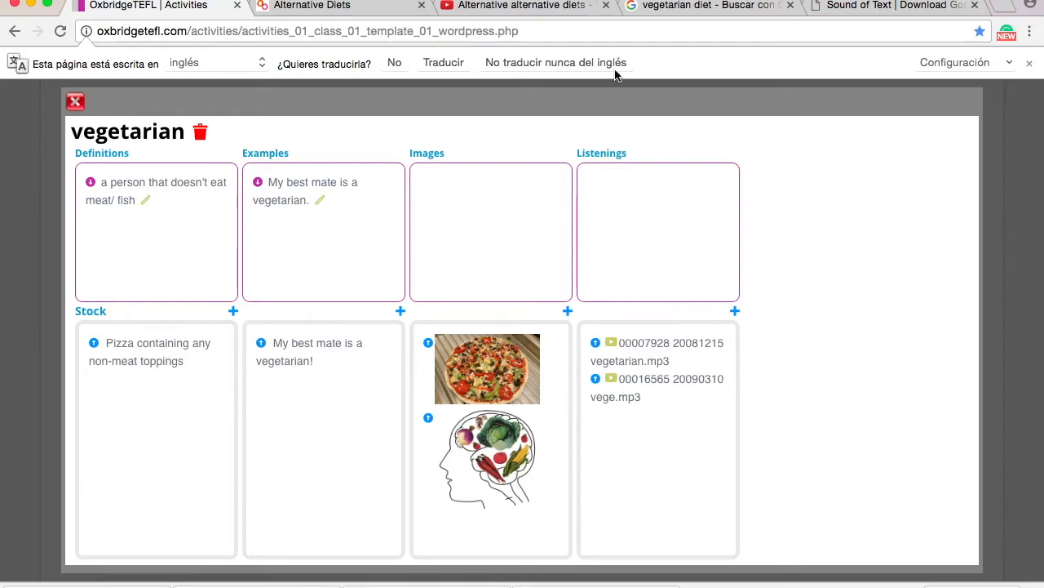
Switch to the vegetarian diet image results and save the Weightplan vegetable basket picture to the desktop as JPEG "vegetarian_diets (2)"
{"action": "left_click", "coordinate": [677, 7]}
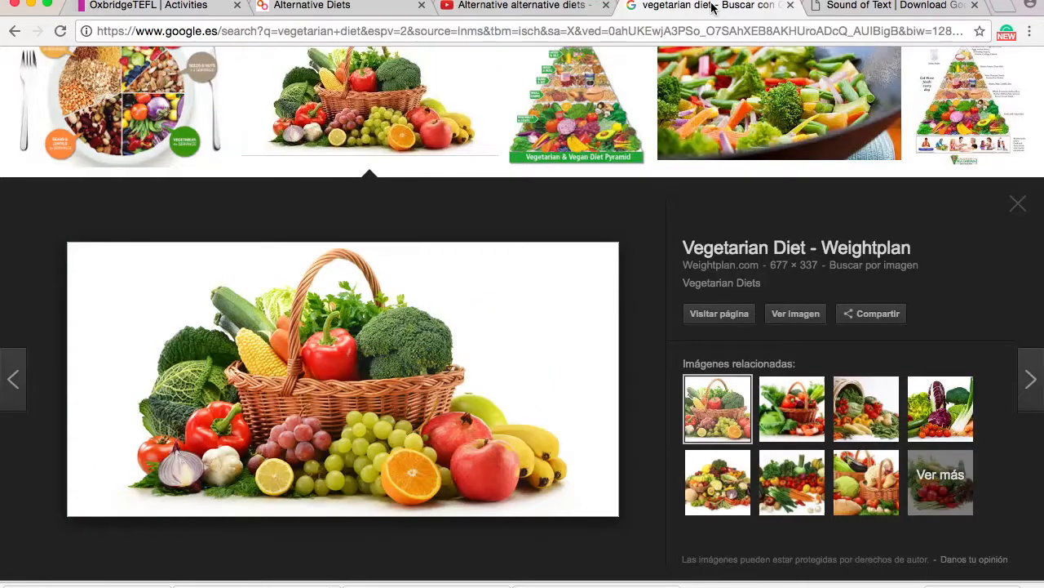
{"action": "right_click", "coordinate": [320, 363]}
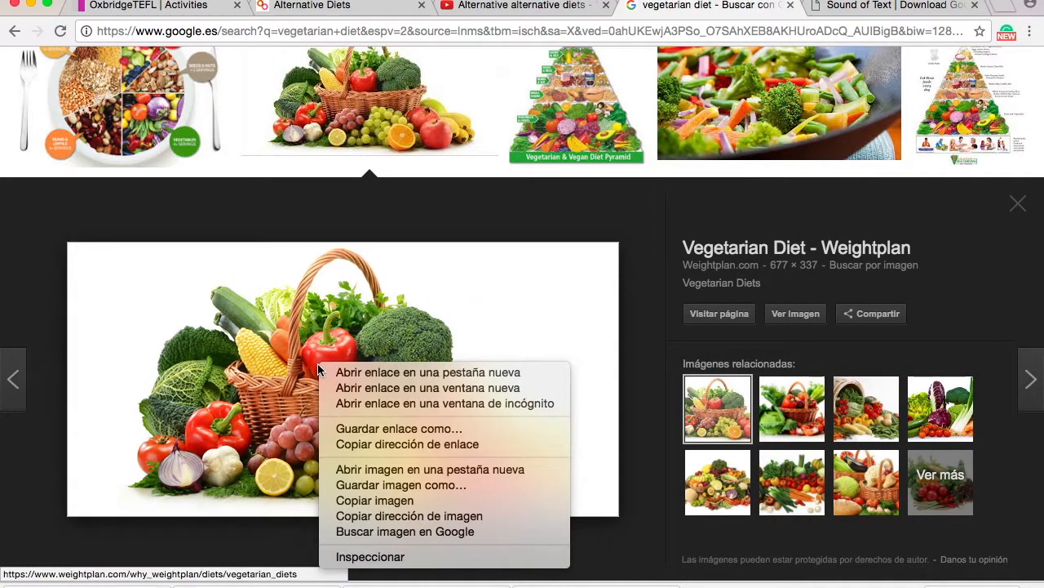
{"action": "left_click", "coordinate": [431, 487]}
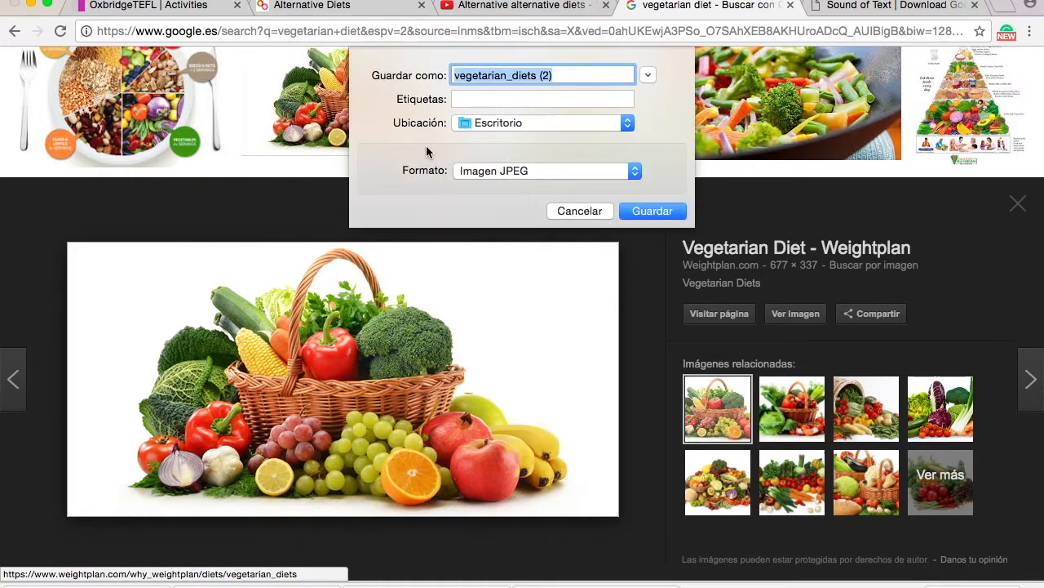
{"action": "left_click", "coordinate": [644, 211]}
Back in the OxbridgeTEFL activity, upload vegetarian_diets.jpg from the desktop as the image for the vegetarian target language
{"action": "left_click", "coordinate": [167, 8]}
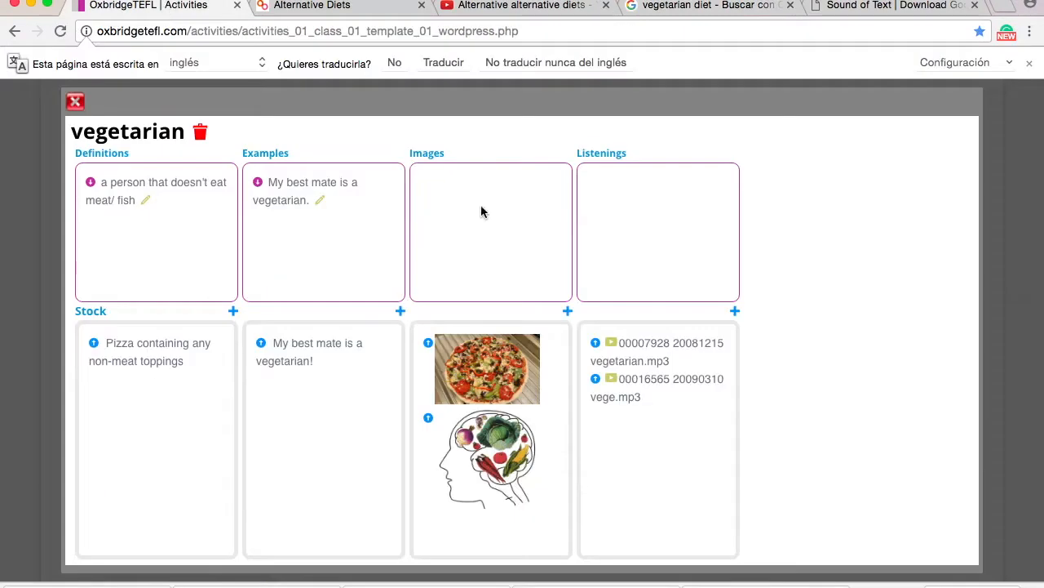
{"action": "left_click", "coordinate": [568, 310]}
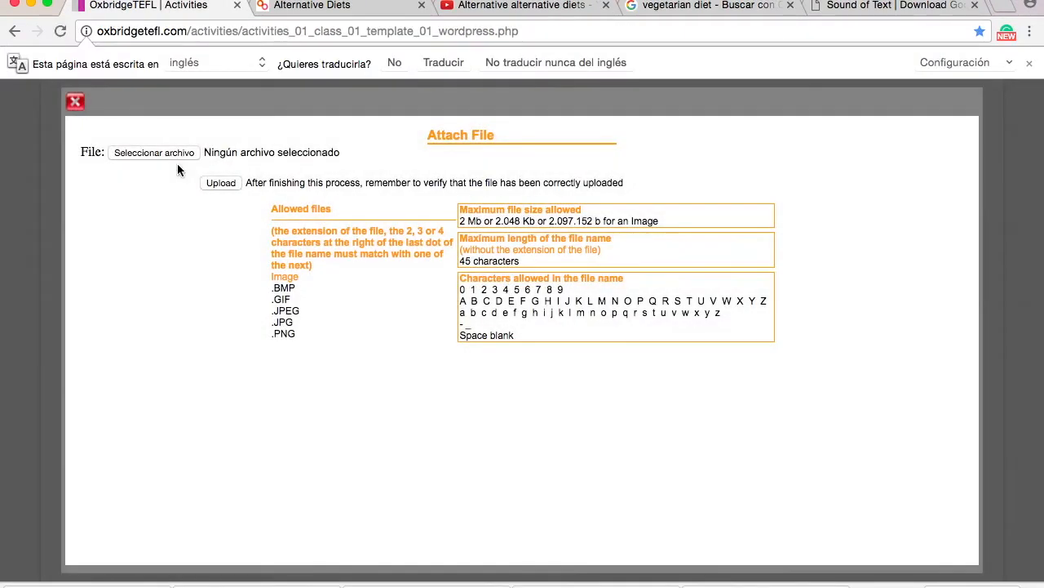
{"action": "left_click", "coordinate": [177, 152]}
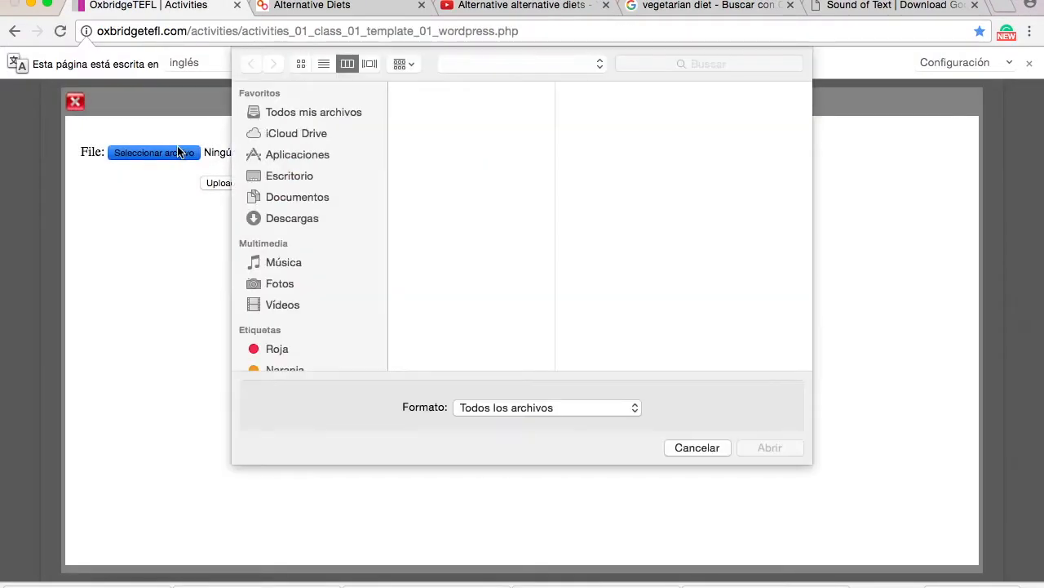
{"action": "left_click", "coordinate": [299, 176]}
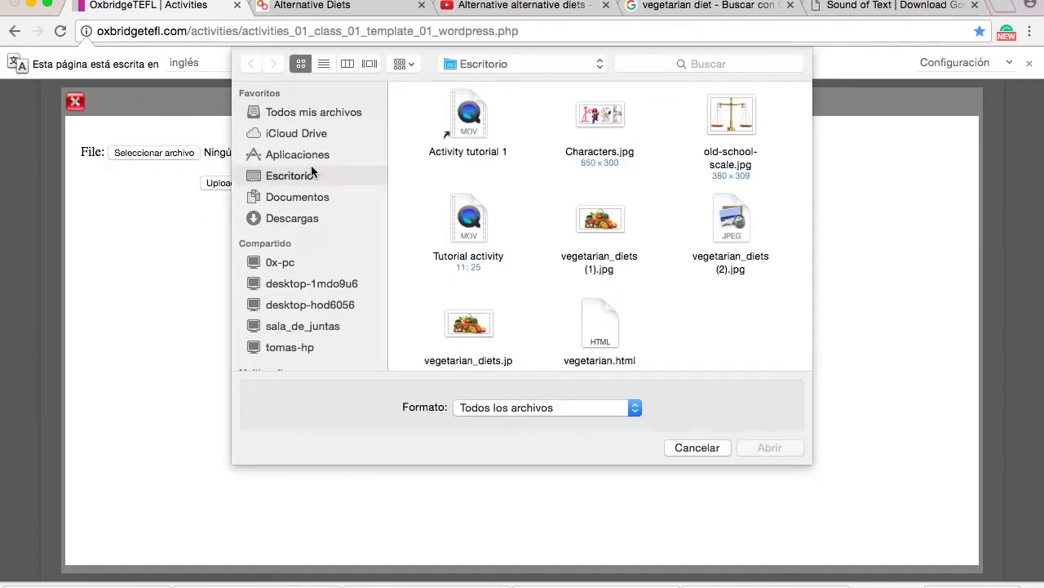
{"action": "left_click", "coordinate": [480, 318]}
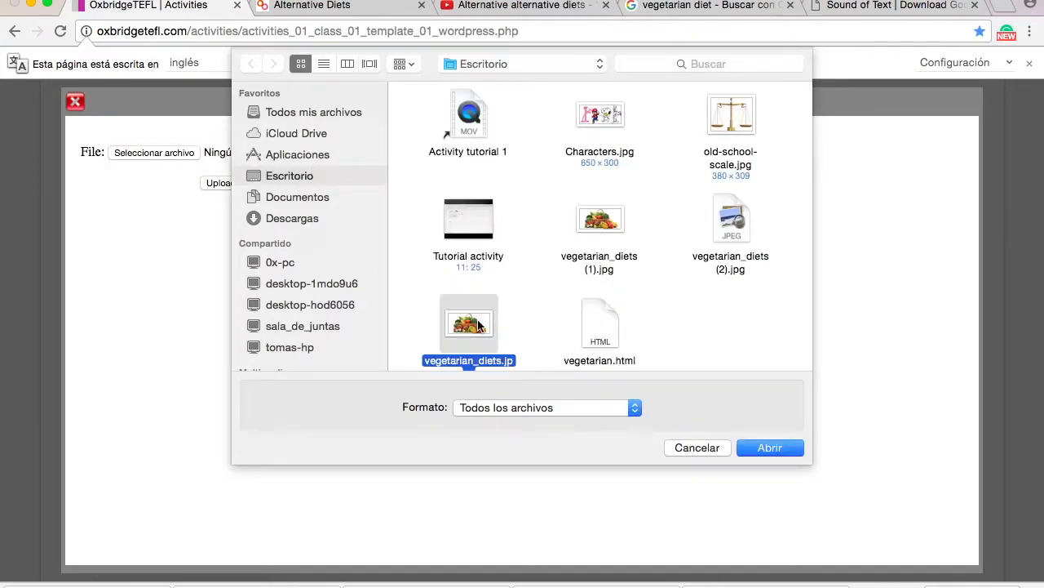
{"action": "left_click", "coordinate": [749, 449]}
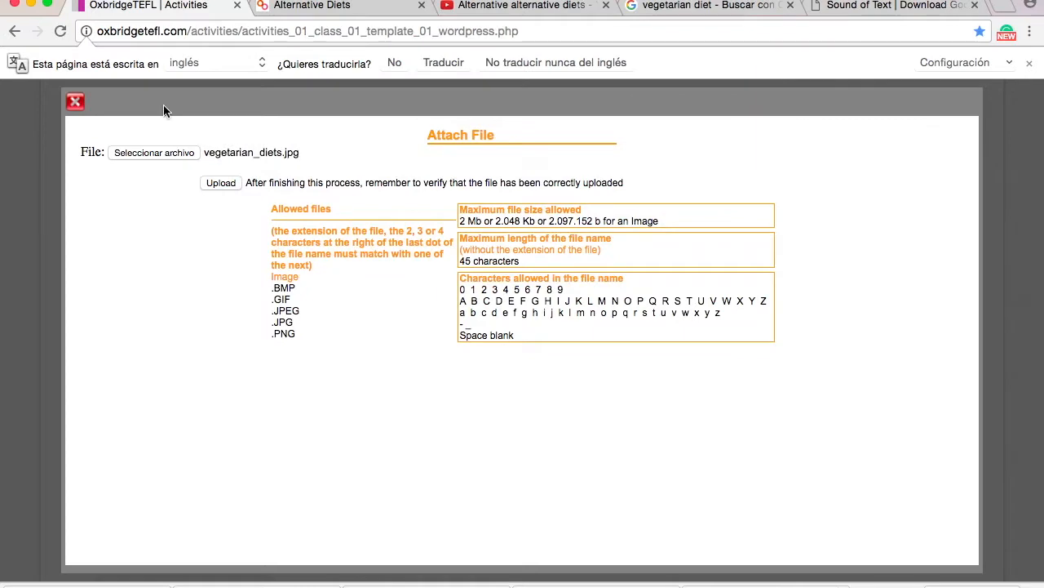
{"action": "left_click", "coordinate": [220, 183]}
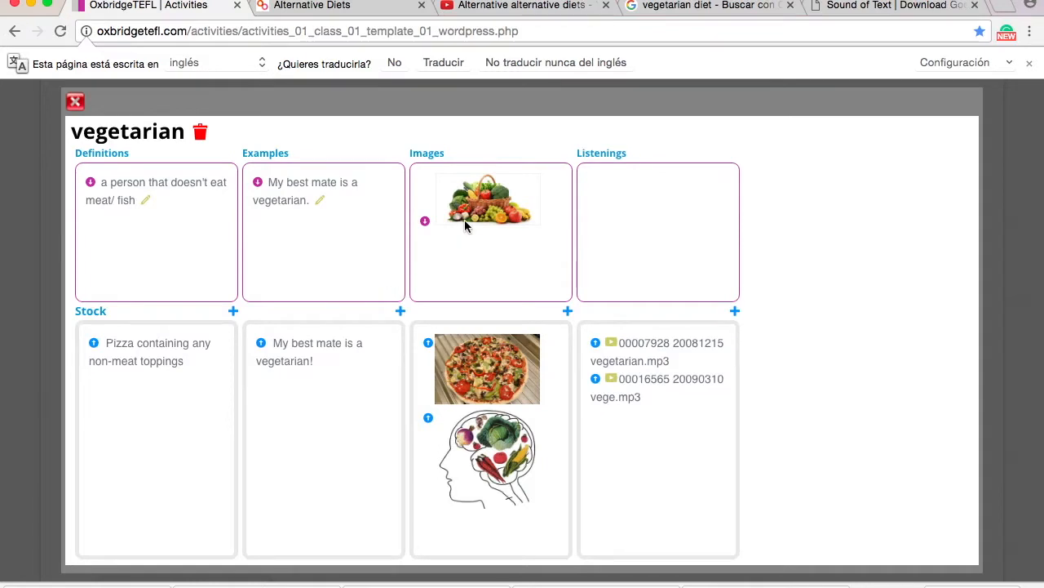
{"action": "left_click", "coordinate": [613, 344]}
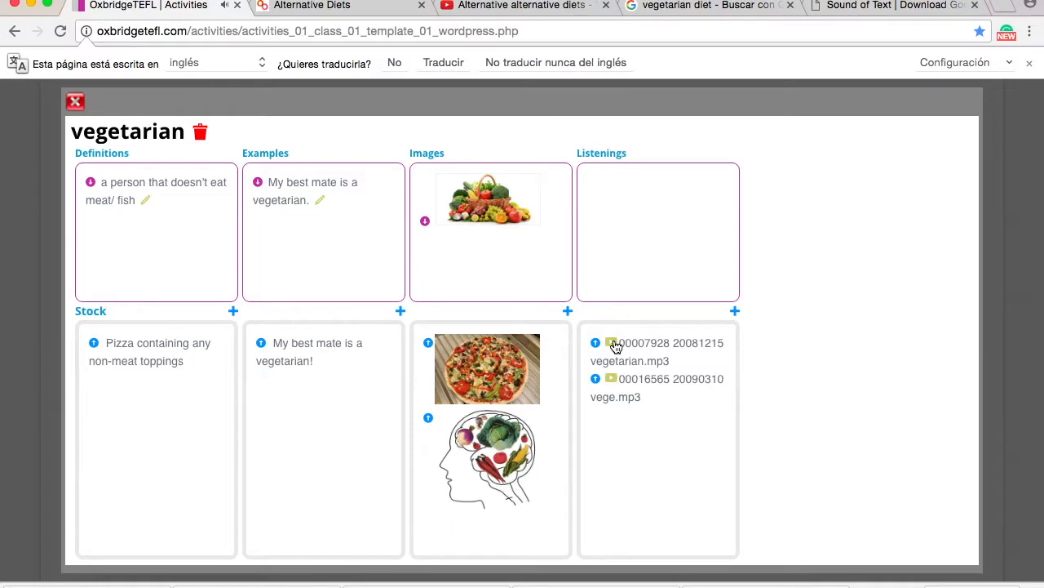
{"action": "left_click", "coordinate": [595, 344]}
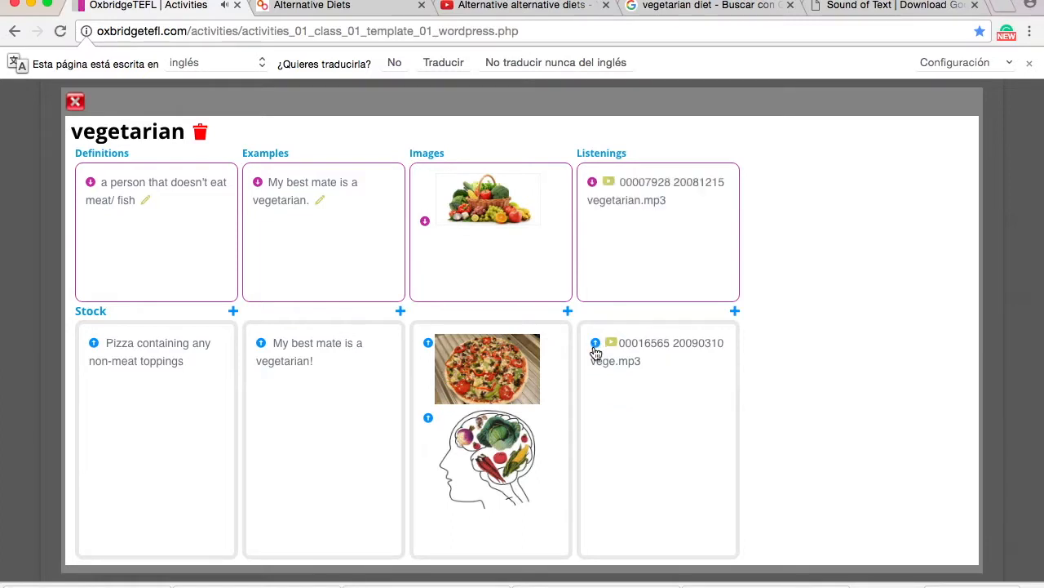
{"action": "left_click", "coordinate": [593, 183]}
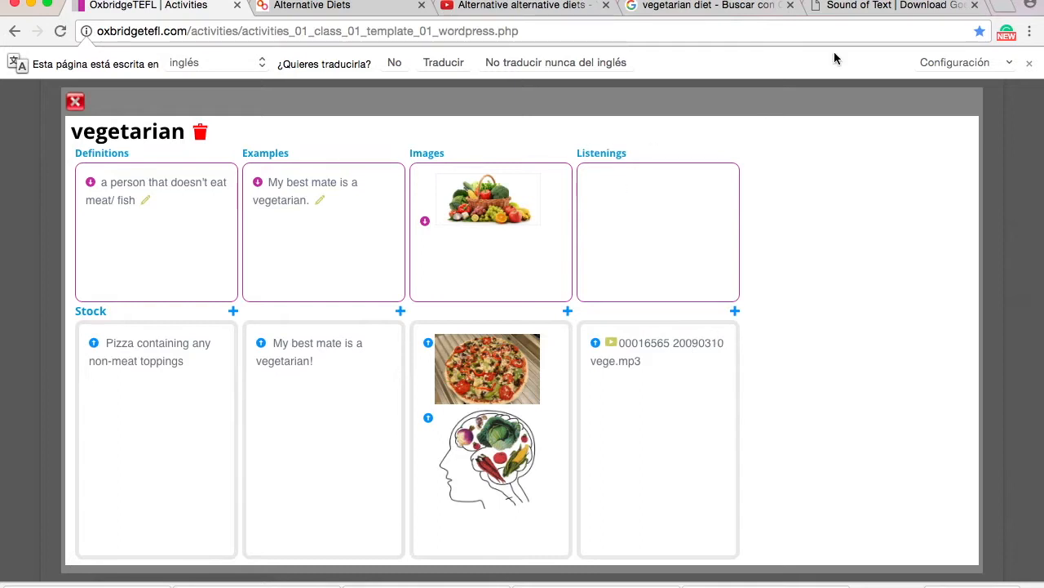
In Sound of Text, generate the English audio for "vegetarian", play it and save the MP3
{"action": "left_click", "coordinate": [876, 11]}
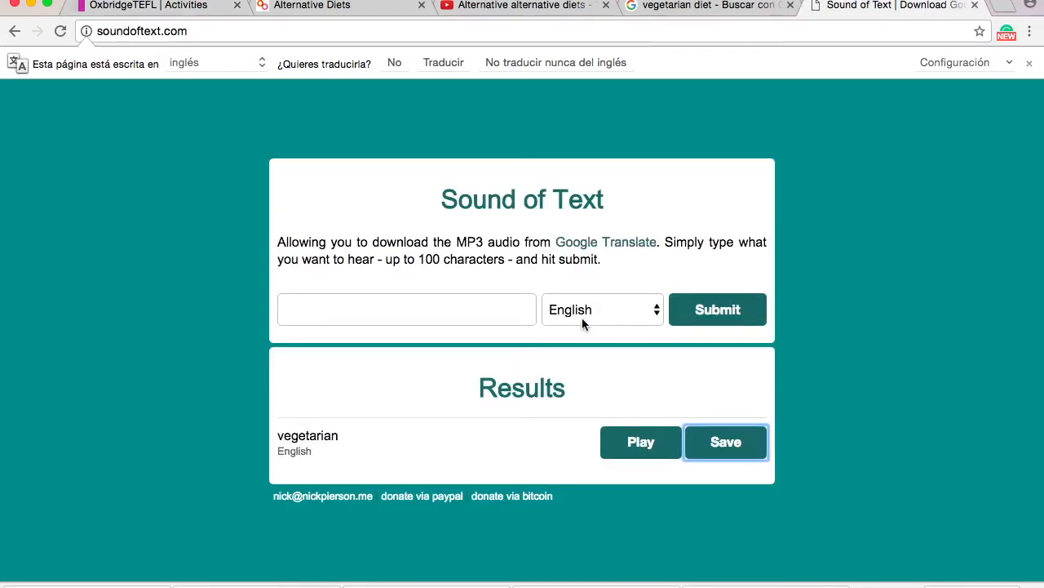
{"action": "left_click", "coordinate": [385, 308]}
{"action": "type", "text": "vegetarian"}
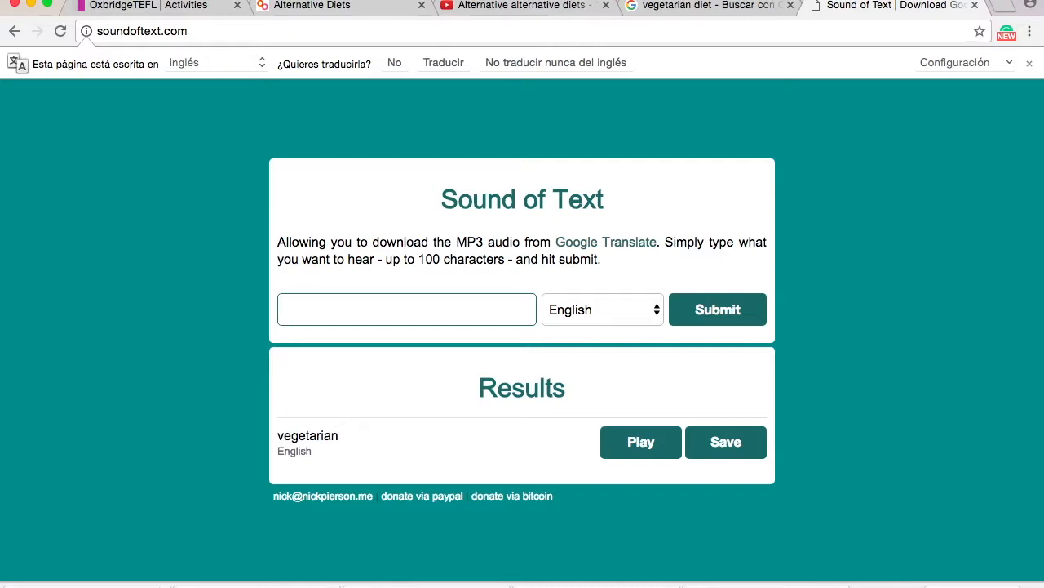
{"action": "left_click", "coordinate": [630, 441]}
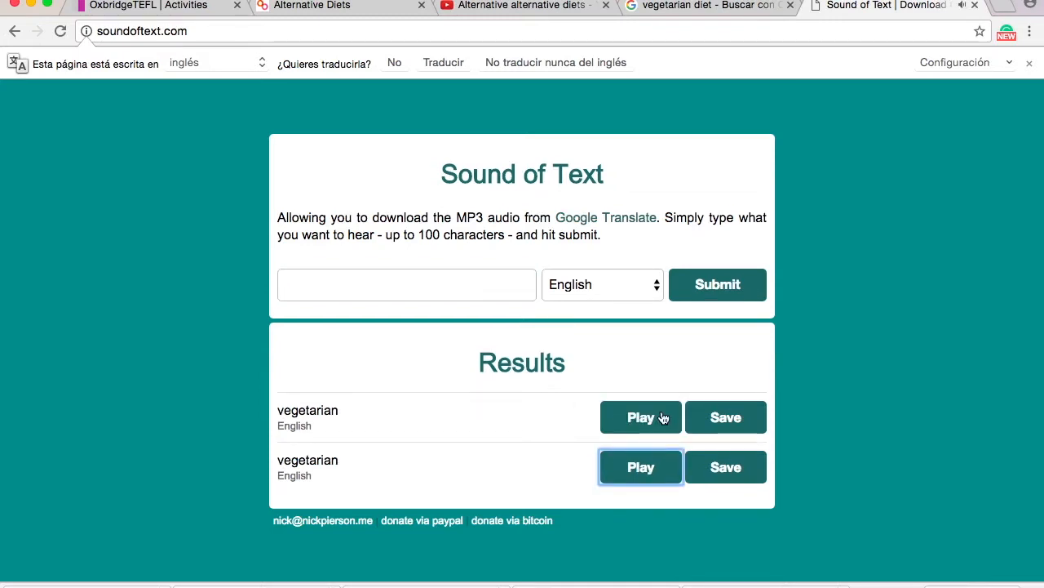
{"action": "left_click", "coordinate": [733, 417]}
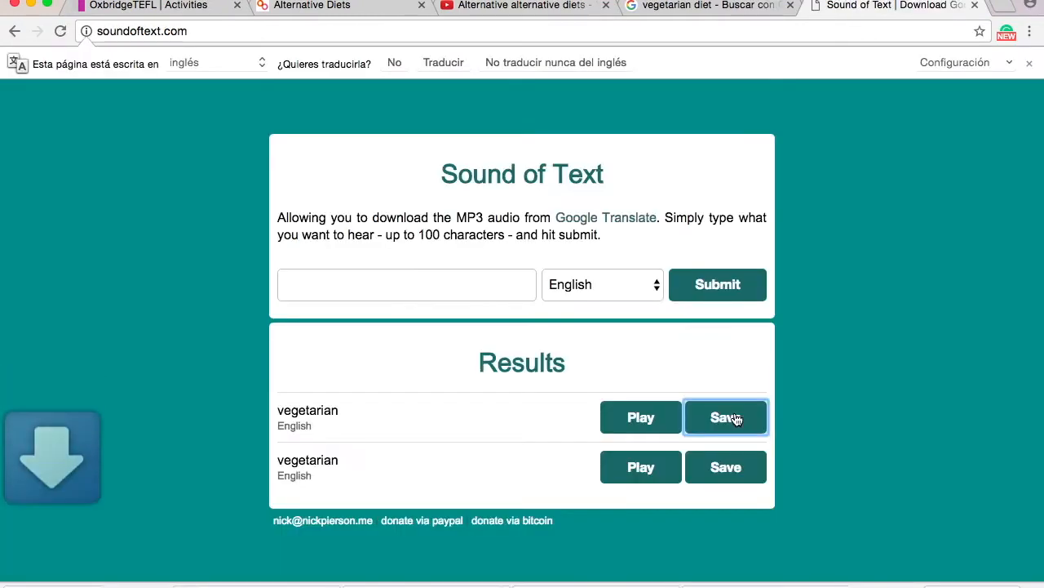
Return to the OxbridgeTEFL activity and upload vegetarian.mp3 as the listening for the vegetarian target language
{"action": "left_click", "coordinate": [197, 9]}
{"action": "left_click", "coordinate": [737, 312]}
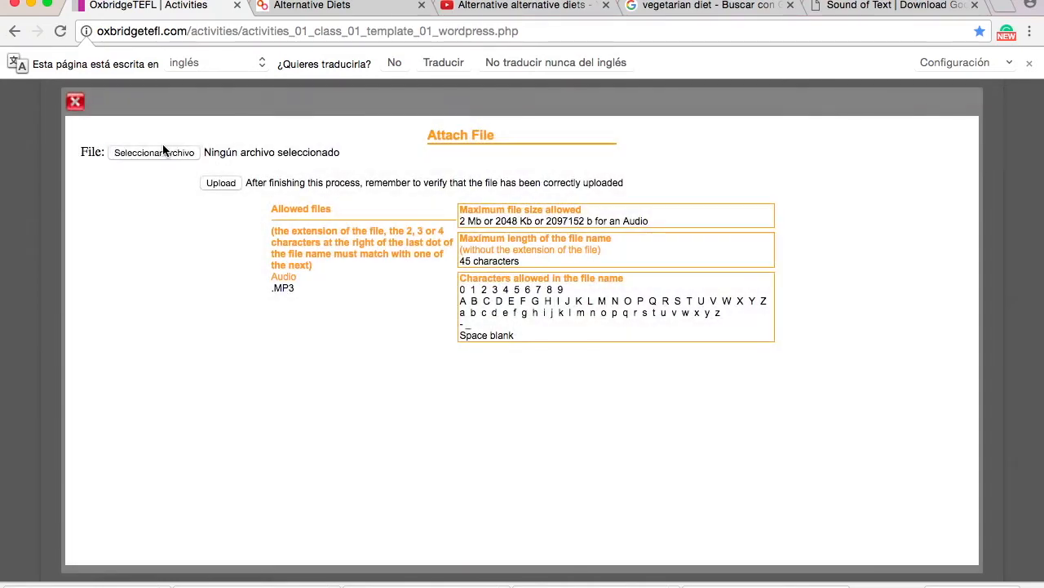
{"action": "left_click", "coordinate": [164, 151]}
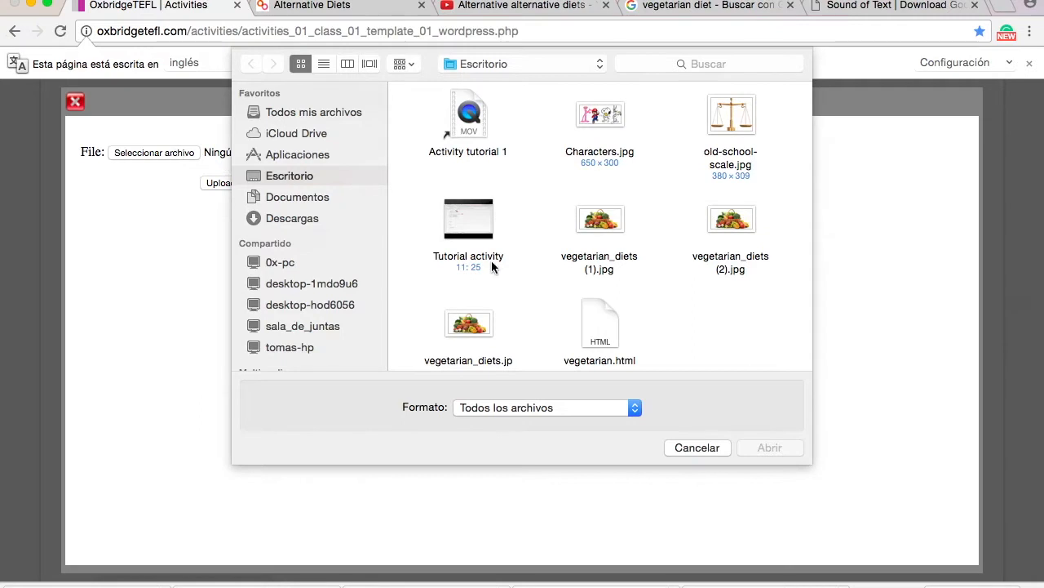
{"action": "scroll", "coordinate": [697, 312], "scroll_direction": "down", "scroll_amount": 1}
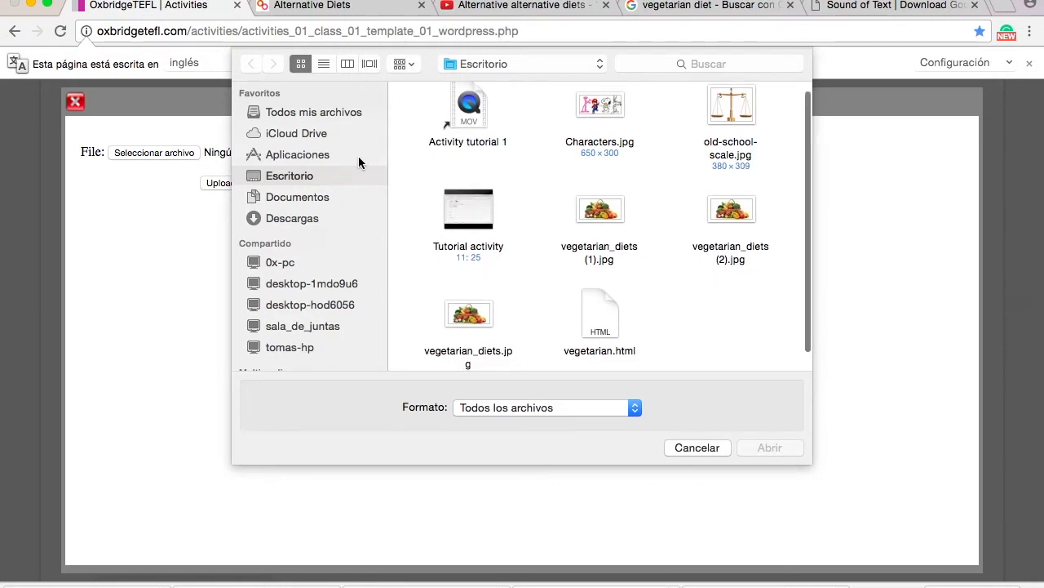
{"action": "left_click", "coordinate": [303, 196]}
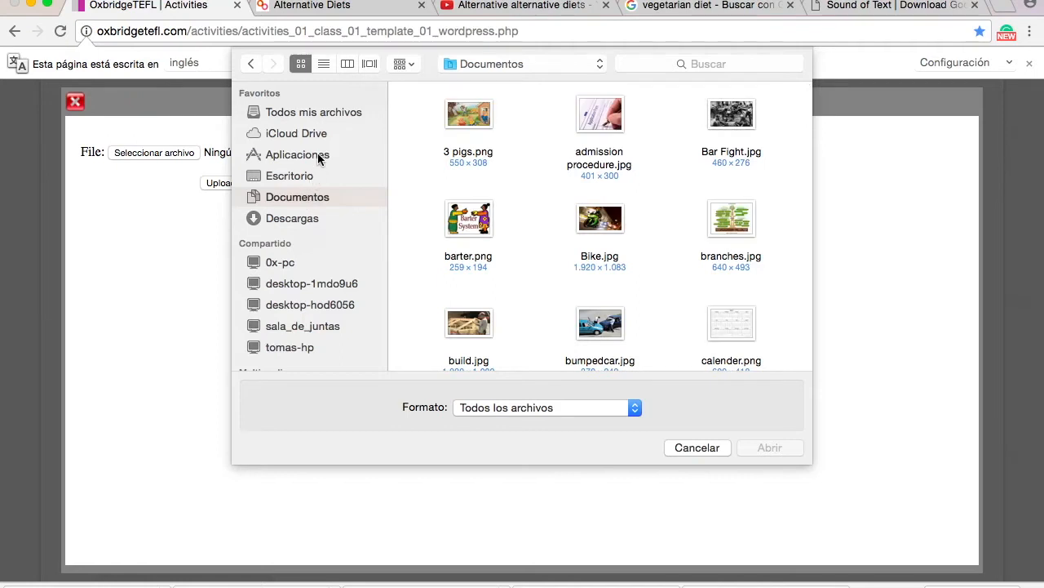
{"action": "left_click", "coordinate": [318, 114]}
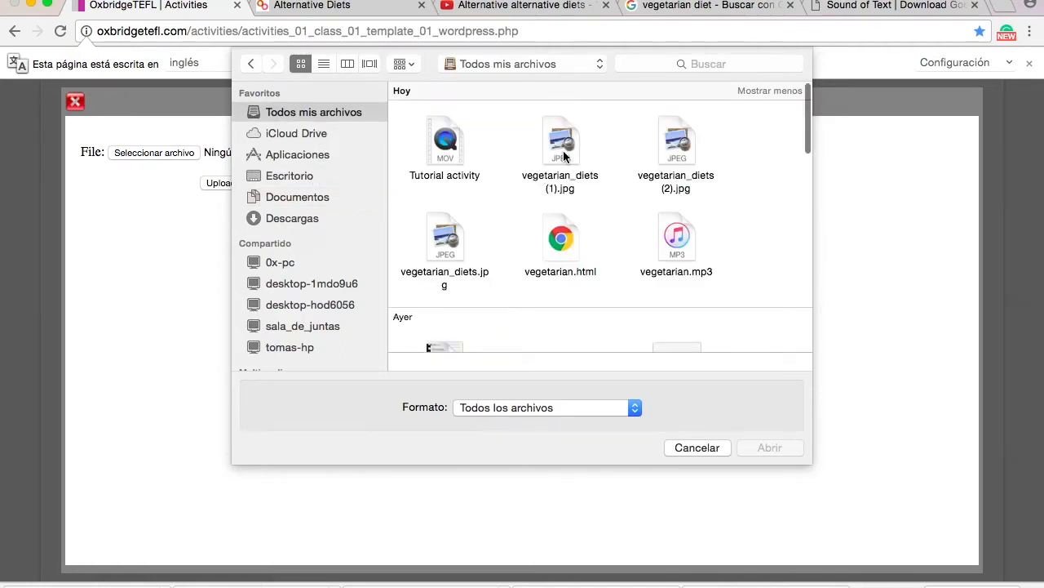
{"action": "scroll", "coordinate": [541, 236], "scroll_direction": "down", "scroll_amount": 1}
{"action": "left_click", "coordinate": [677, 214]}
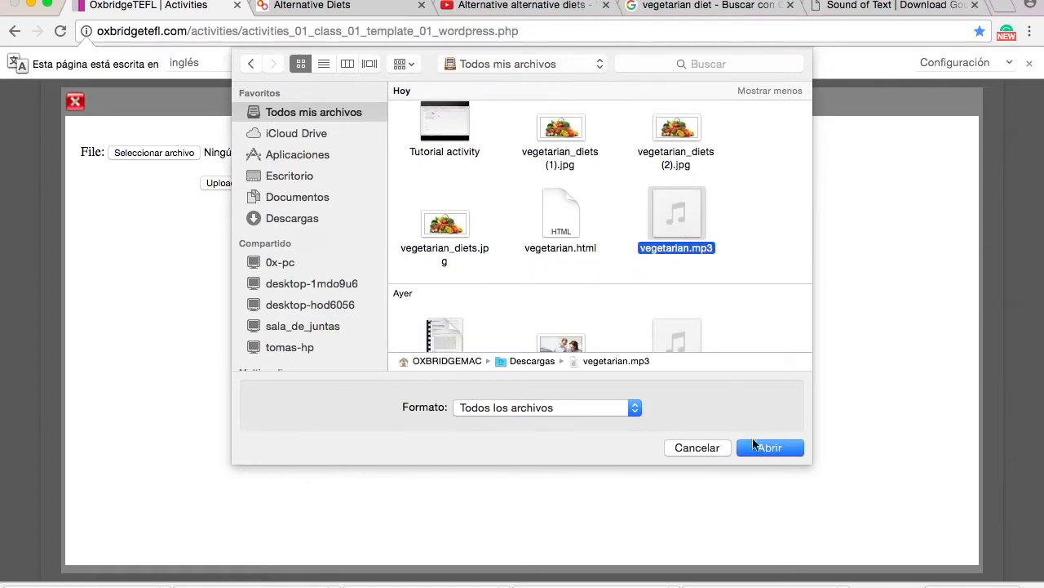
{"action": "left_click", "coordinate": [769, 449]}
{"action": "left_click", "coordinate": [232, 181]}
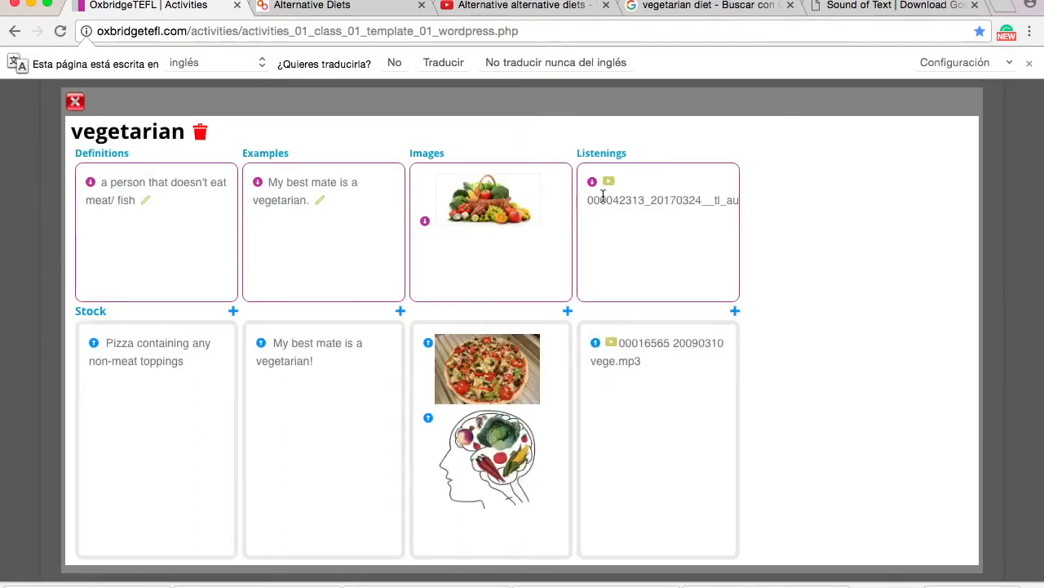
Close the vegetarian resources and review the activity page from its target language card up to the topic heading
{"action": "left_click", "coordinate": [75, 101]}
{"action": "scroll", "coordinate": [263, 327], "scroll_direction": "down", "scroll_amount": 5}
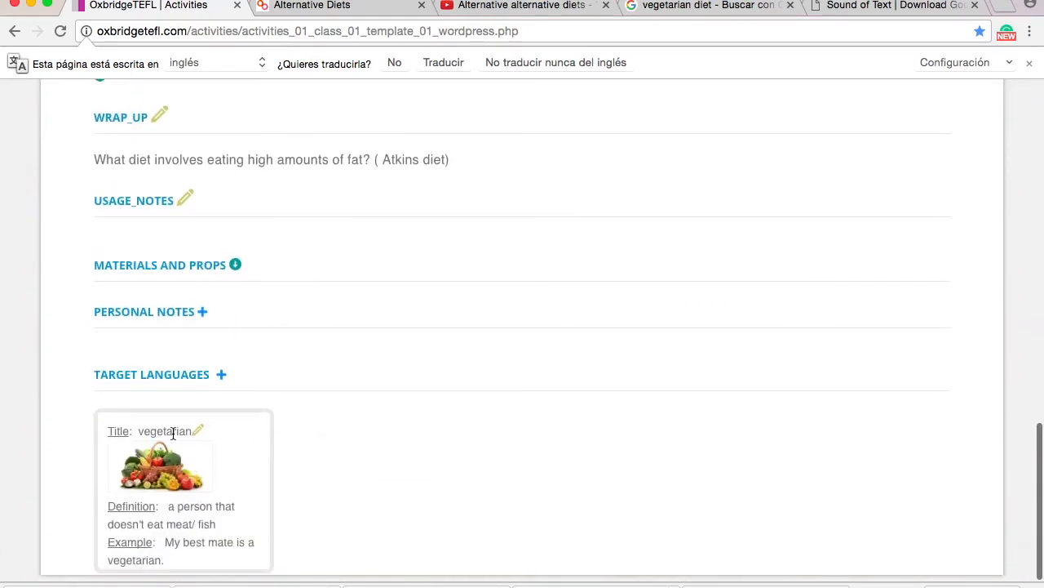
{"action": "scroll", "coordinate": [172, 433], "scroll_direction": "up", "scroll_amount": 1}
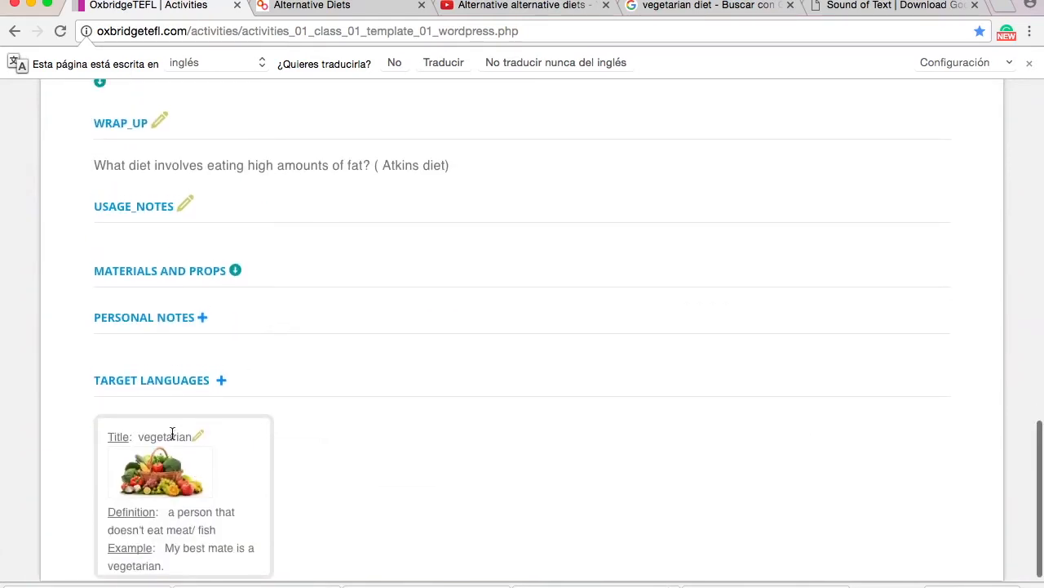
{"action": "scroll", "coordinate": [172, 433], "scroll_direction": "up", "scroll_amount": 10}
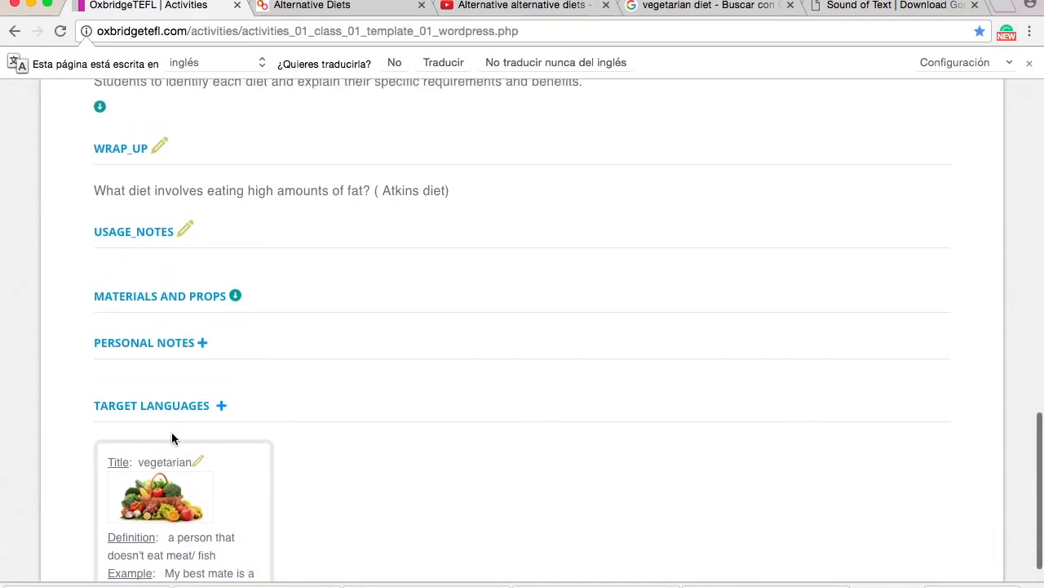
{"action": "scroll", "coordinate": [172, 438], "scroll_direction": "up", "scroll_amount": 10}
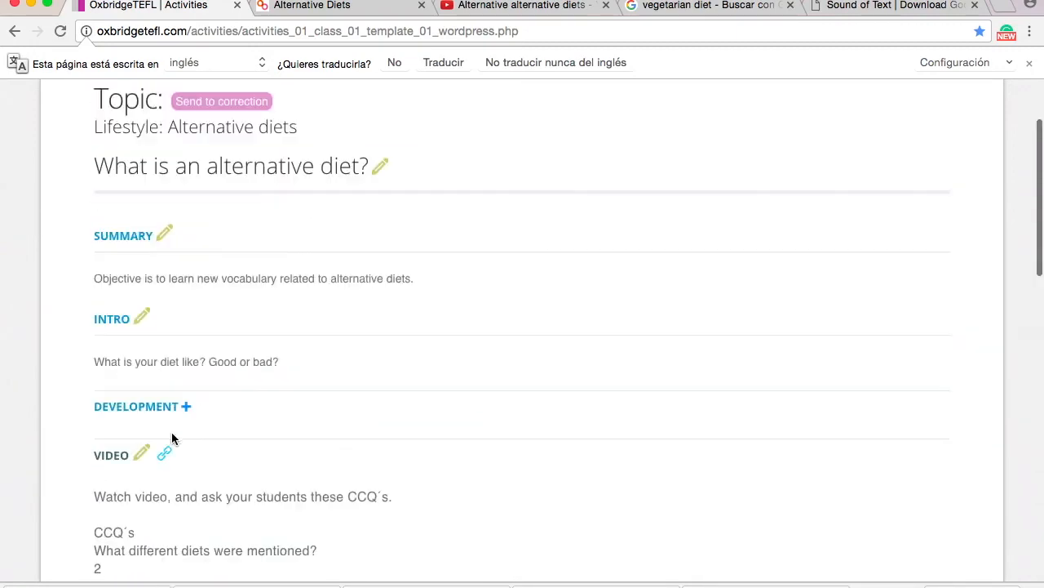